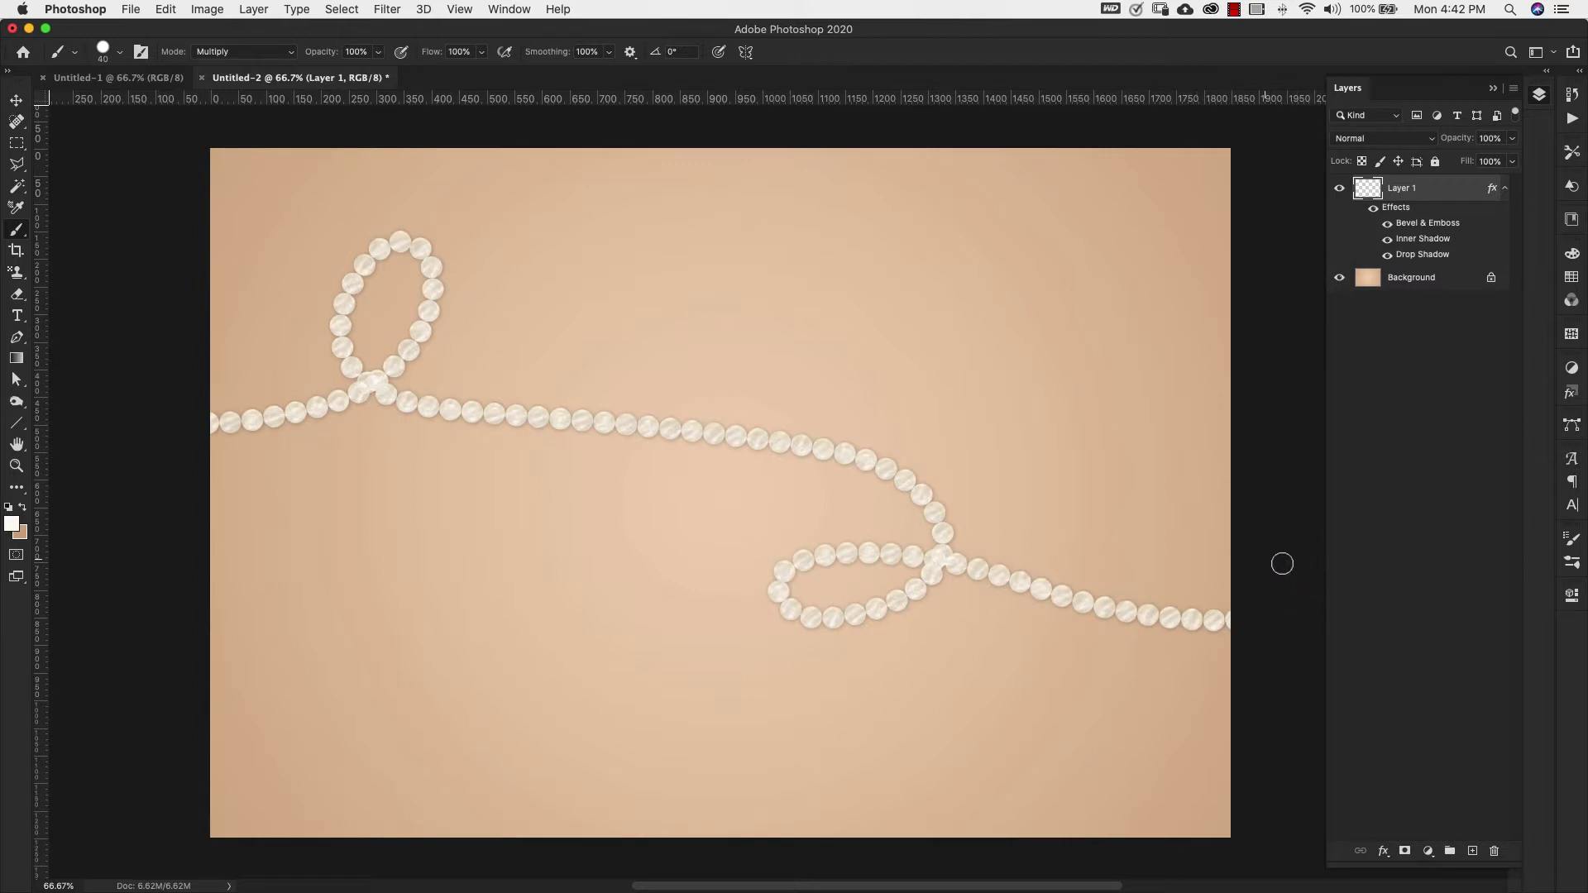
- Paint a thin 20 px pearl strand, then scatter 40 px pearls across the top and bottom
key([)
key([)
mouse_move(209, 478)
mouse_down()
mouse_move(335, 453)
mouse_move(439, 370)
mouse_move(357, 285)
mouse_move(374, 371)
mouse_move(530, 430)
mouse_move(752, 463)
mouse_move(951, 546)
mouse_move(901, 637)
mouse_move(720, 575)
mouse_move(960, 583)
mouse_move(1095, 637)
mouse_move(1378, 616)
mouse_up()
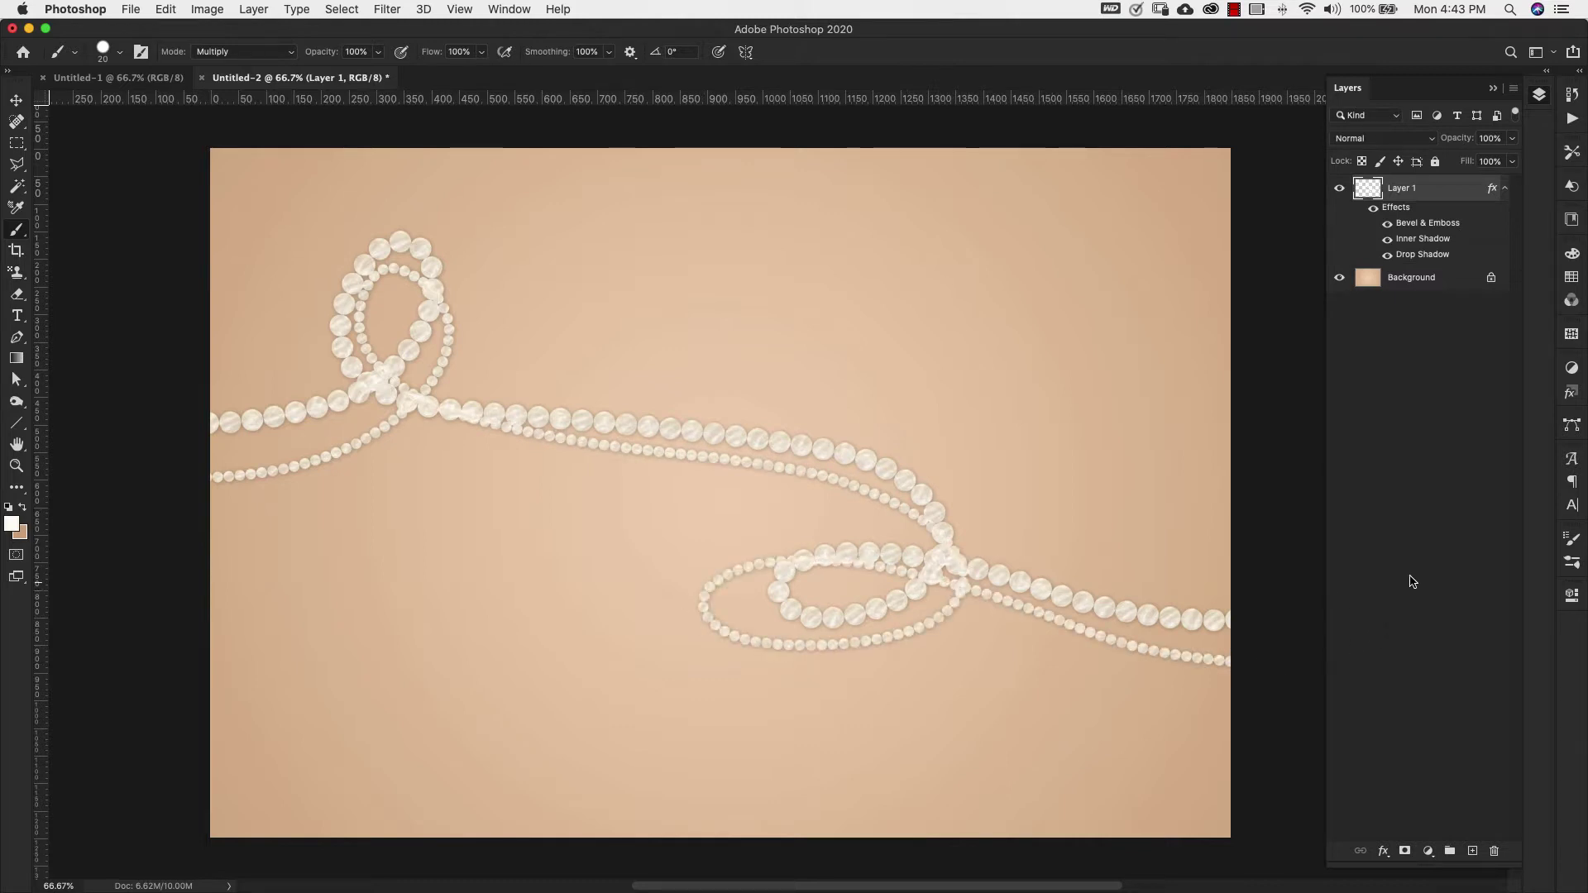
key(bracketright)
key(bracketright)
mouse_move(1241, 394)
mouse_down()
mouse_move(1246, 311)
mouse_move(1194, 266)
mouse_move(1009, 208)
mouse_move(741, 168)
mouse_move(653, 116)
mouse_up()
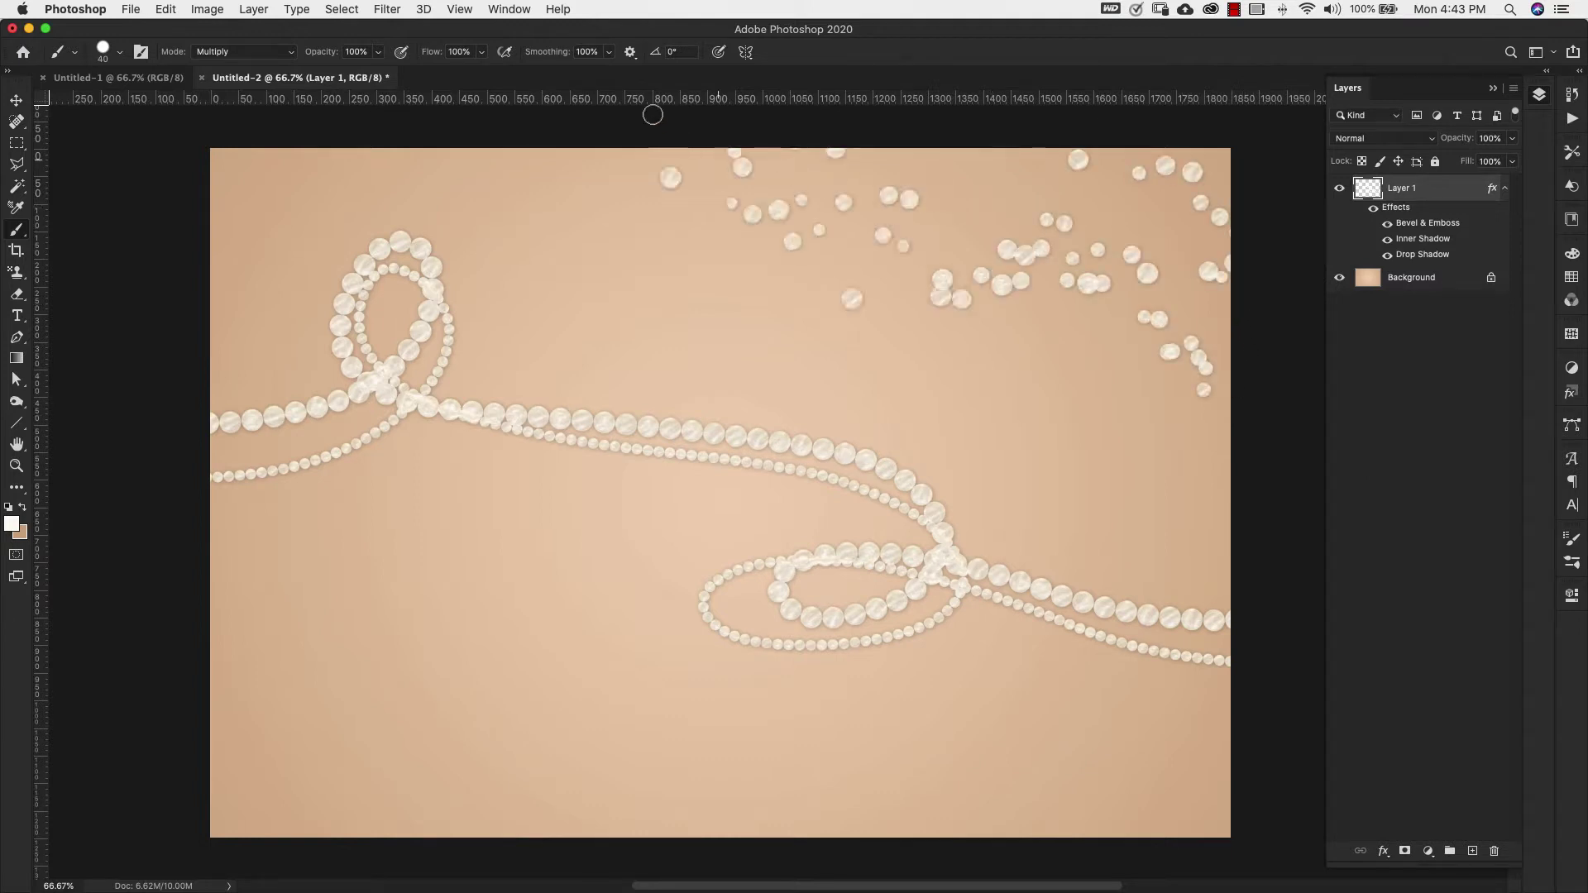
mouse_move(1223, 786)
mouse_down()
mouse_move(1154, 761)
mouse_move(771, 765)
mouse_move(505, 687)
mouse_move(182, 542)
mouse_move(217, 530)
mouse_up()
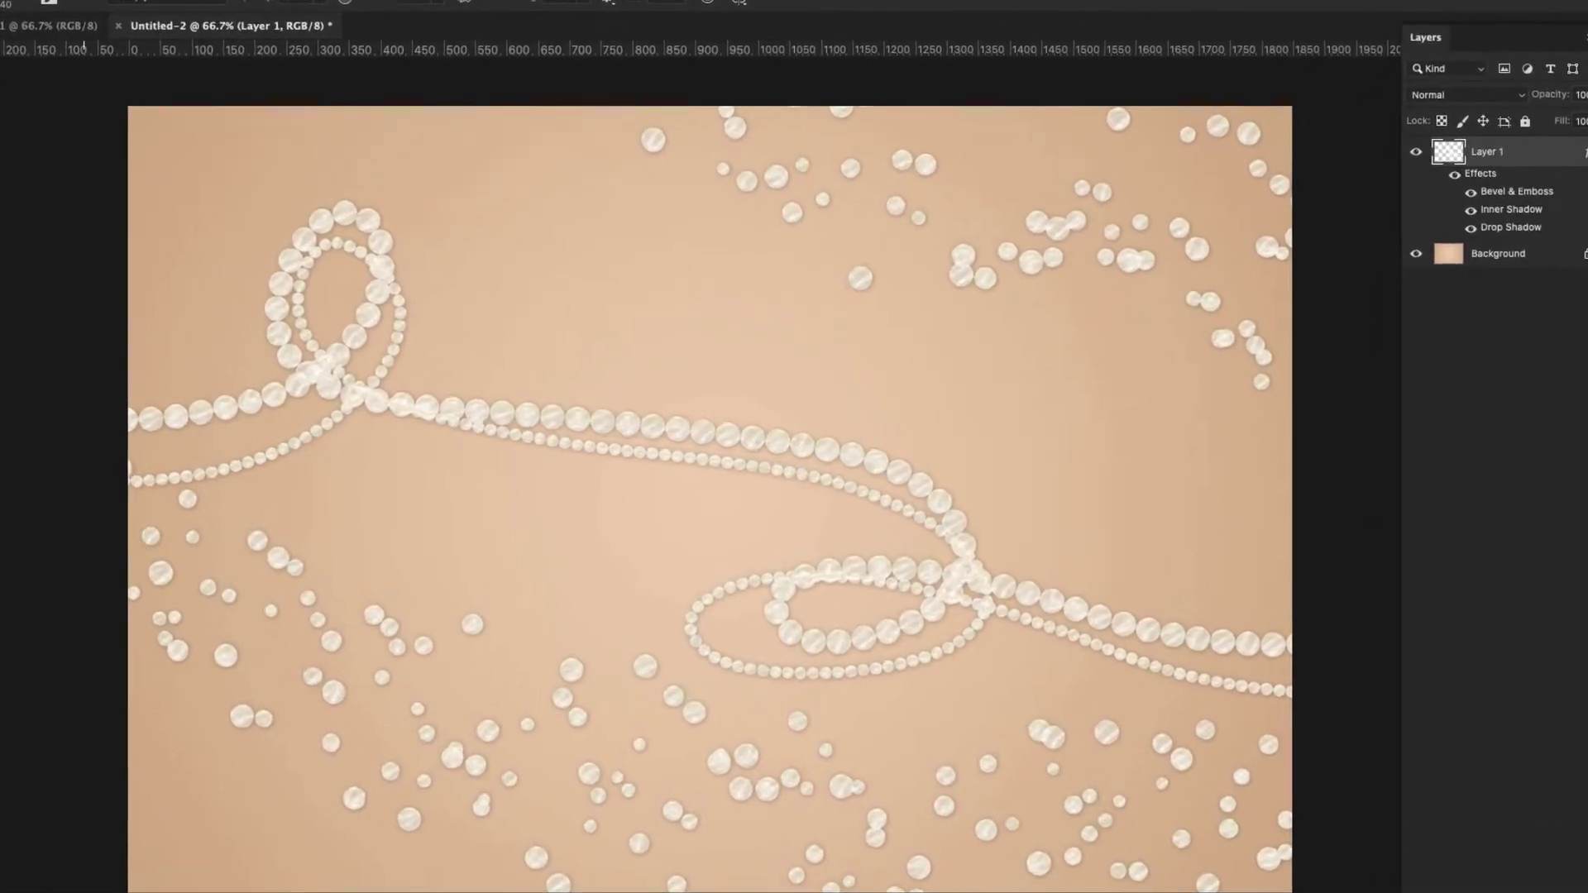
key(v)
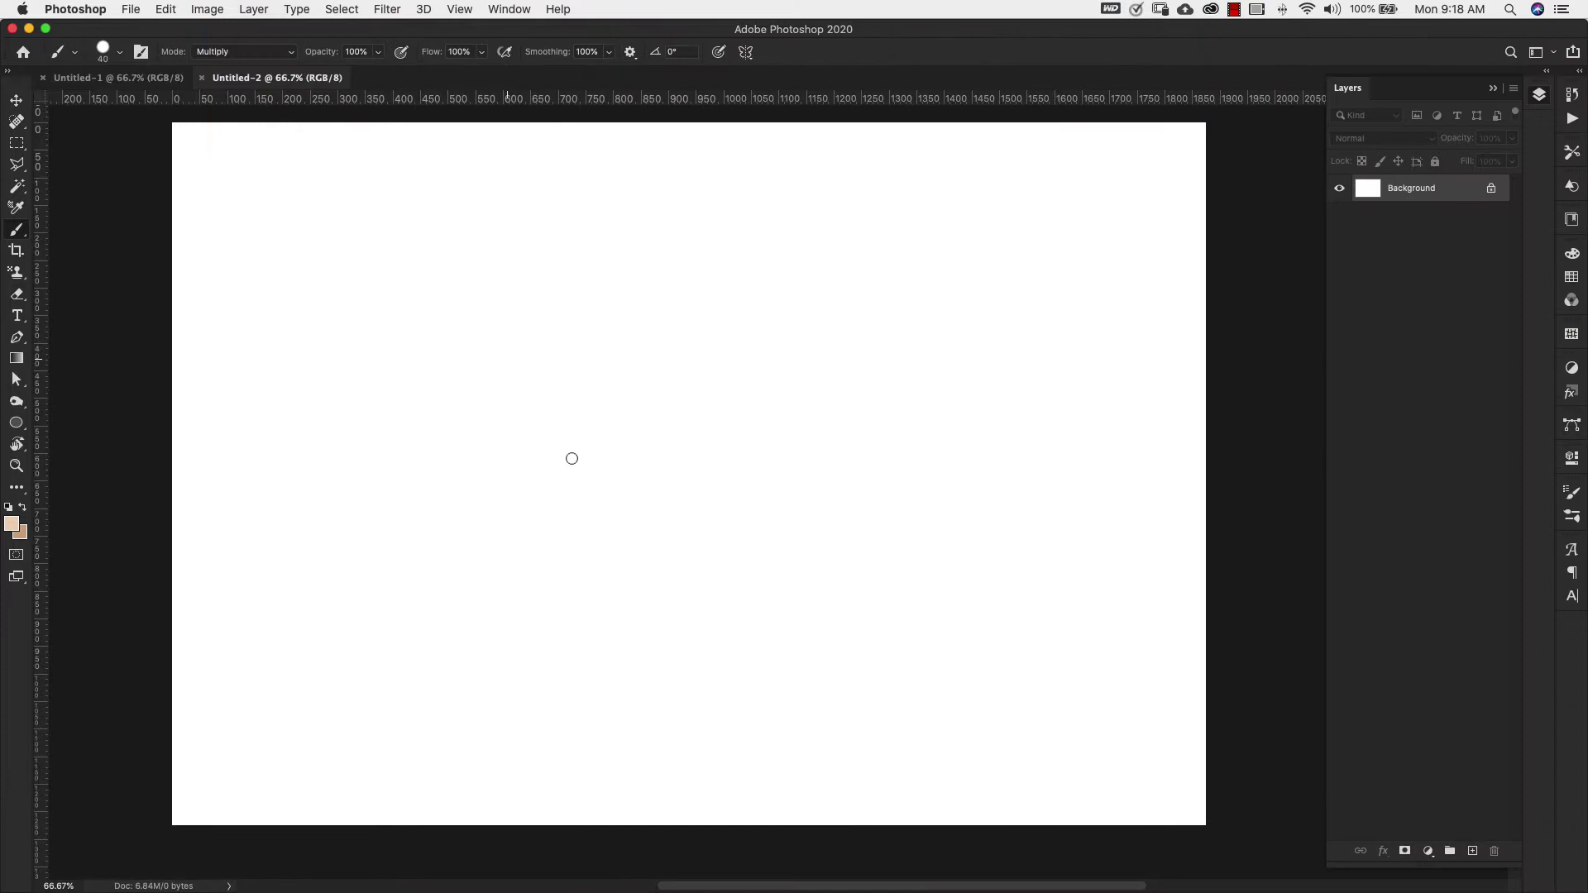
- Set the background colour to #cea983 and the foreground colour to #f0d3b7
click(21, 533)
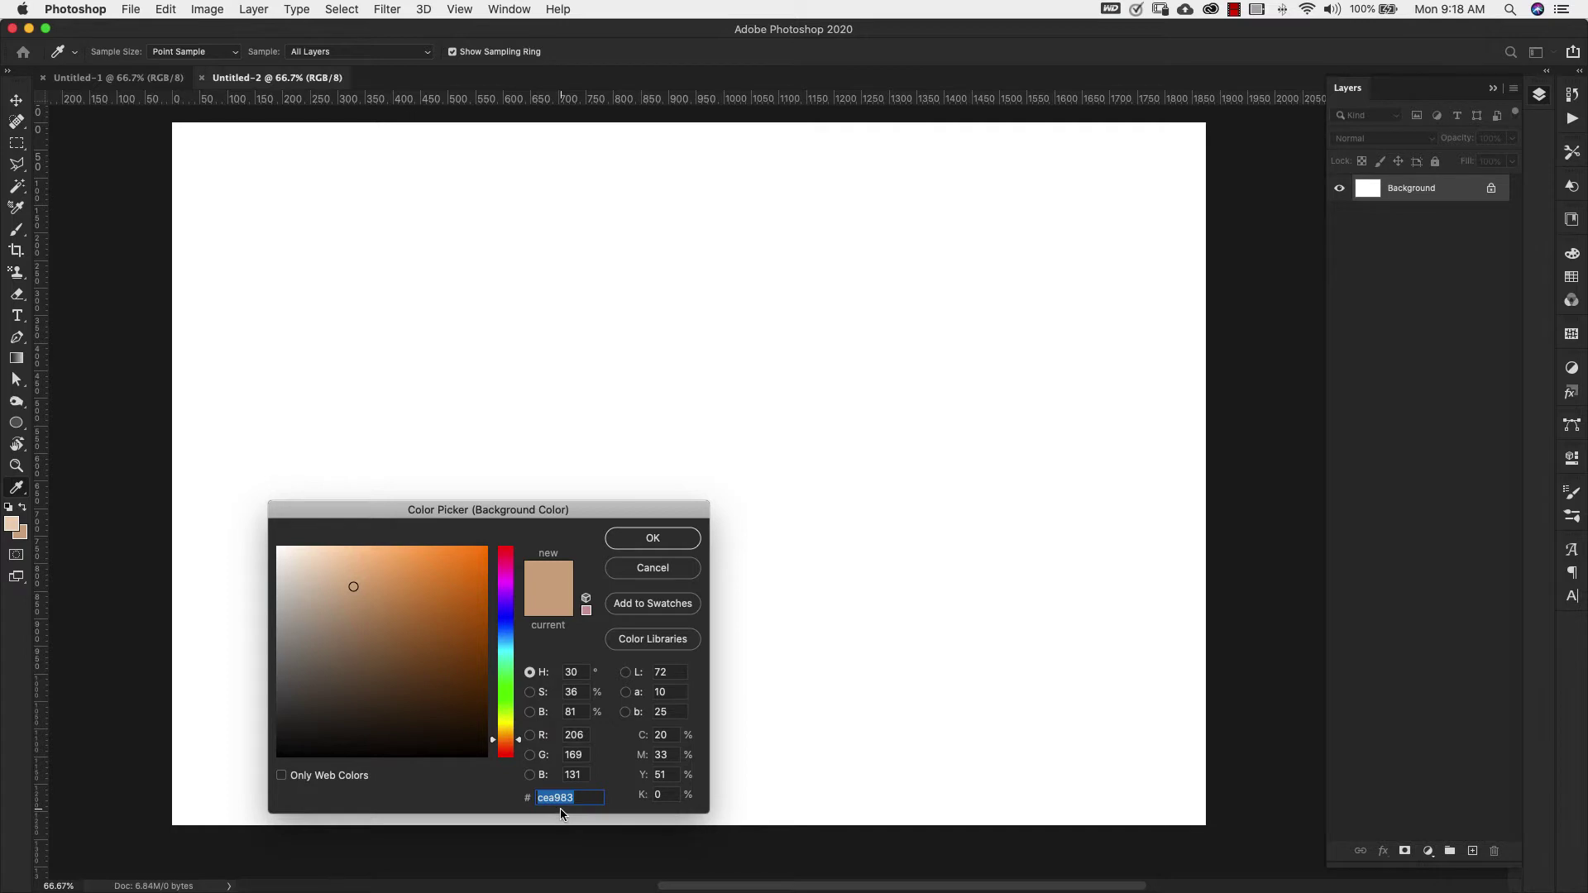
click(649, 542)
click(13, 524)
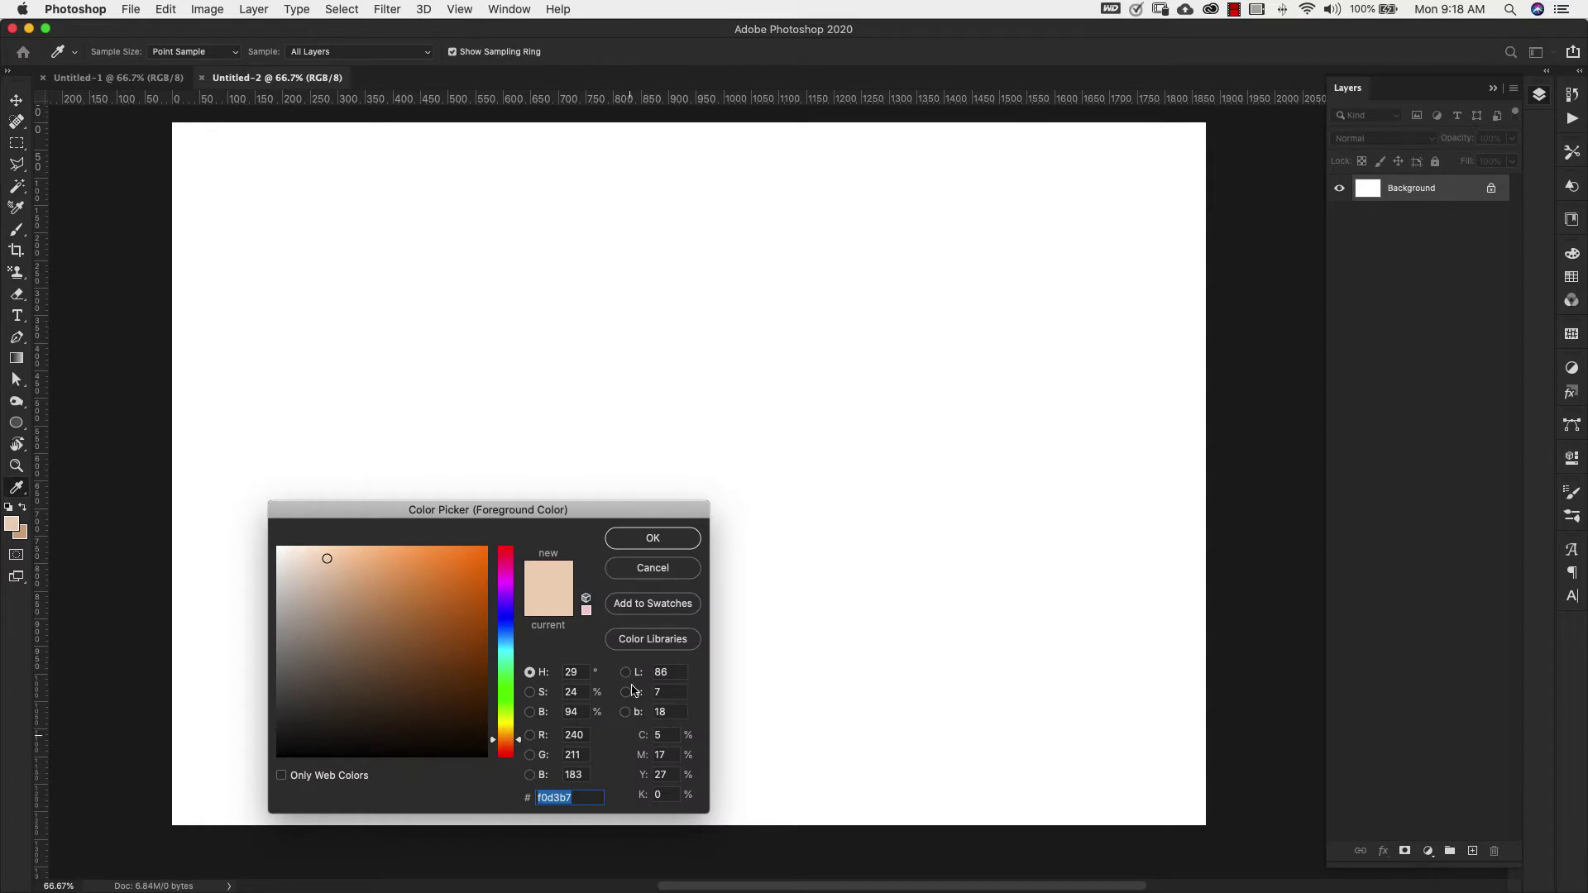
click(635, 540)
- Drag a radial peach gradient from the canvas centre outward across the Background
scroll(365, 652, right, 2)
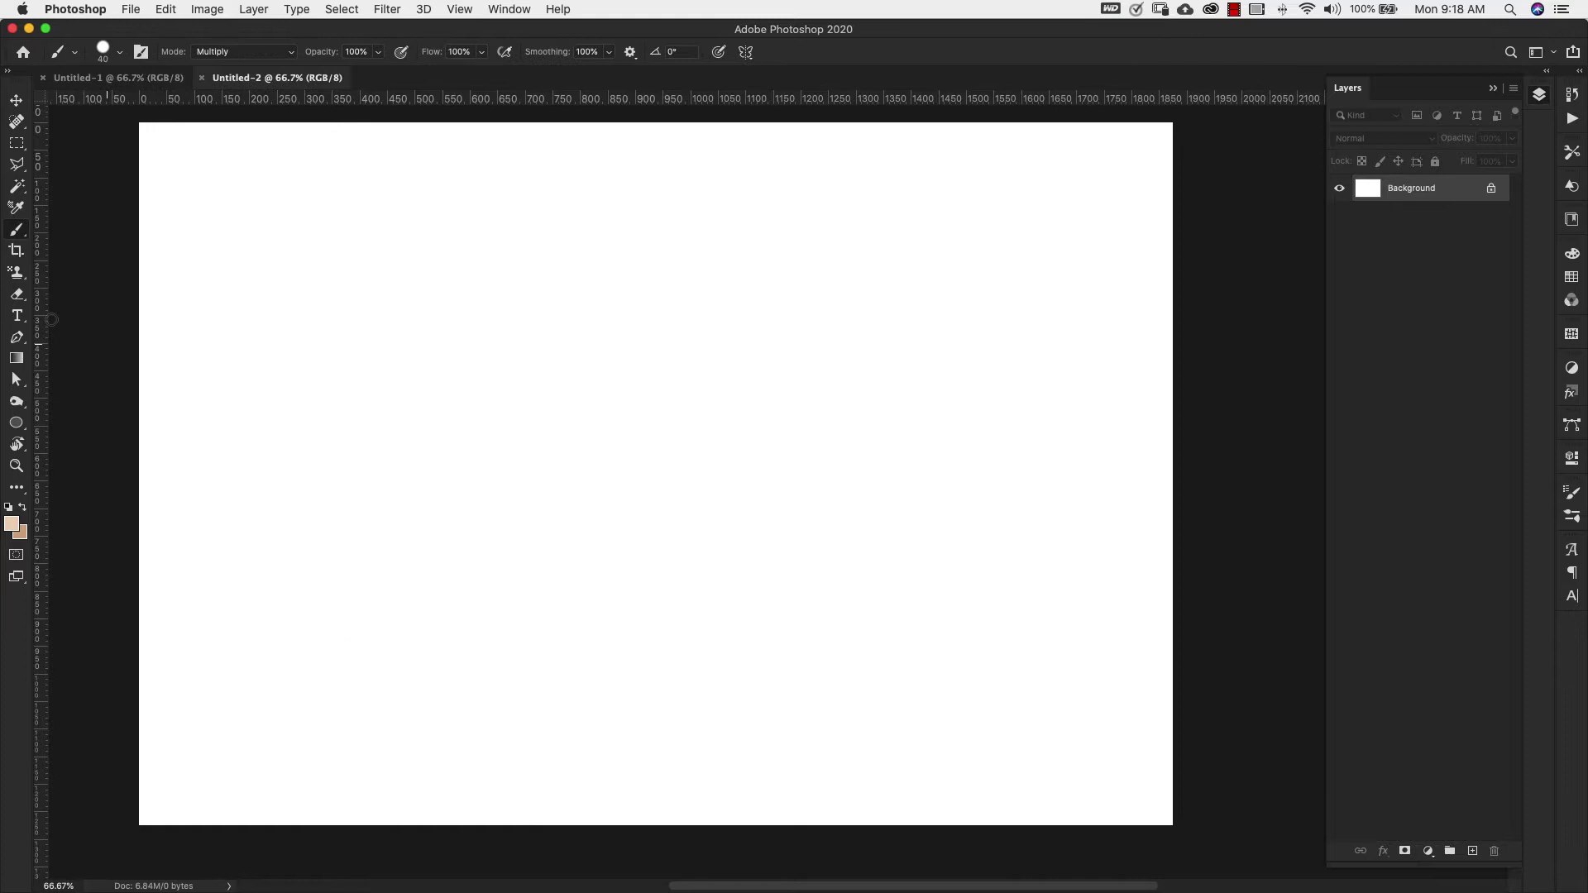
click(17, 359)
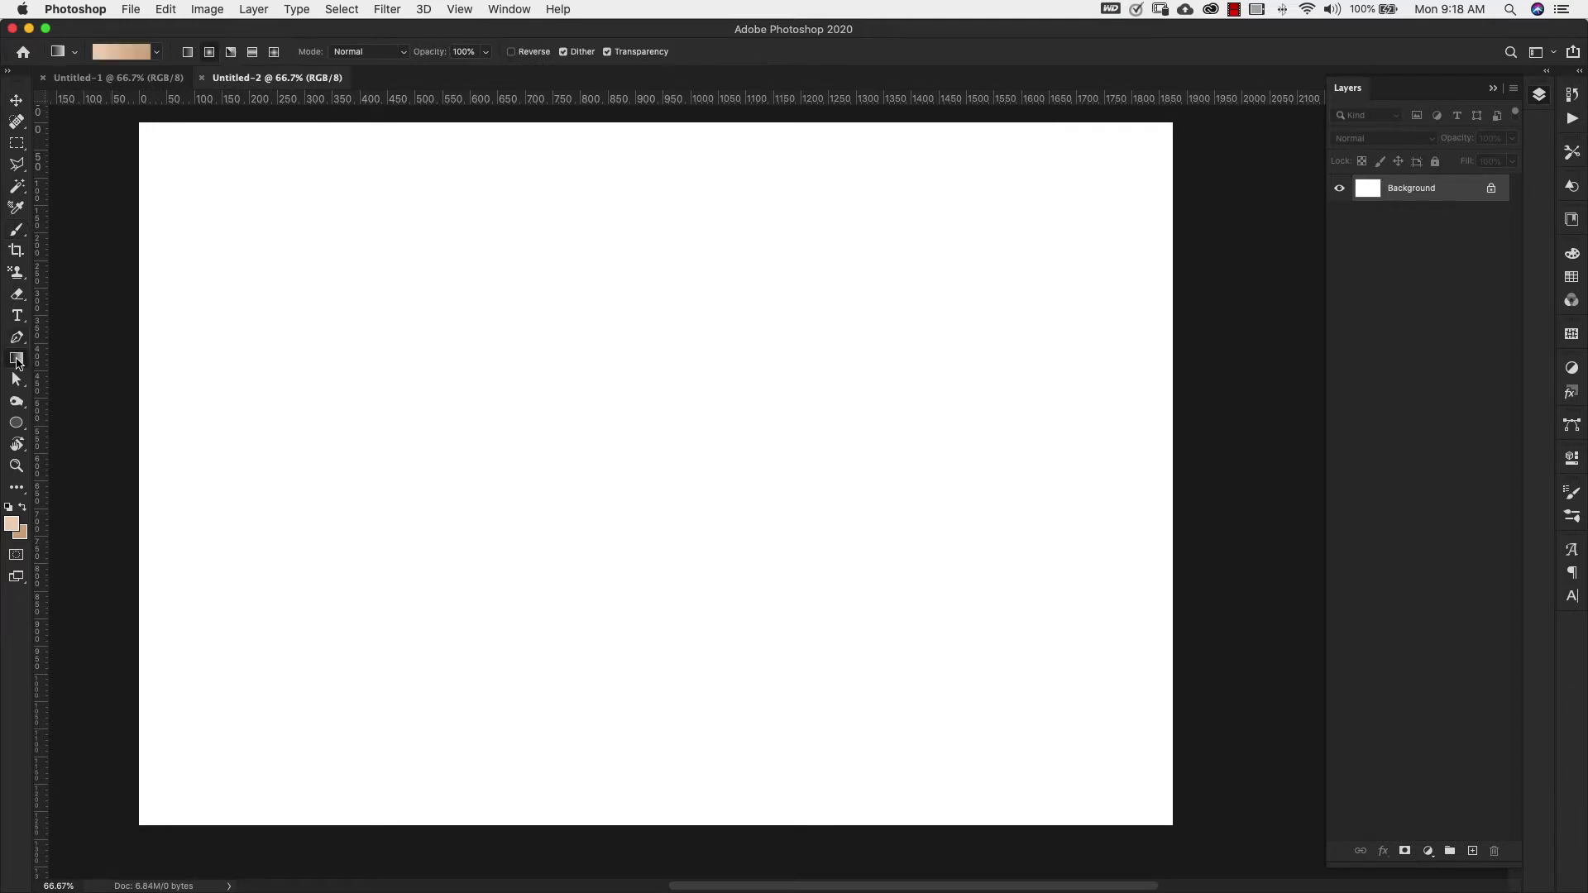
scroll(16, 363, down, 1)
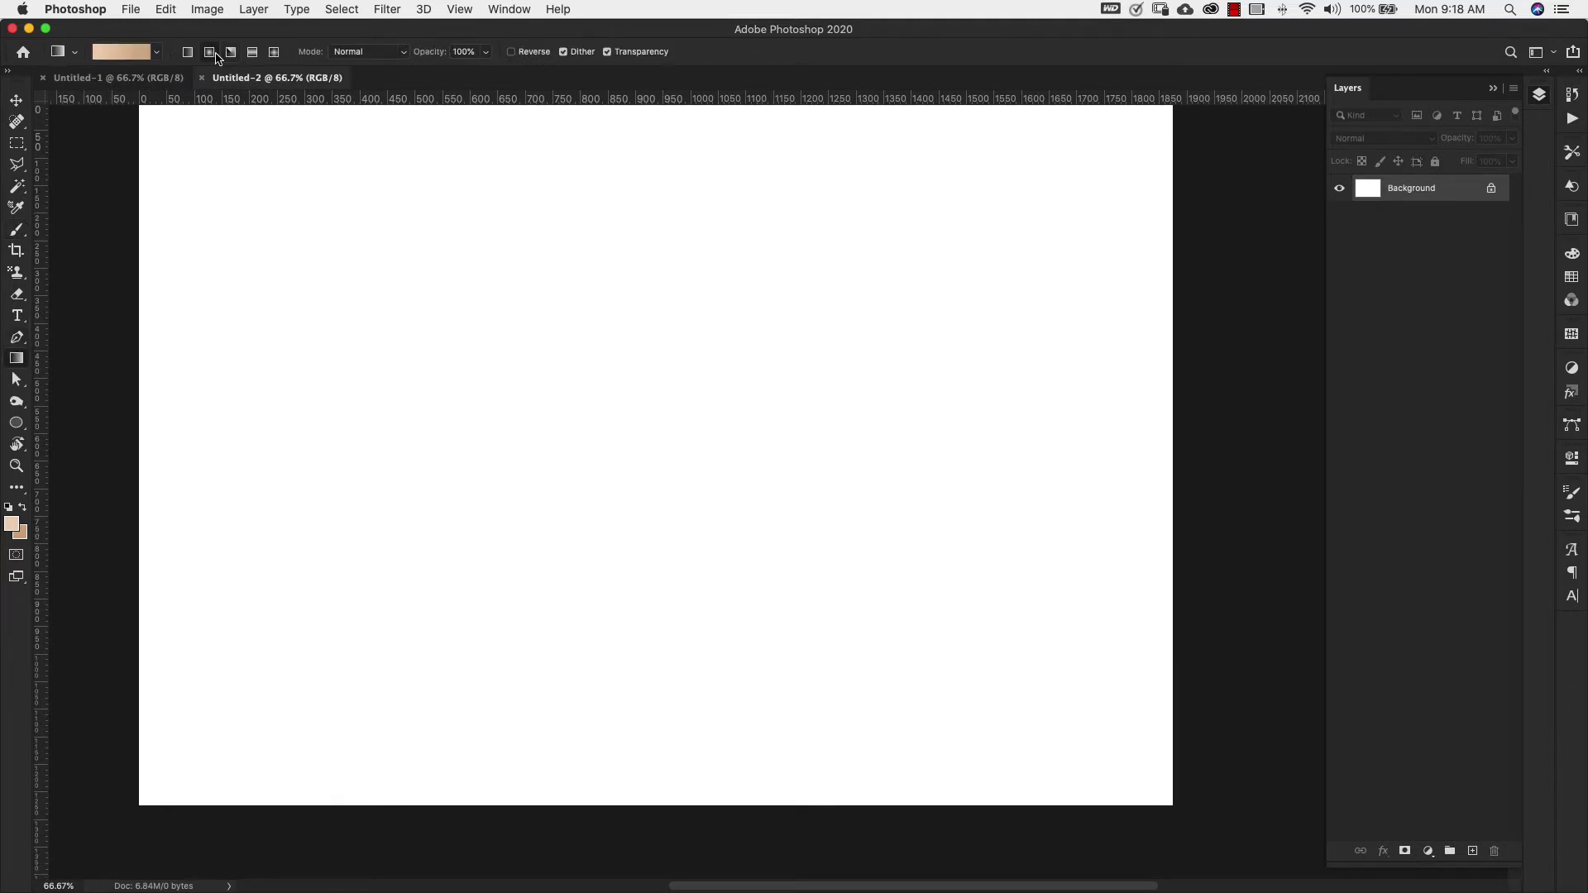
click(157, 53)
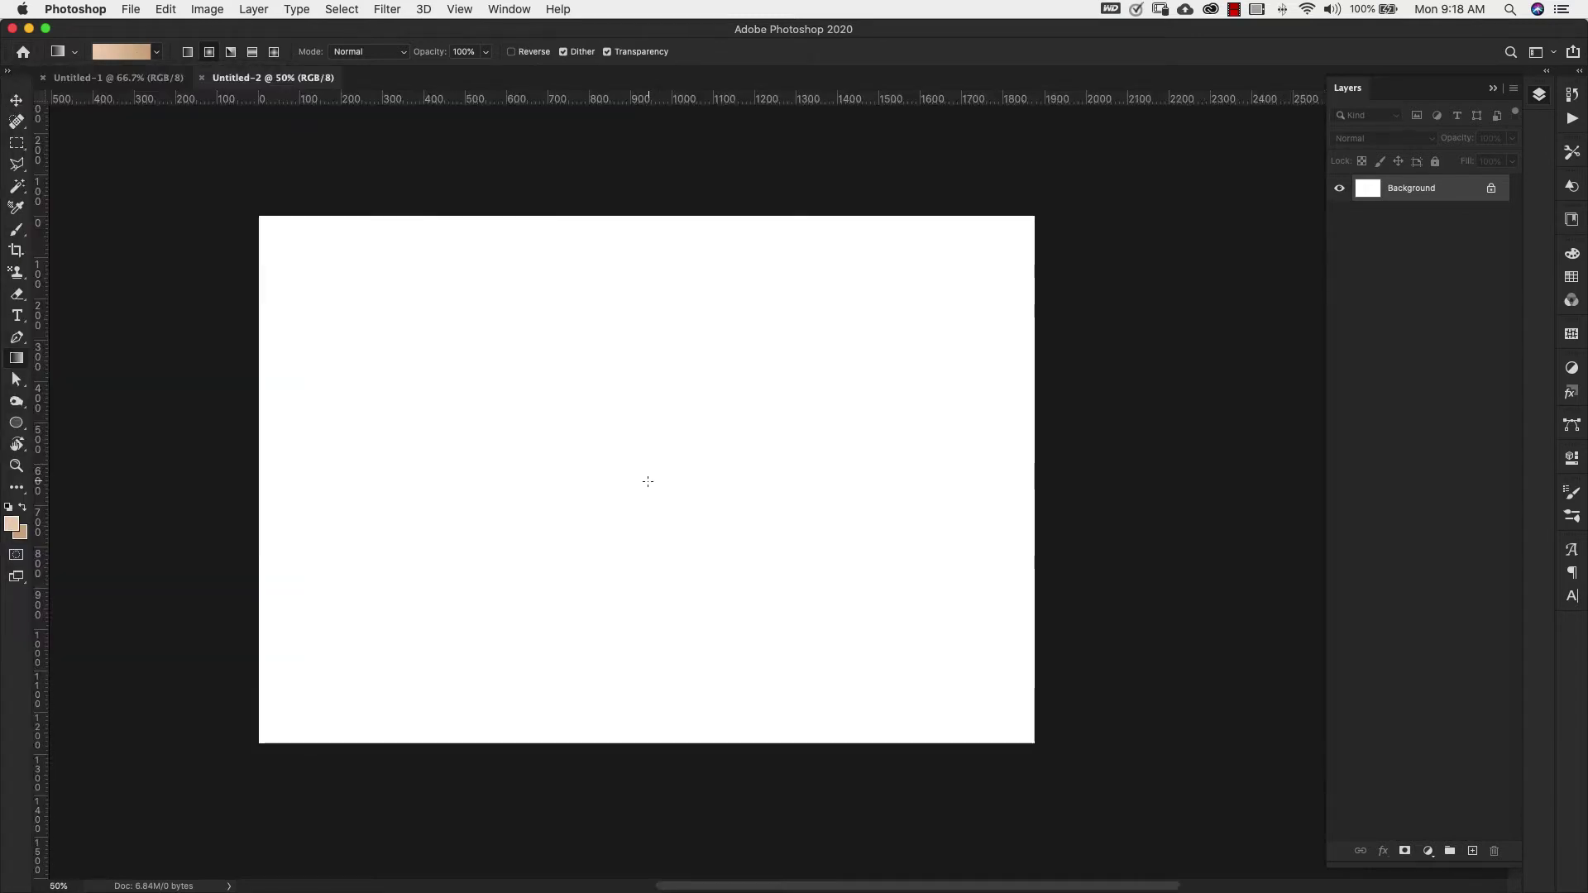
drag(685, 464, 1144, 148)
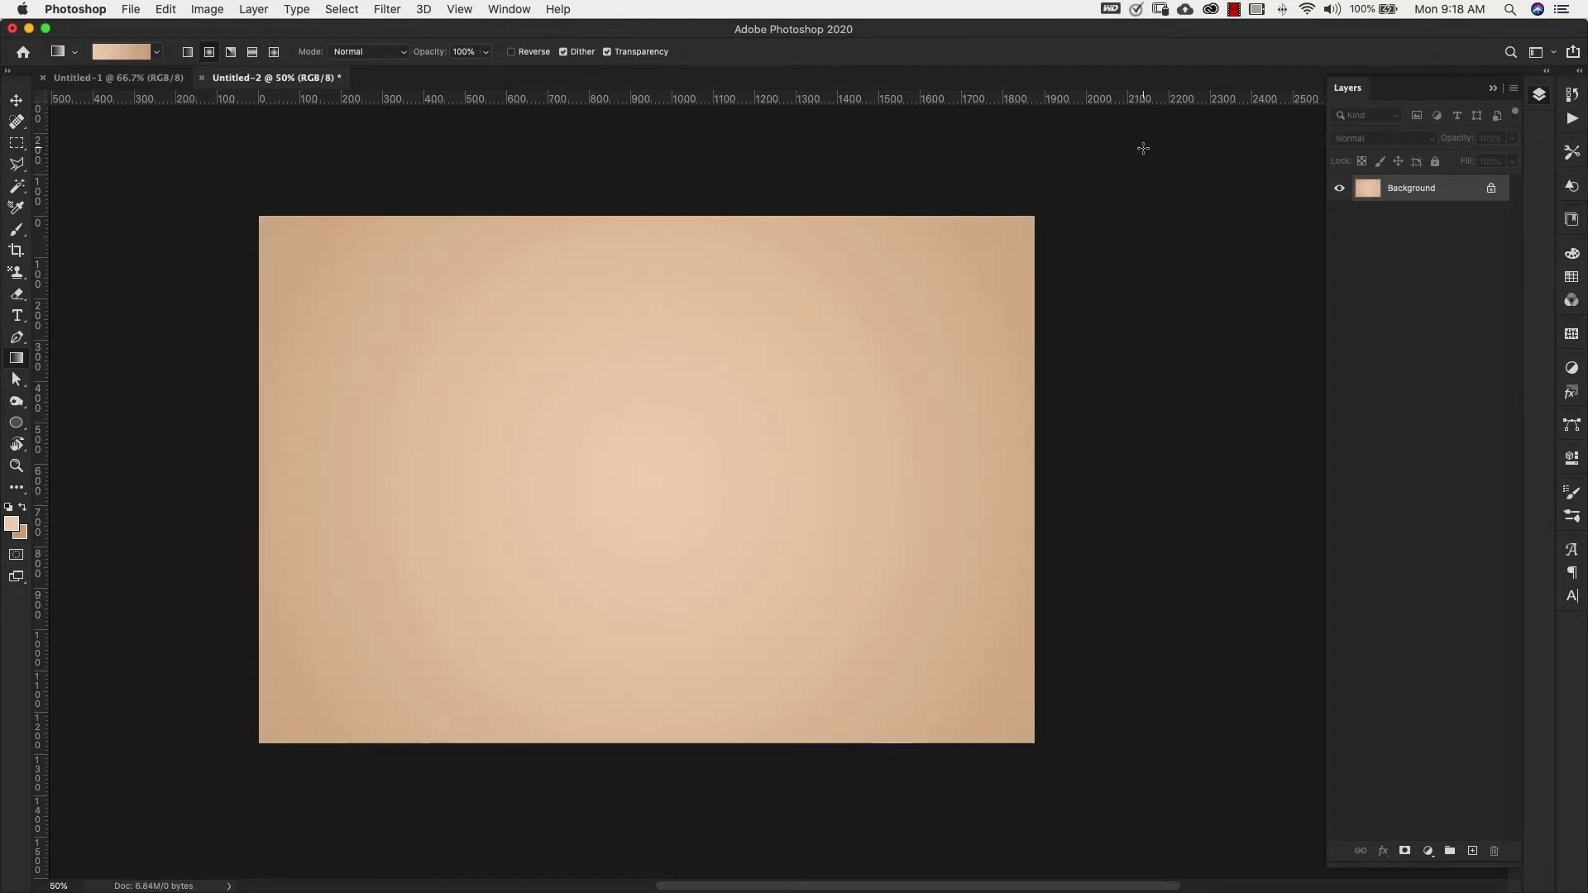
- Zoom in, select the Hard Round 40 px brush preset and show its tip settings
key(z)
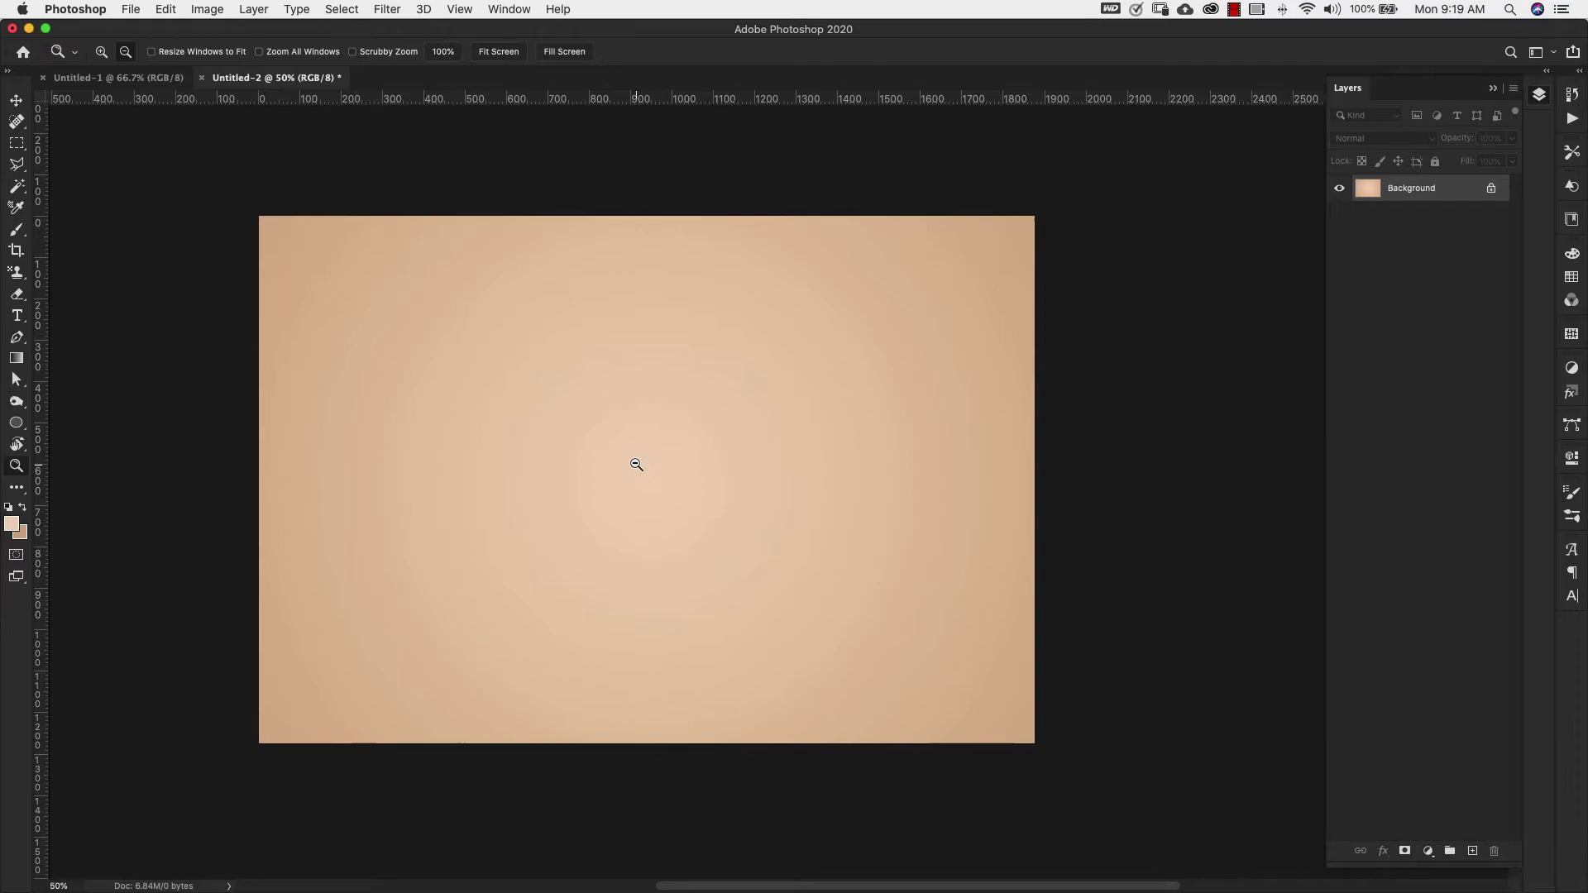
click(636, 462)
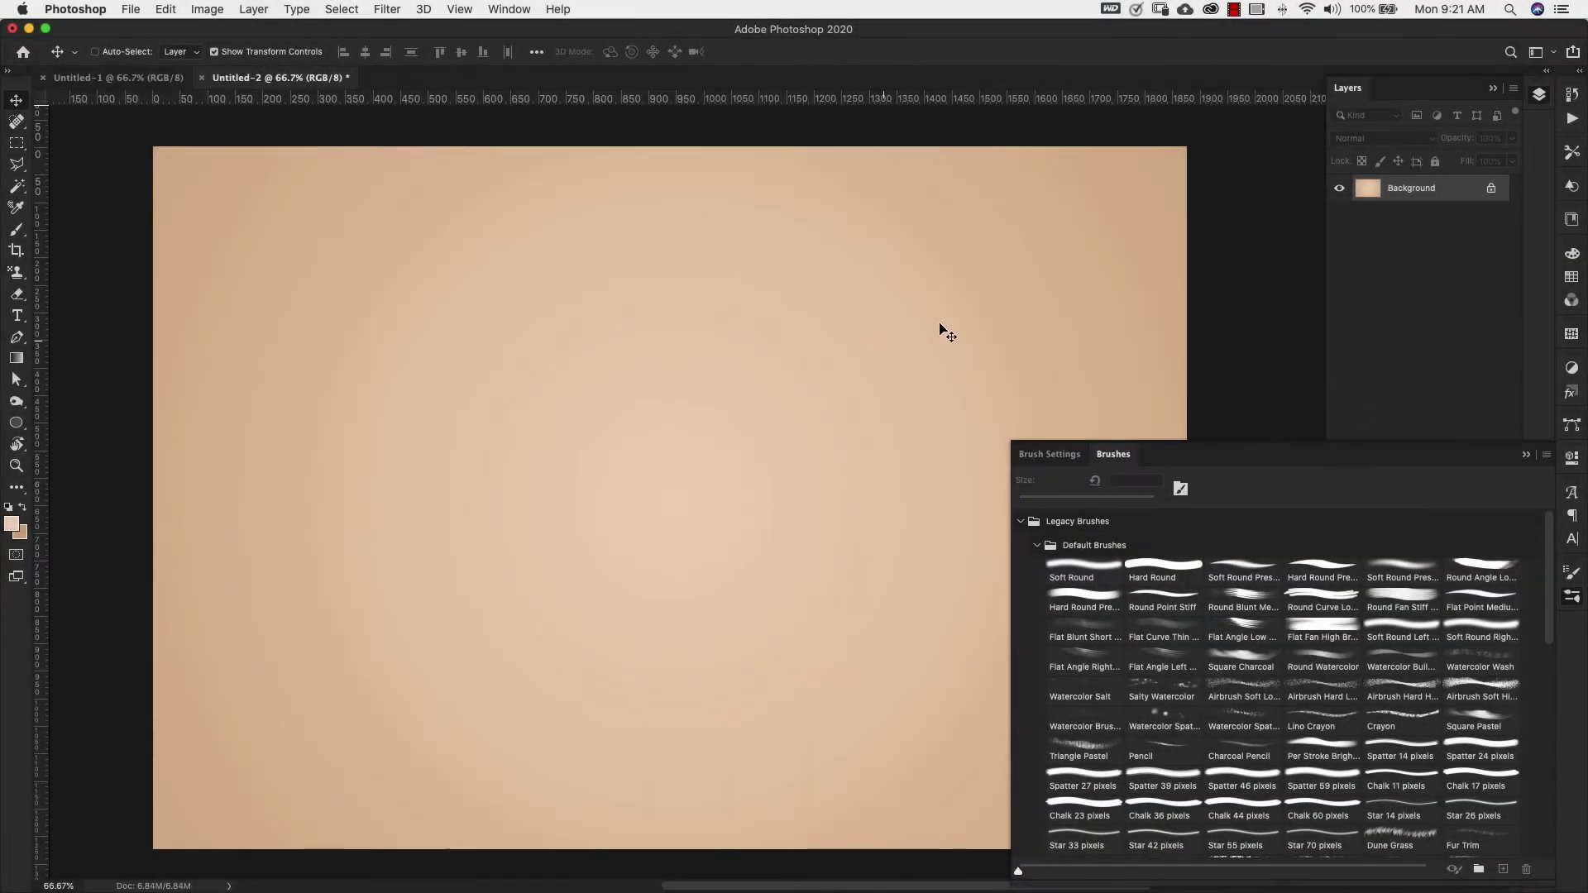
click(509, 9)
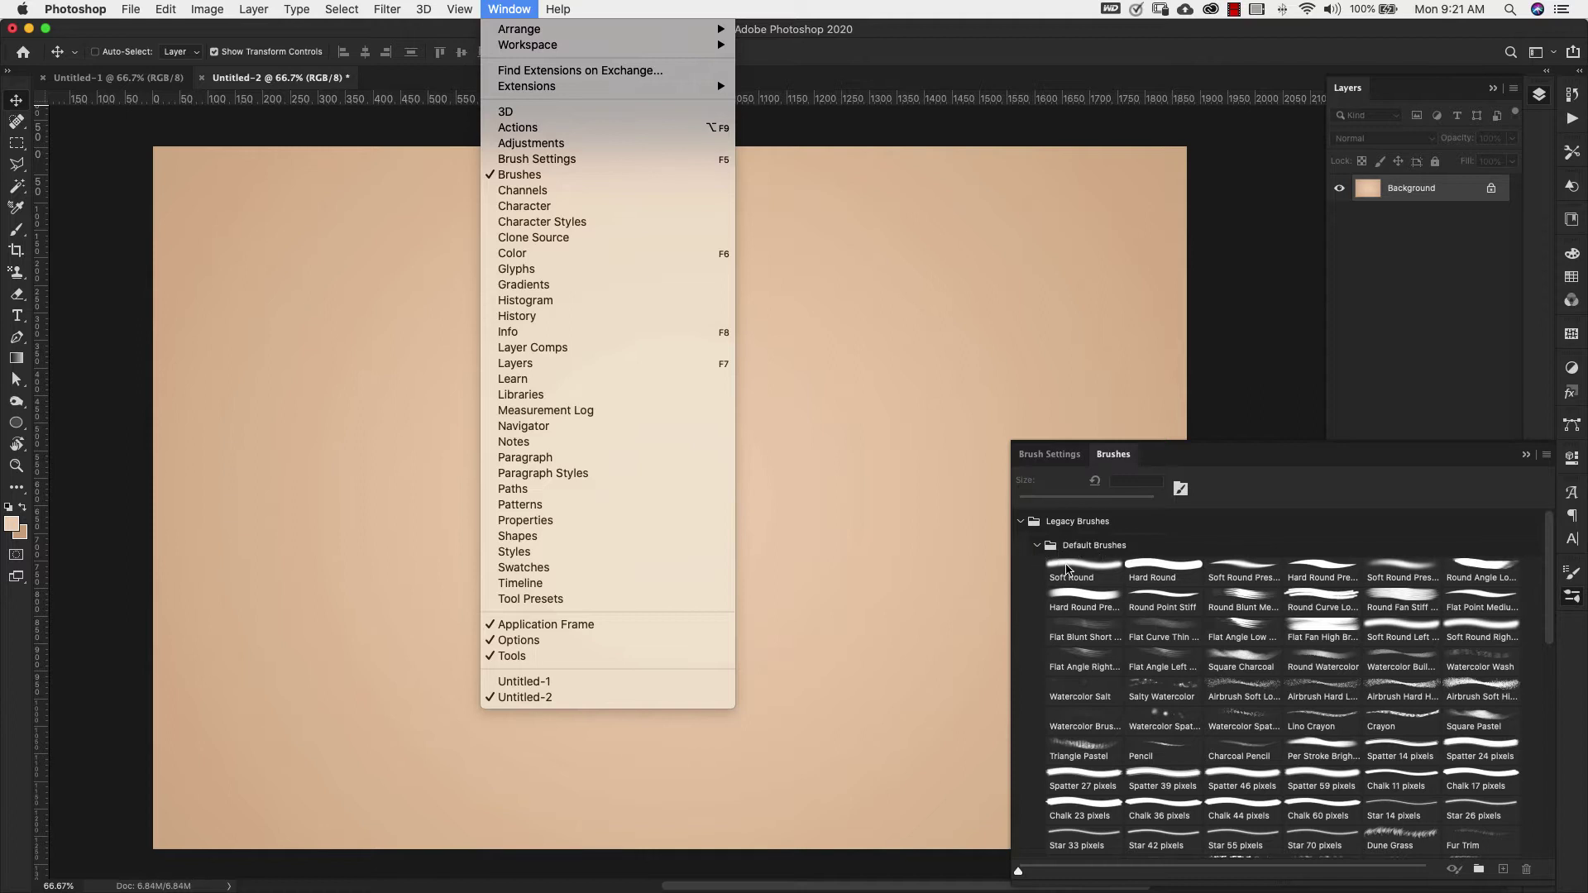
click(1173, 571)
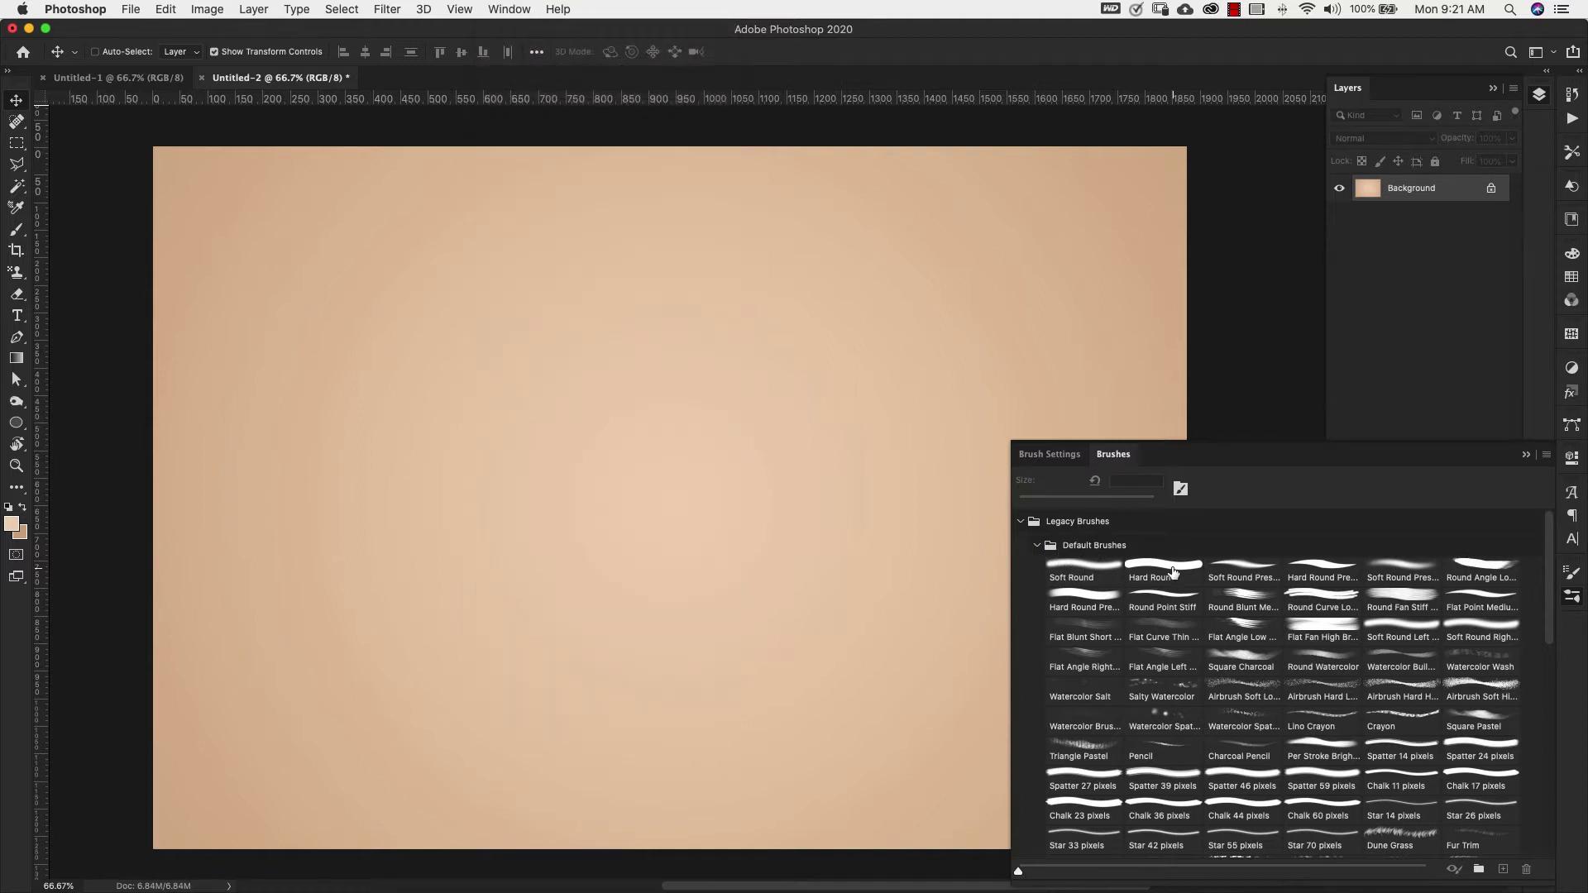
click(1167, 572)
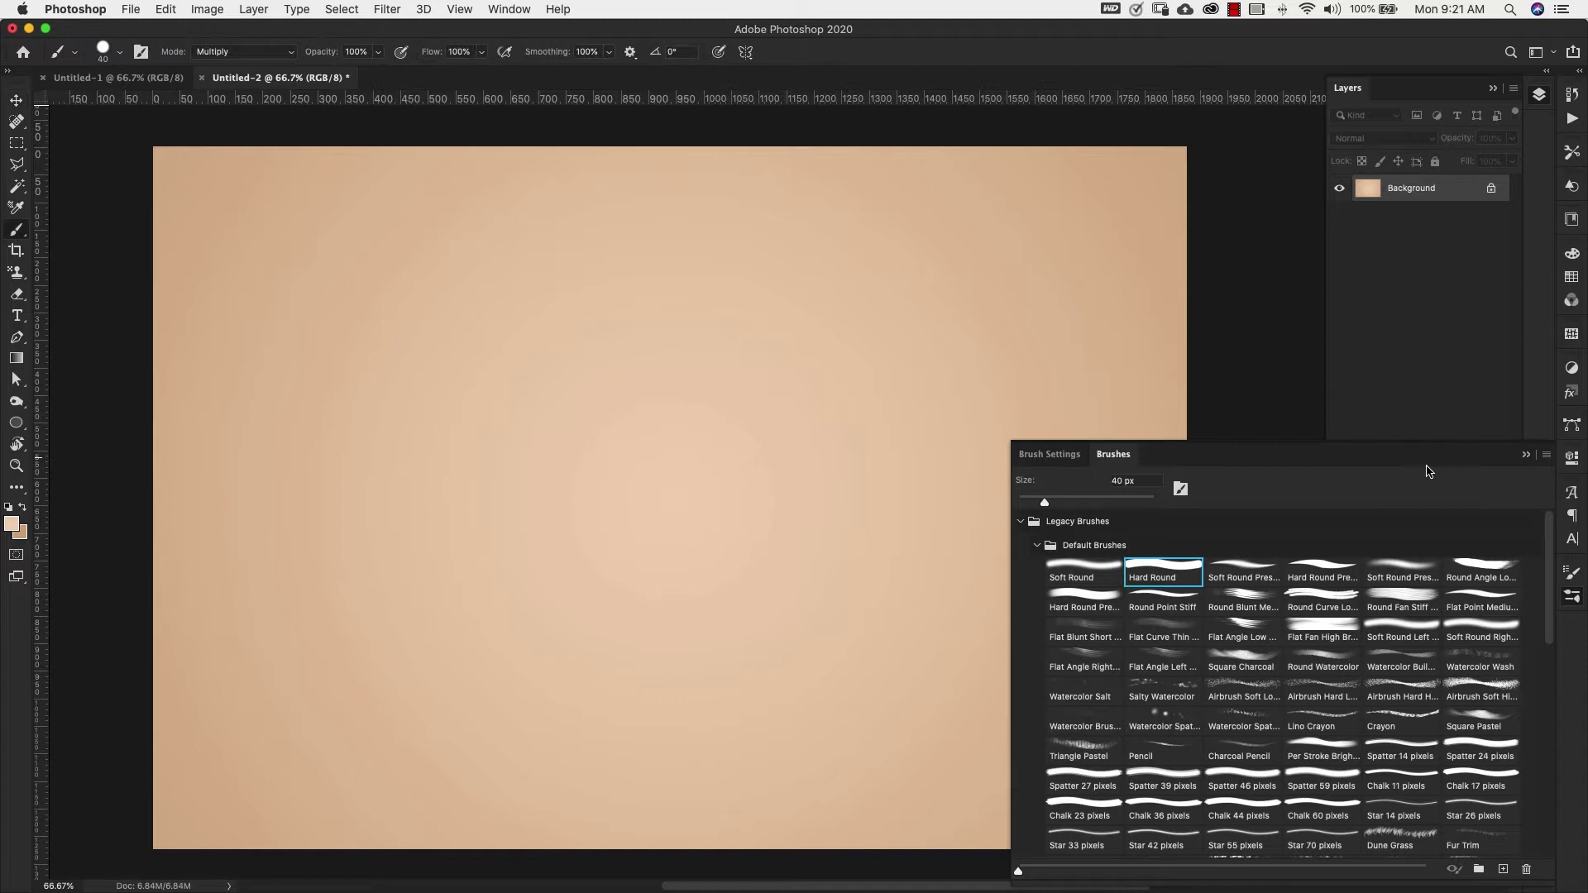
click(1038, 456)
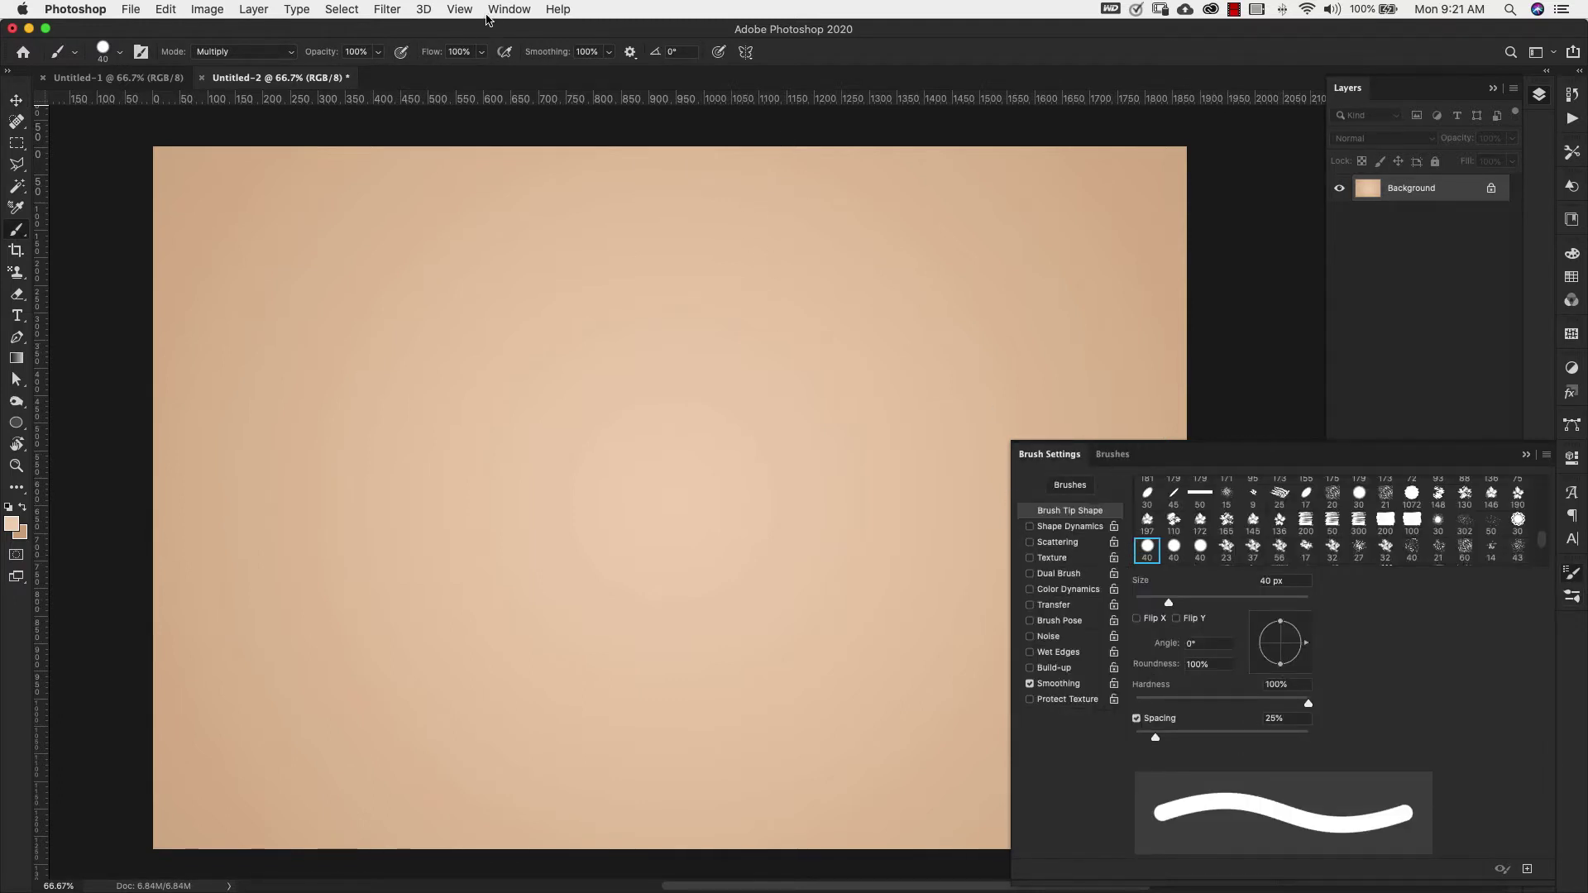
- Set the Hard Round brush tip Spacing to 130% in Brush Tip Shape
click(506, 10)
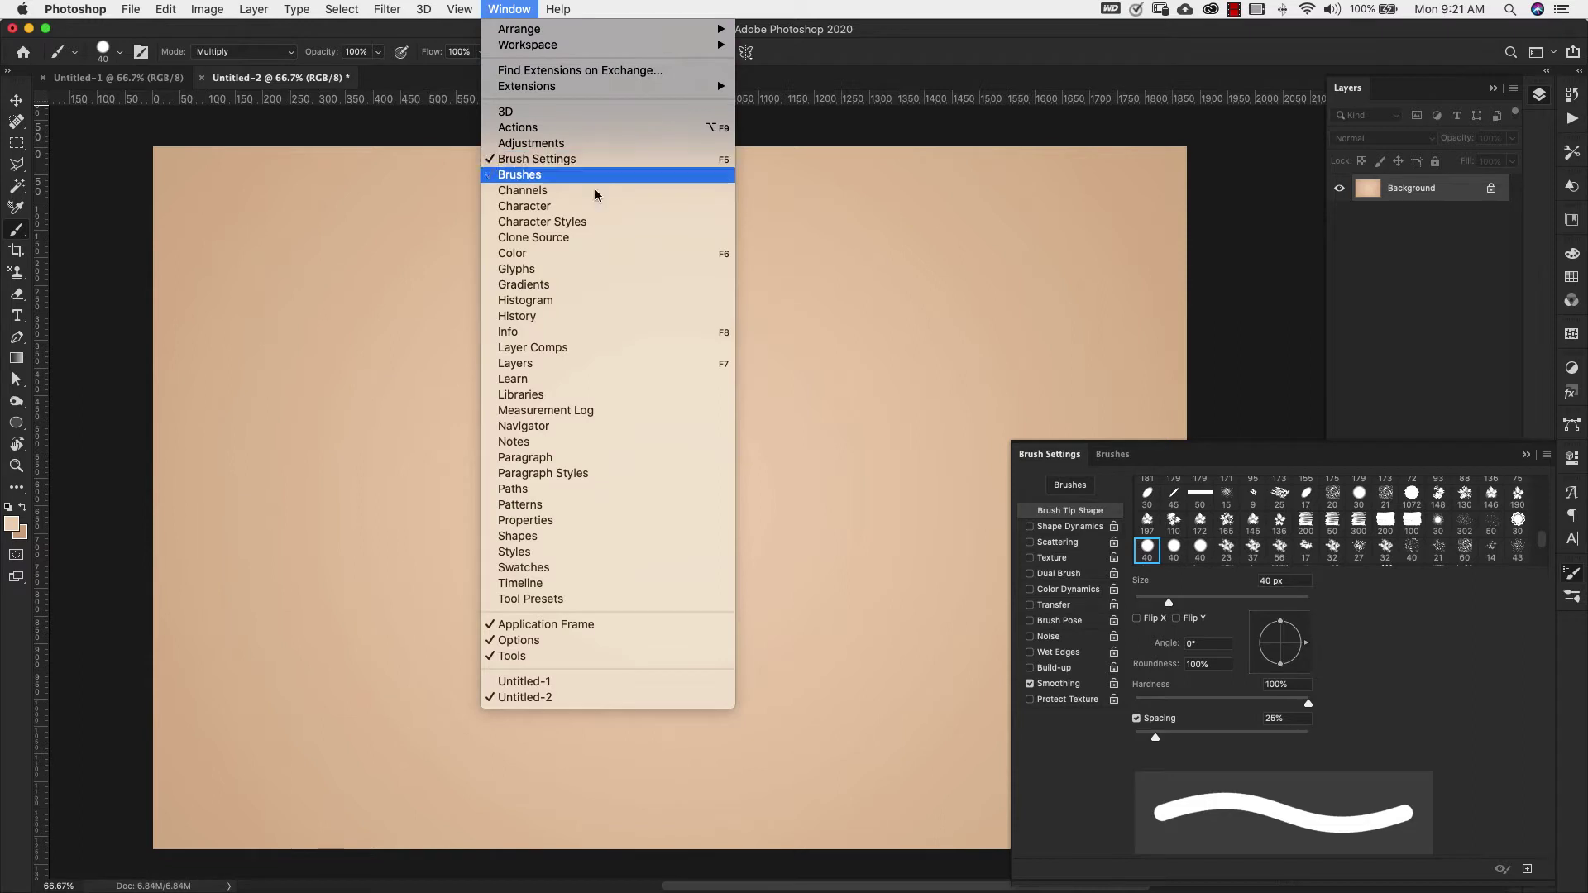
click(1080, 668)
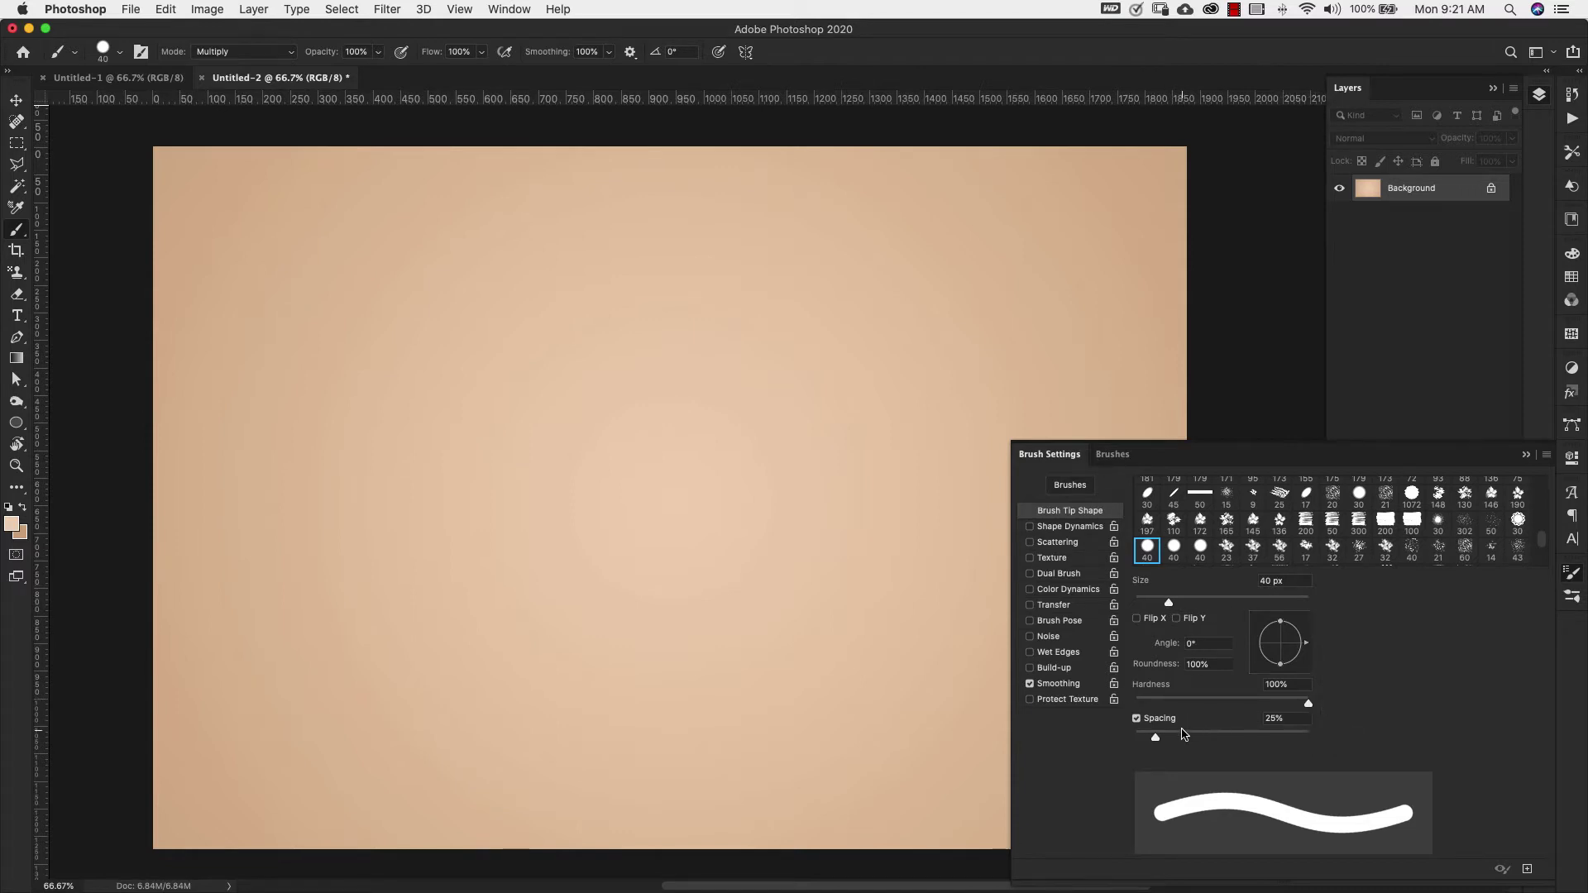
drag(1156, 741, 1235, 744)
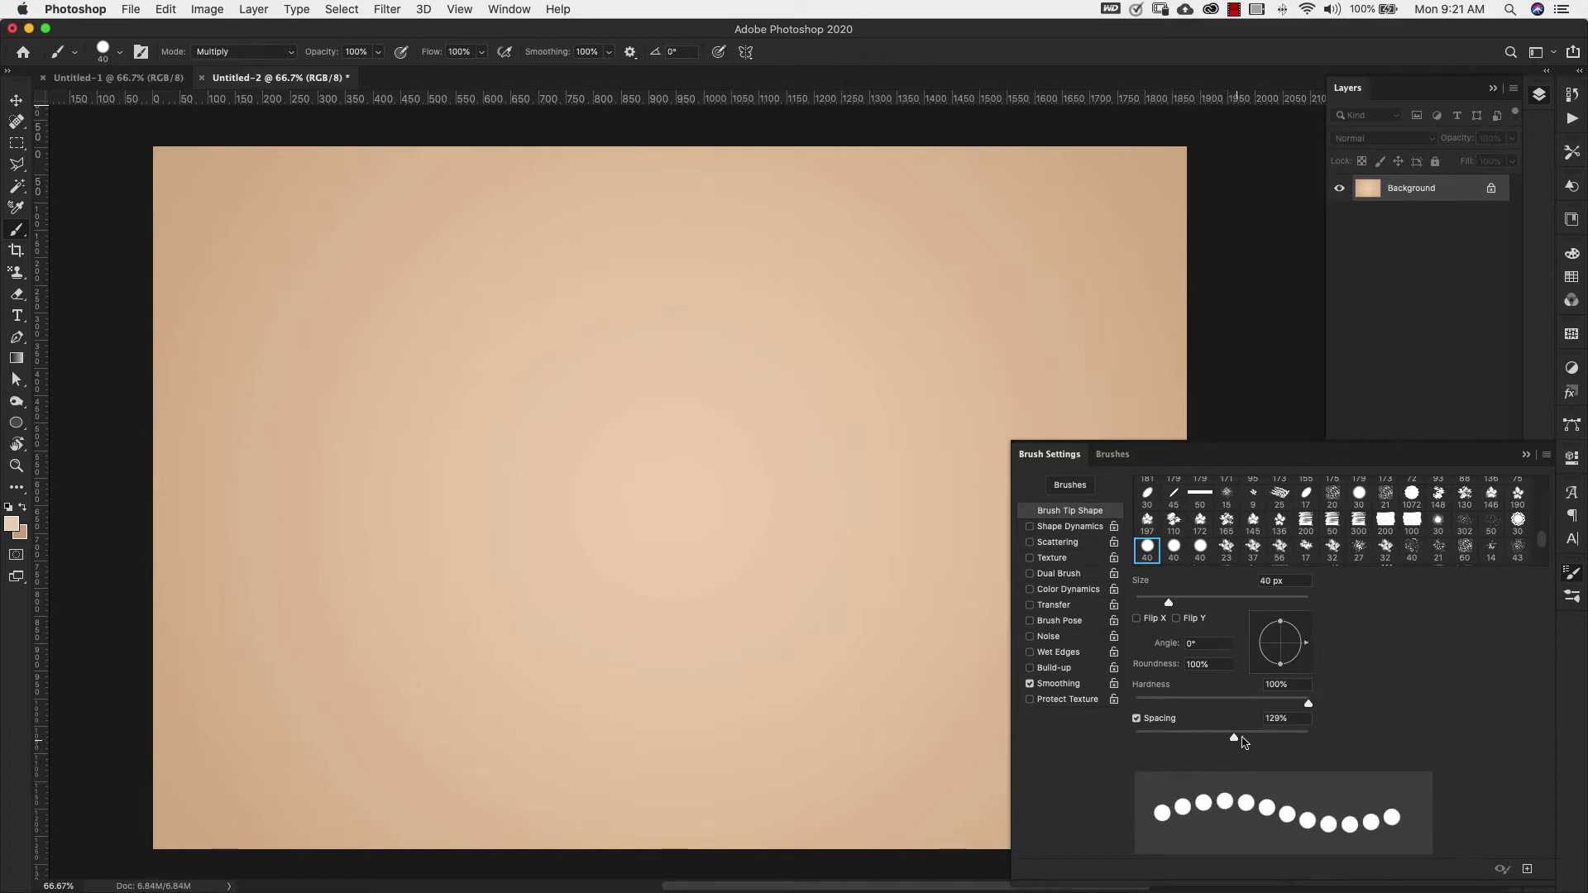
click(1291, 720)
text(130)
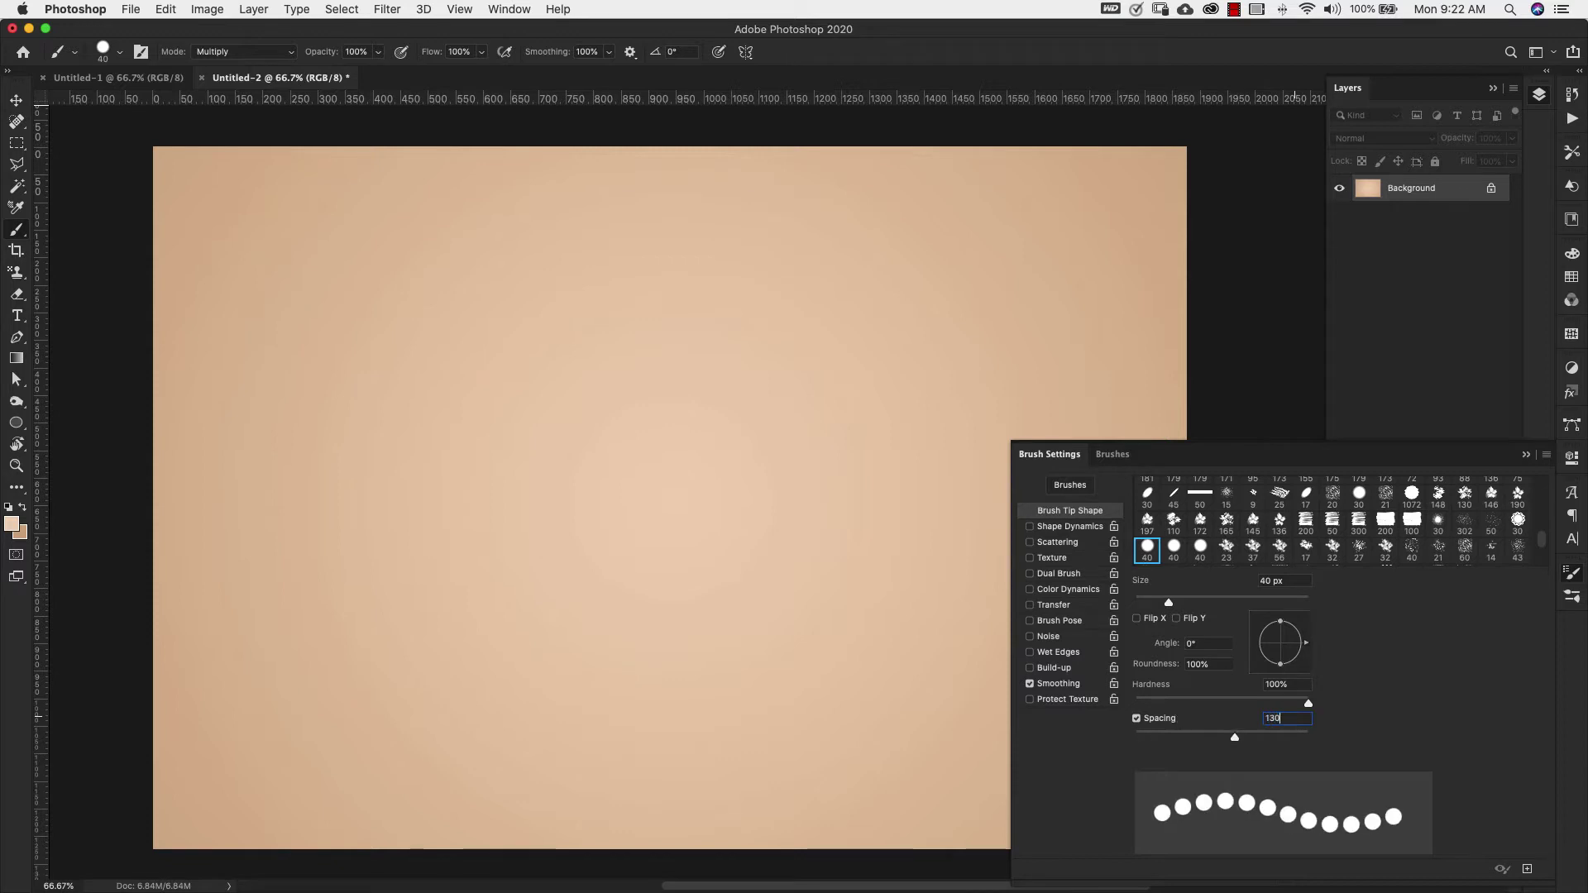
key(Return)
- Enable brush Texture and choose the Zebra pattern from Legacy Patterns
click(1064, 559)
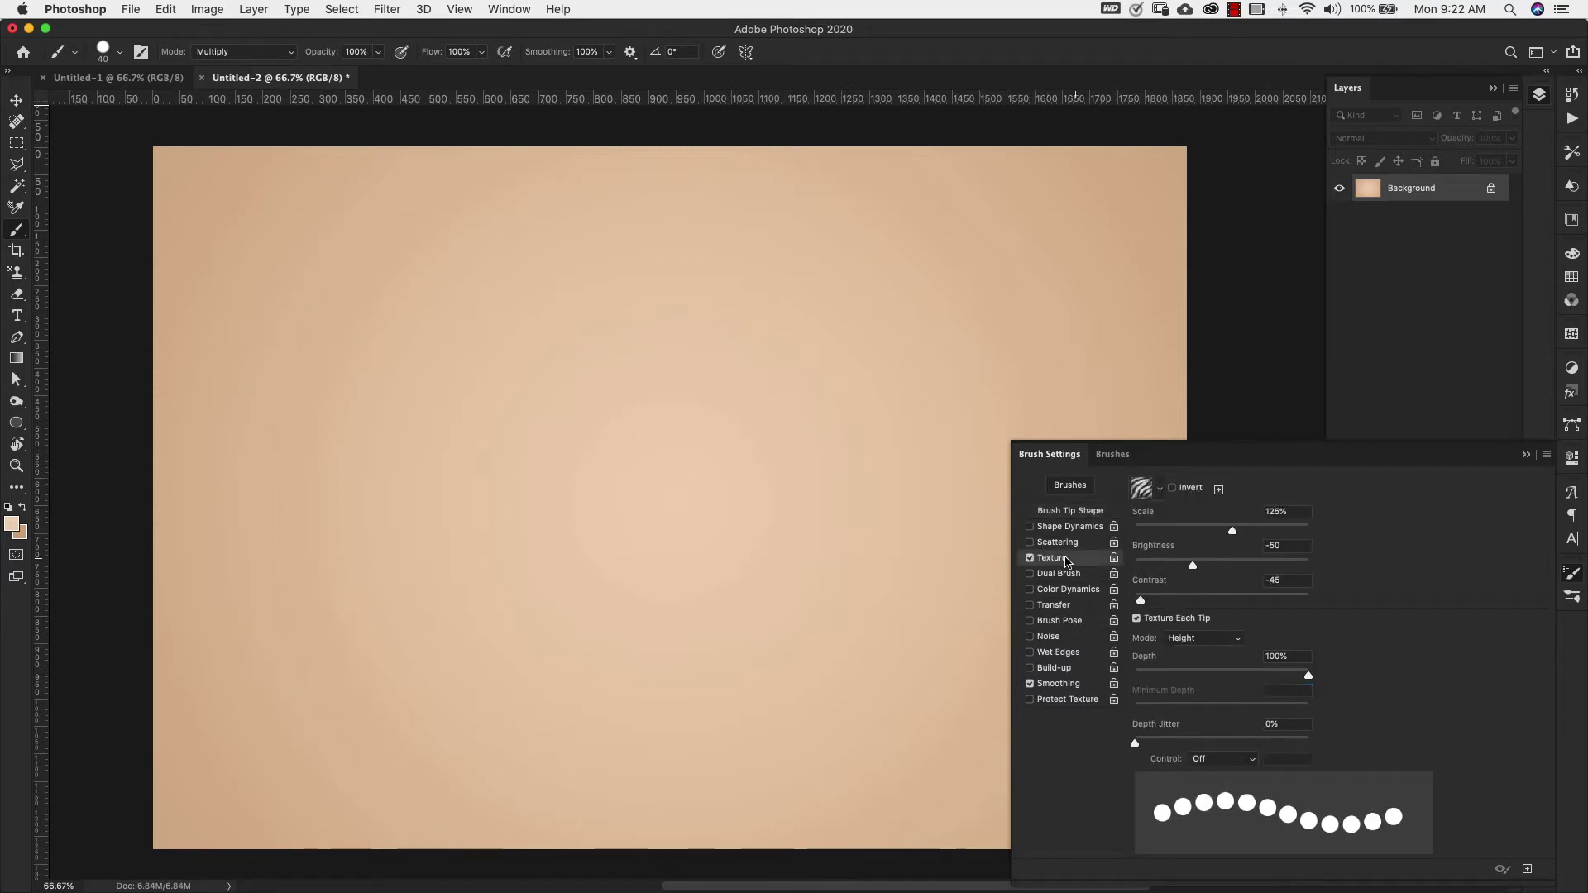
click(1159, 489)
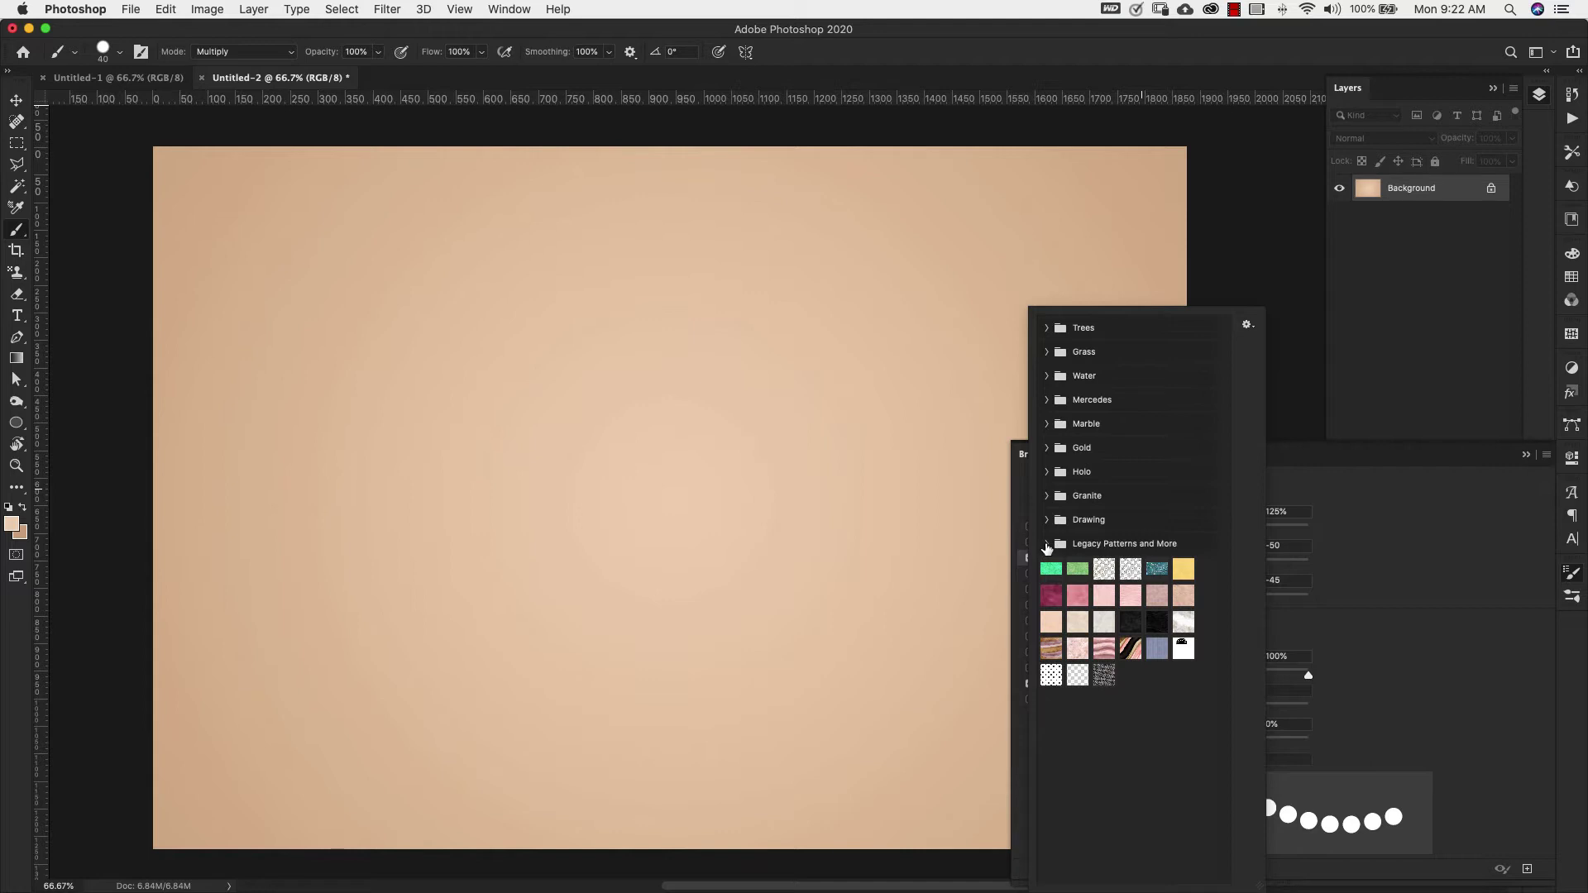
click(1047, 544)
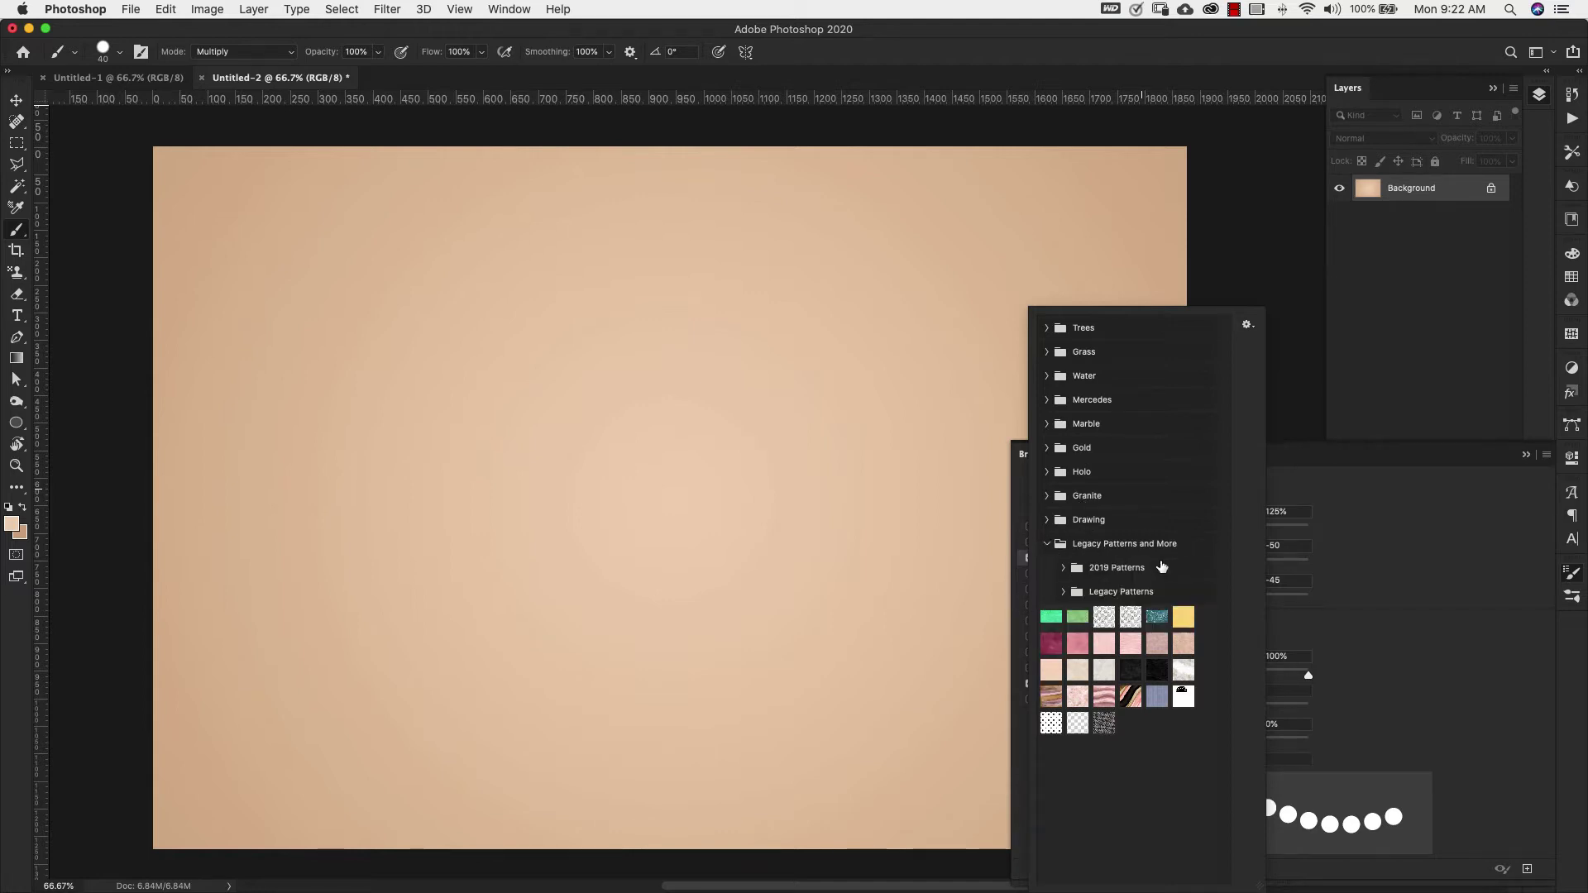
click(1064, 592)
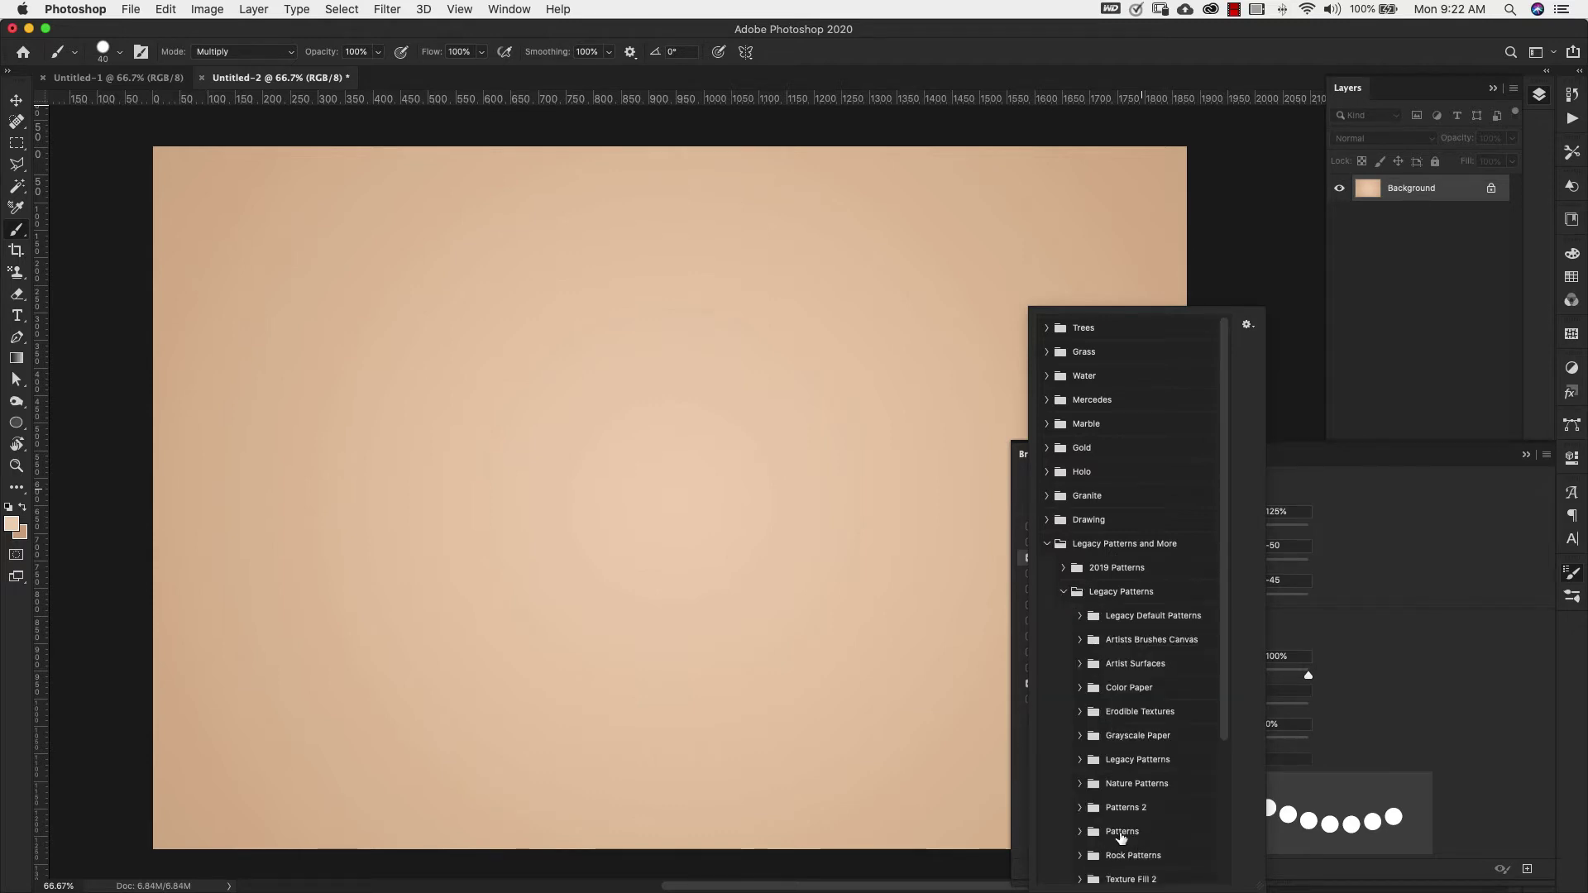
click(1080, 834)
scroll(1134, 833, down, 3)
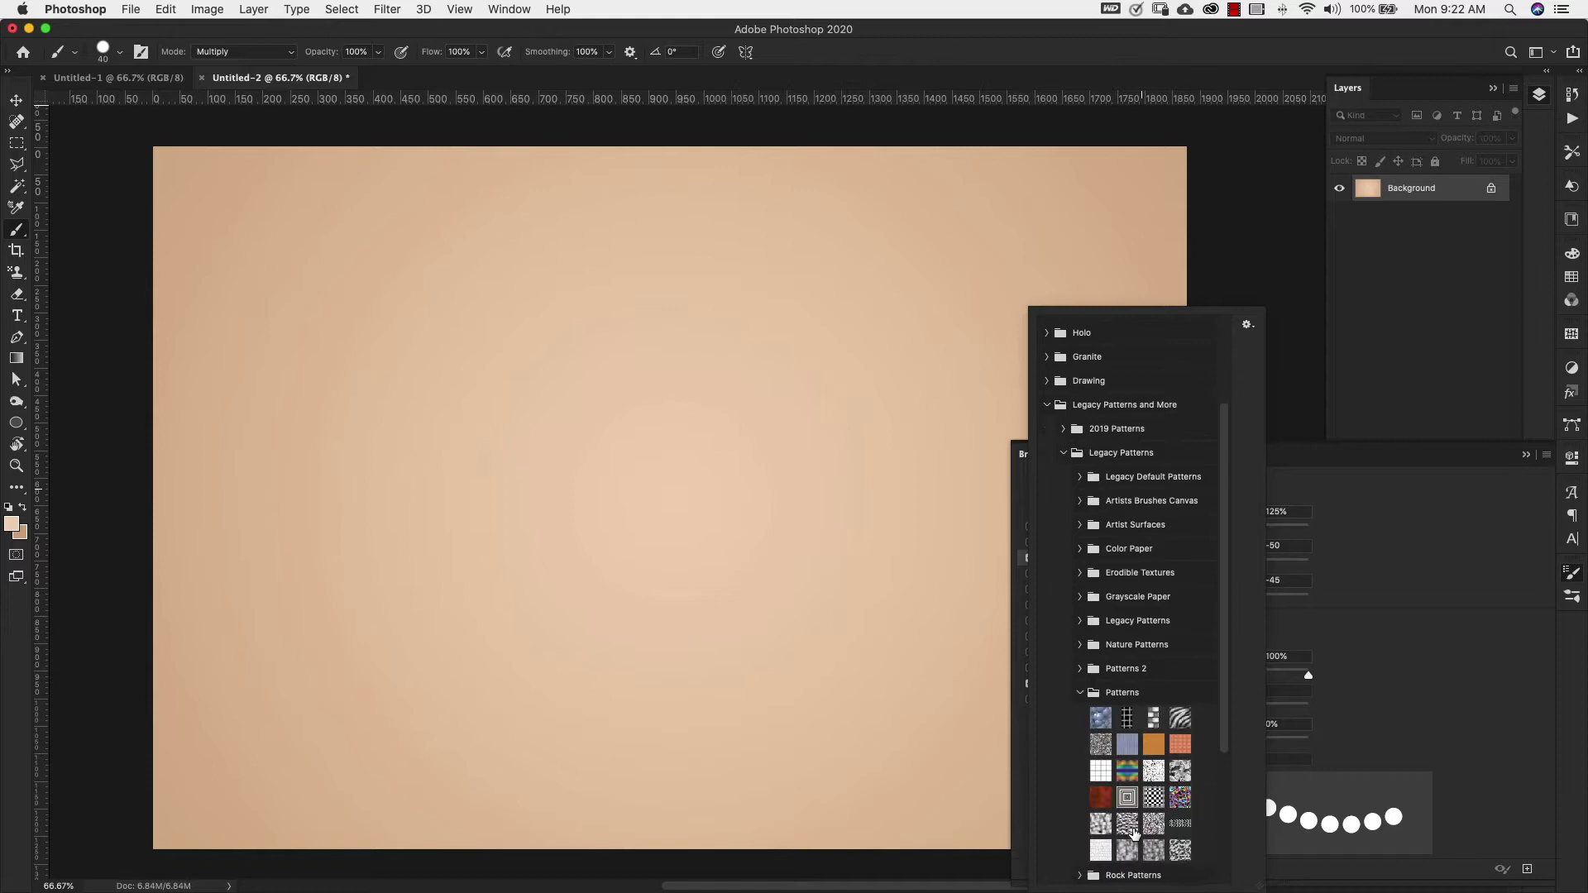
click(1180, 720)
- Check the pattern options, open the Patterns panel, then collapse it back into the dock
click(1248, 325)
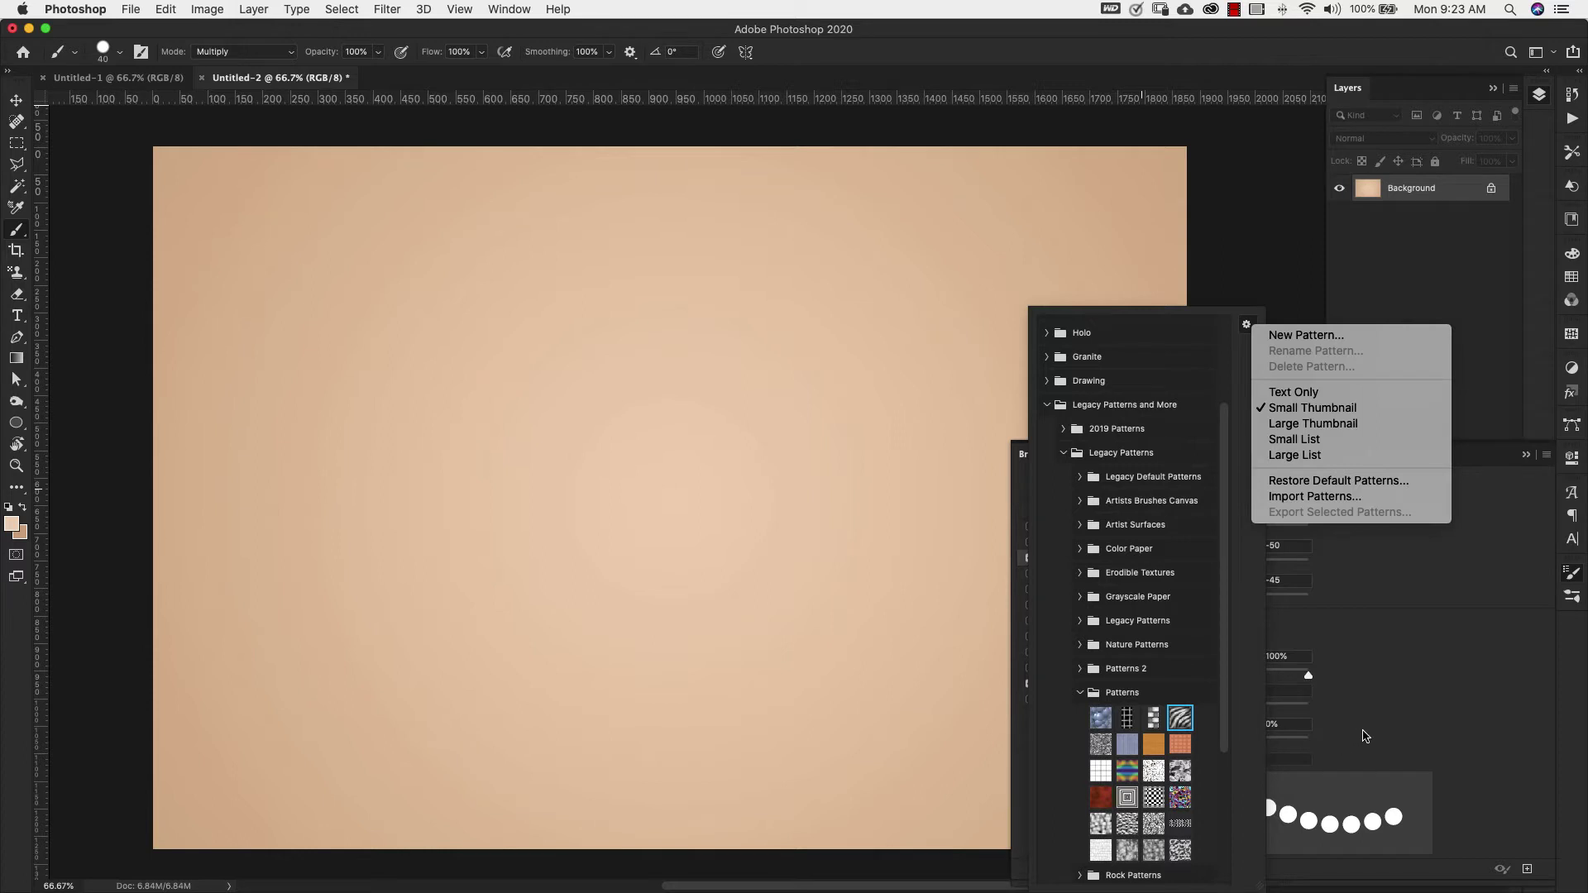
click(1232, 287)
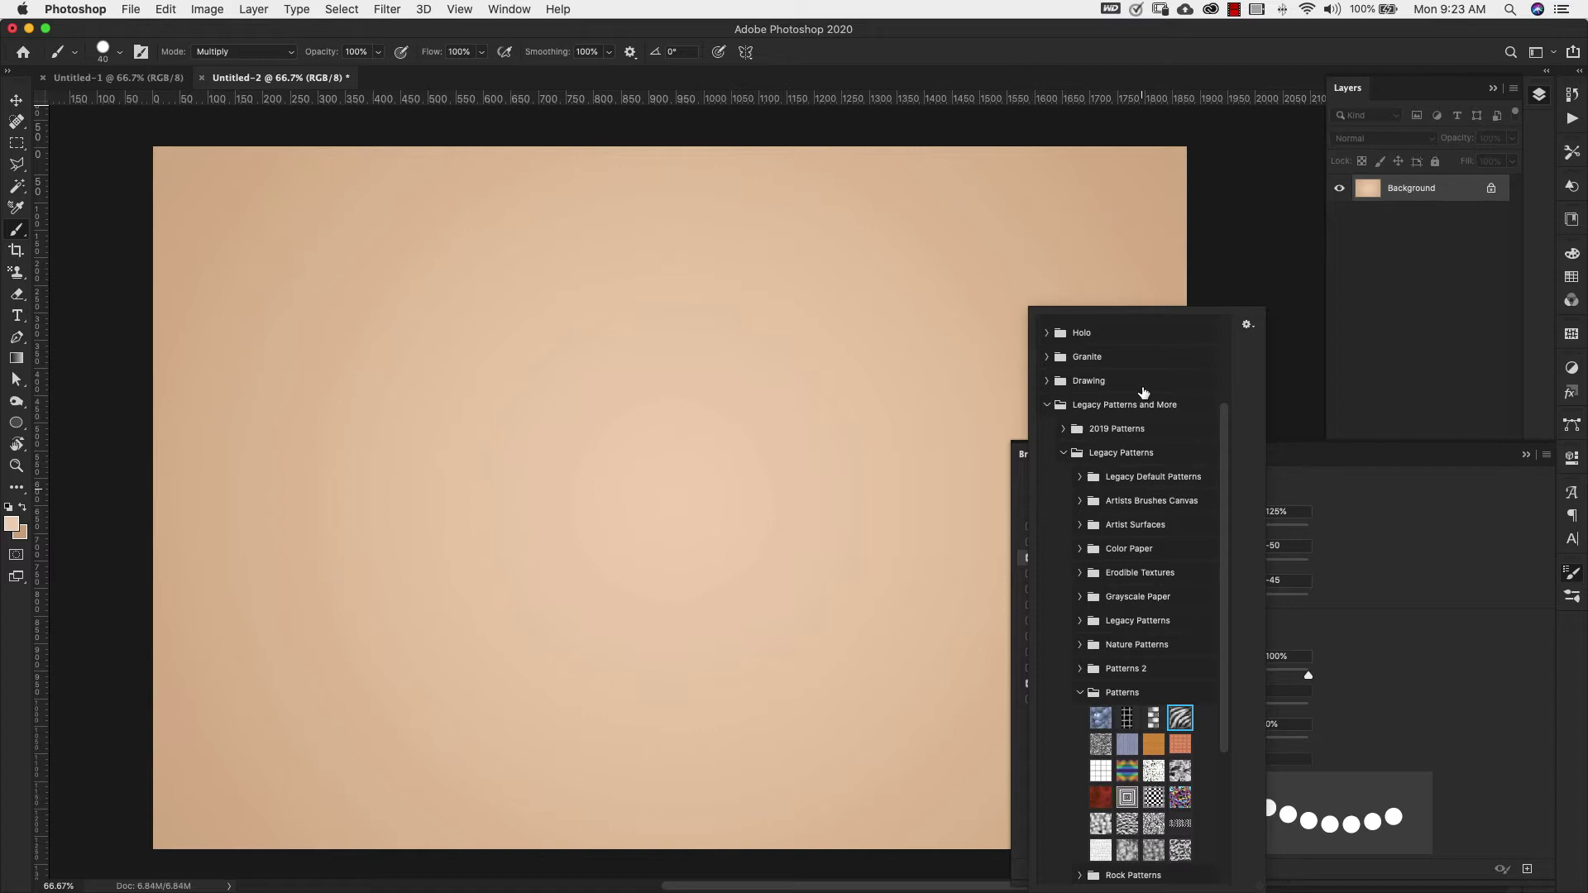
click(509, 9)
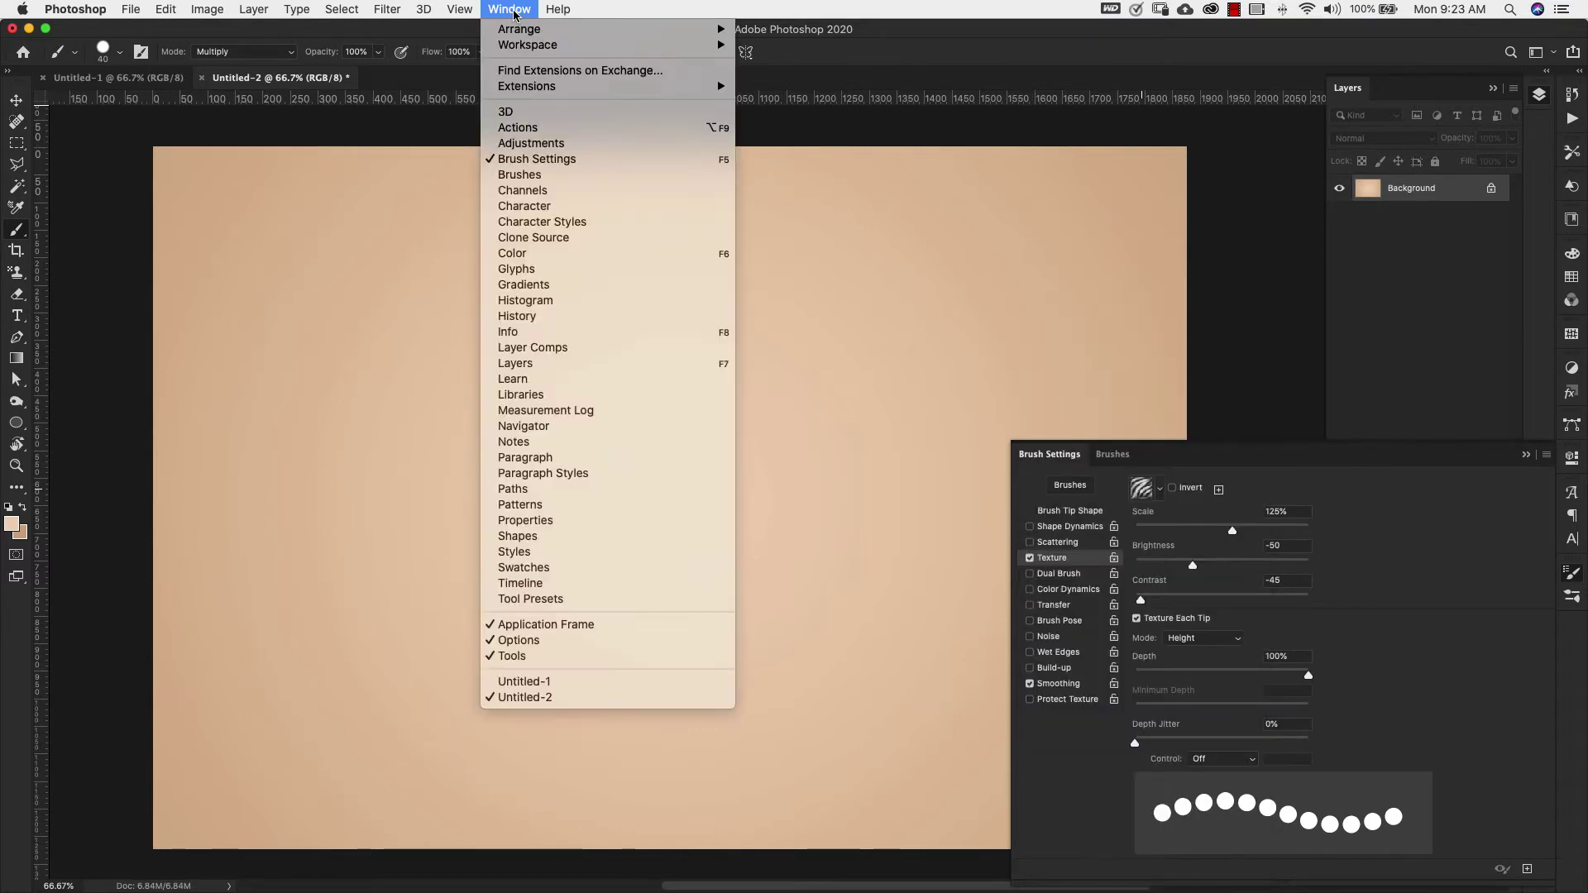
click(555, 505)
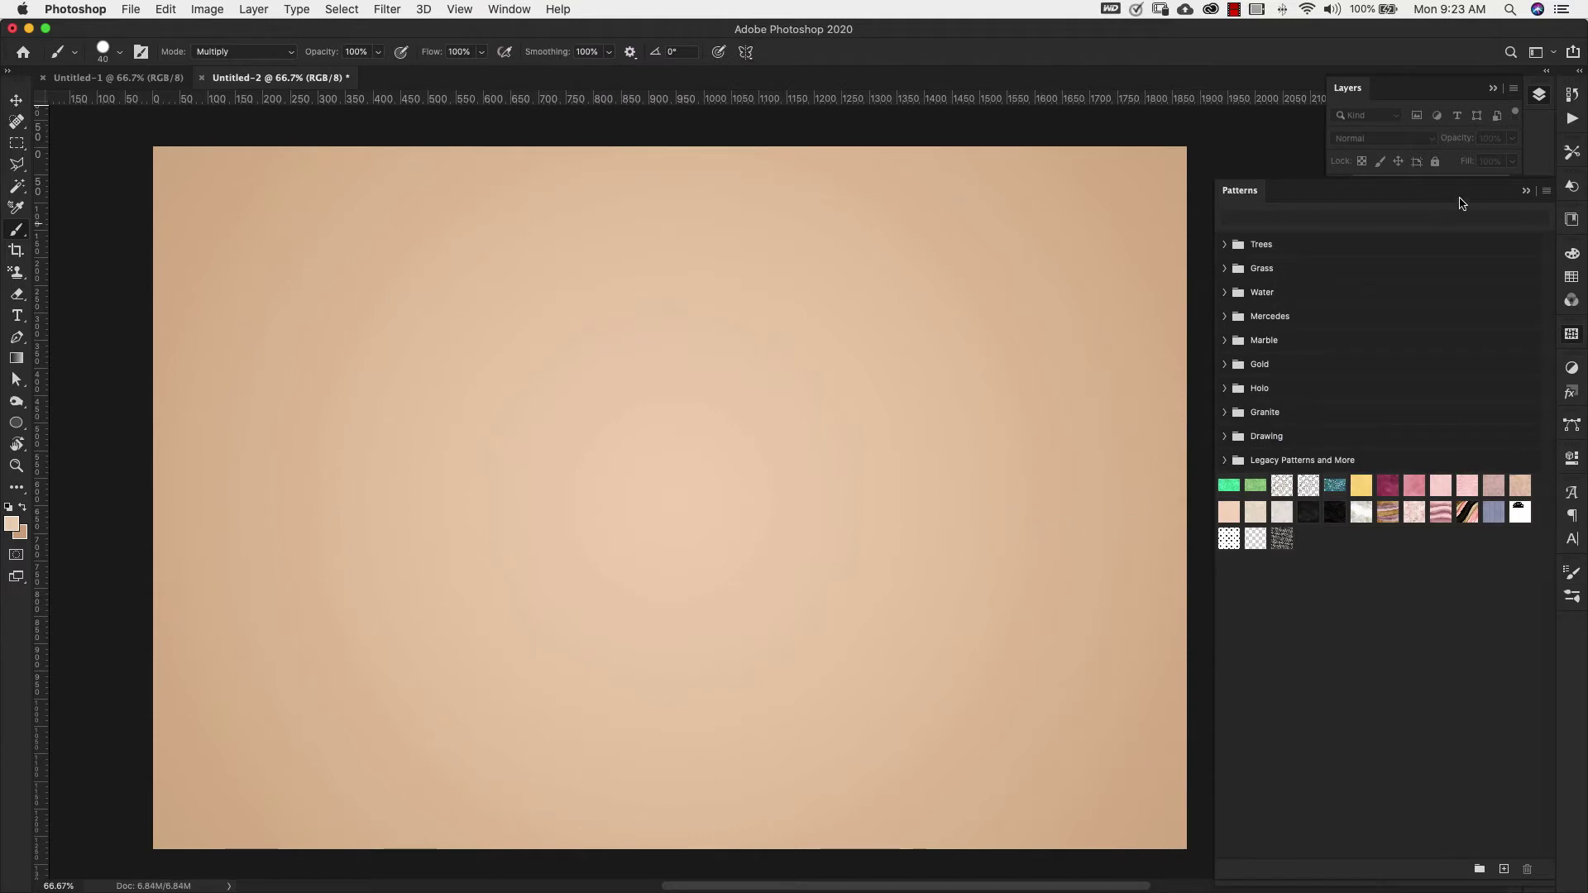
click(1546, 191)
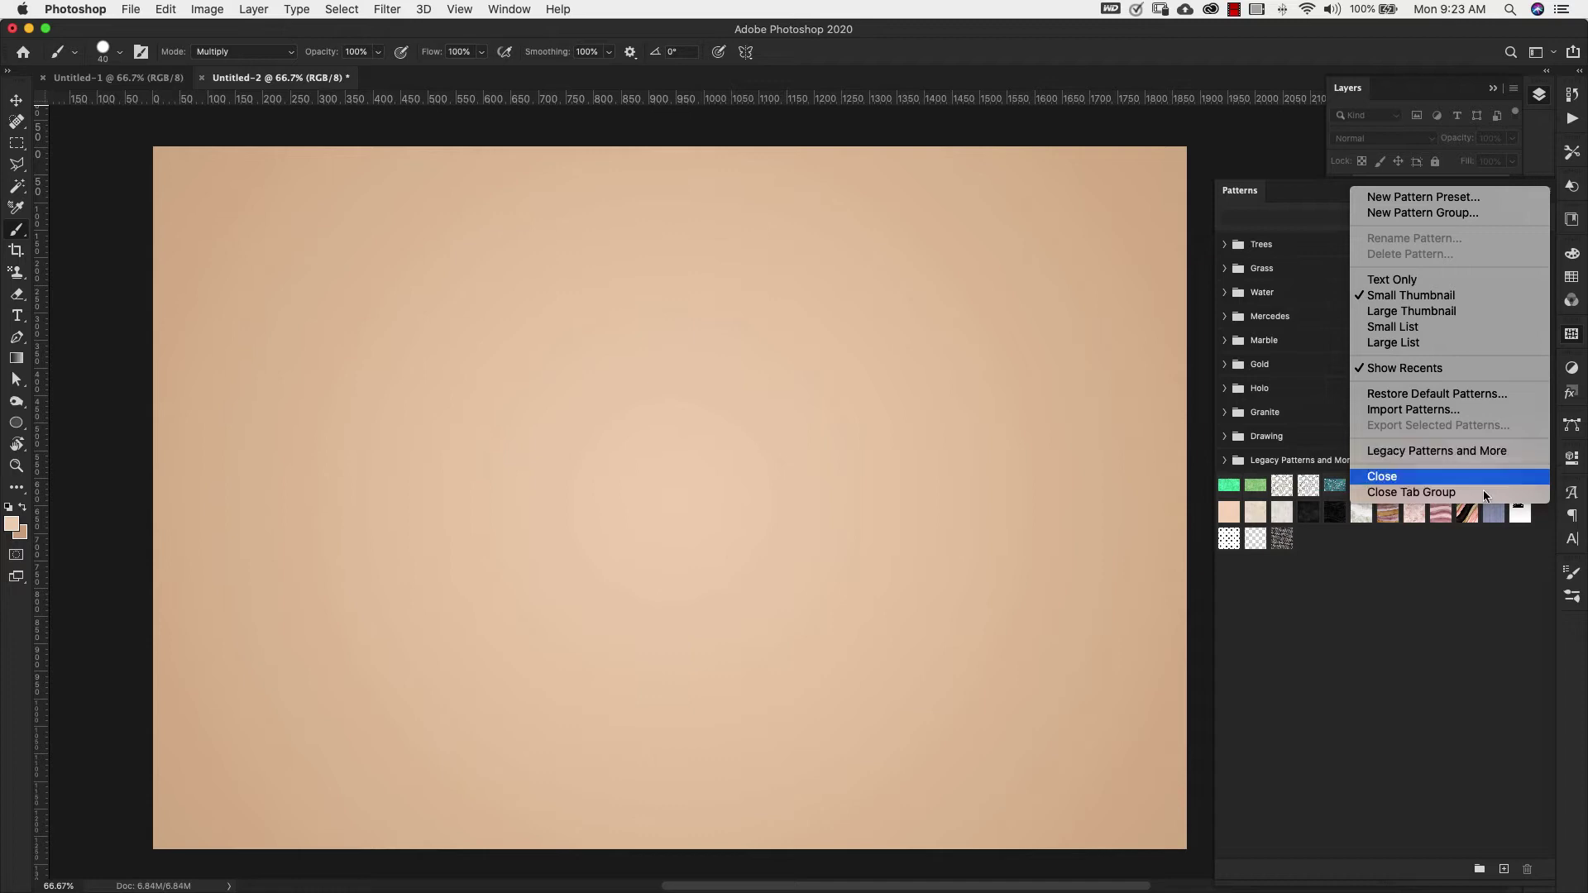
key(Escape)
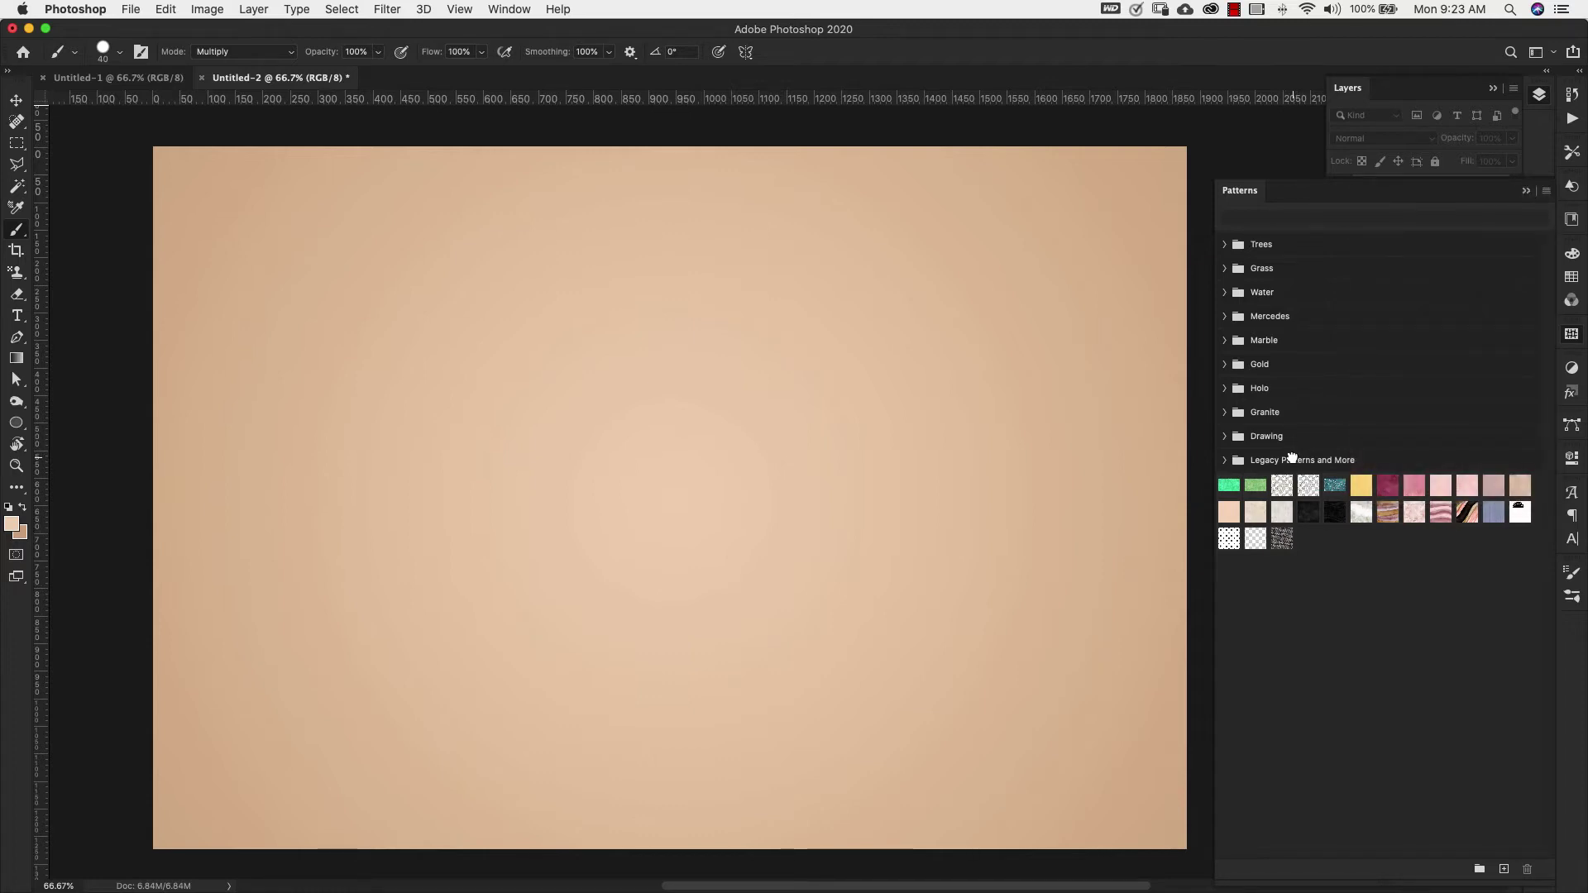
click(1453, 167)
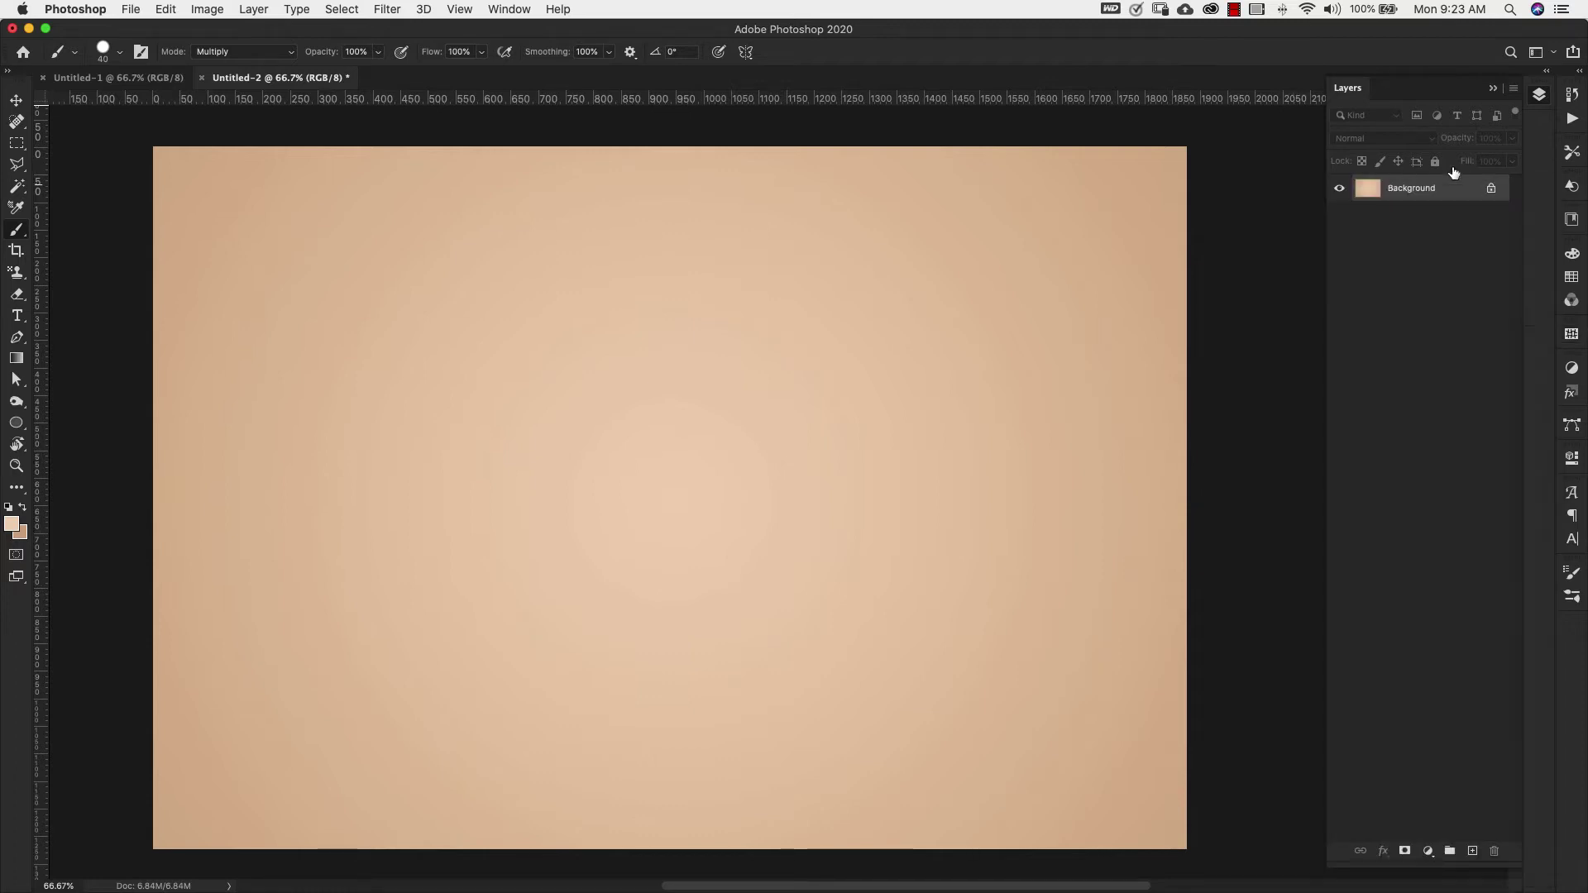
- Set the brush texture to Subtract mode at 60% depth and turn on Smoothing
click(1571, 579)
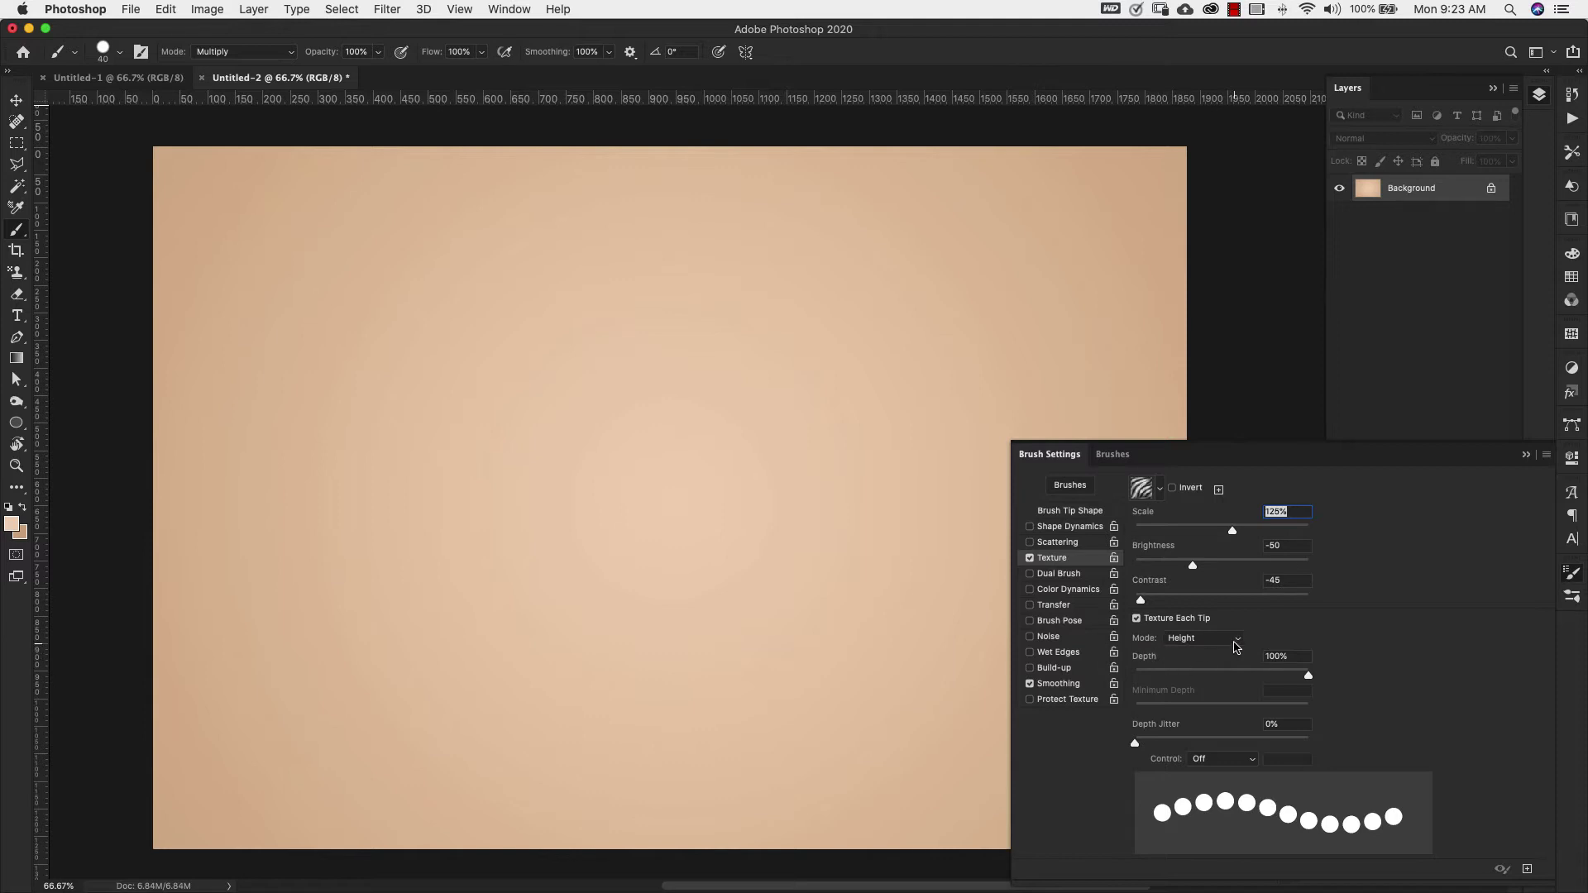
click(1205, 643)
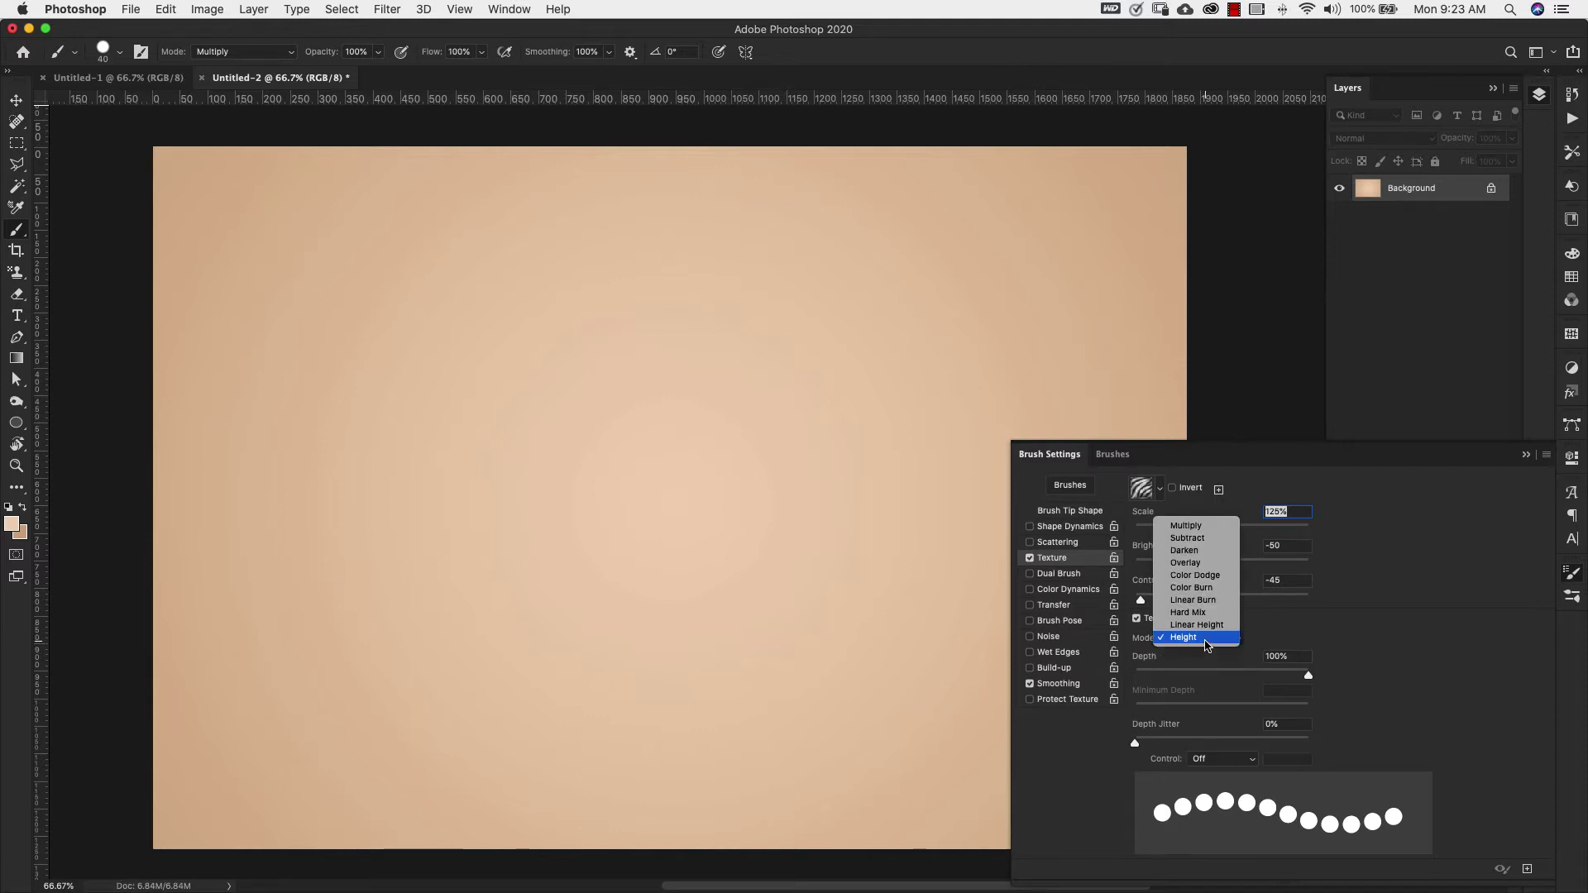
click(1185, 537)
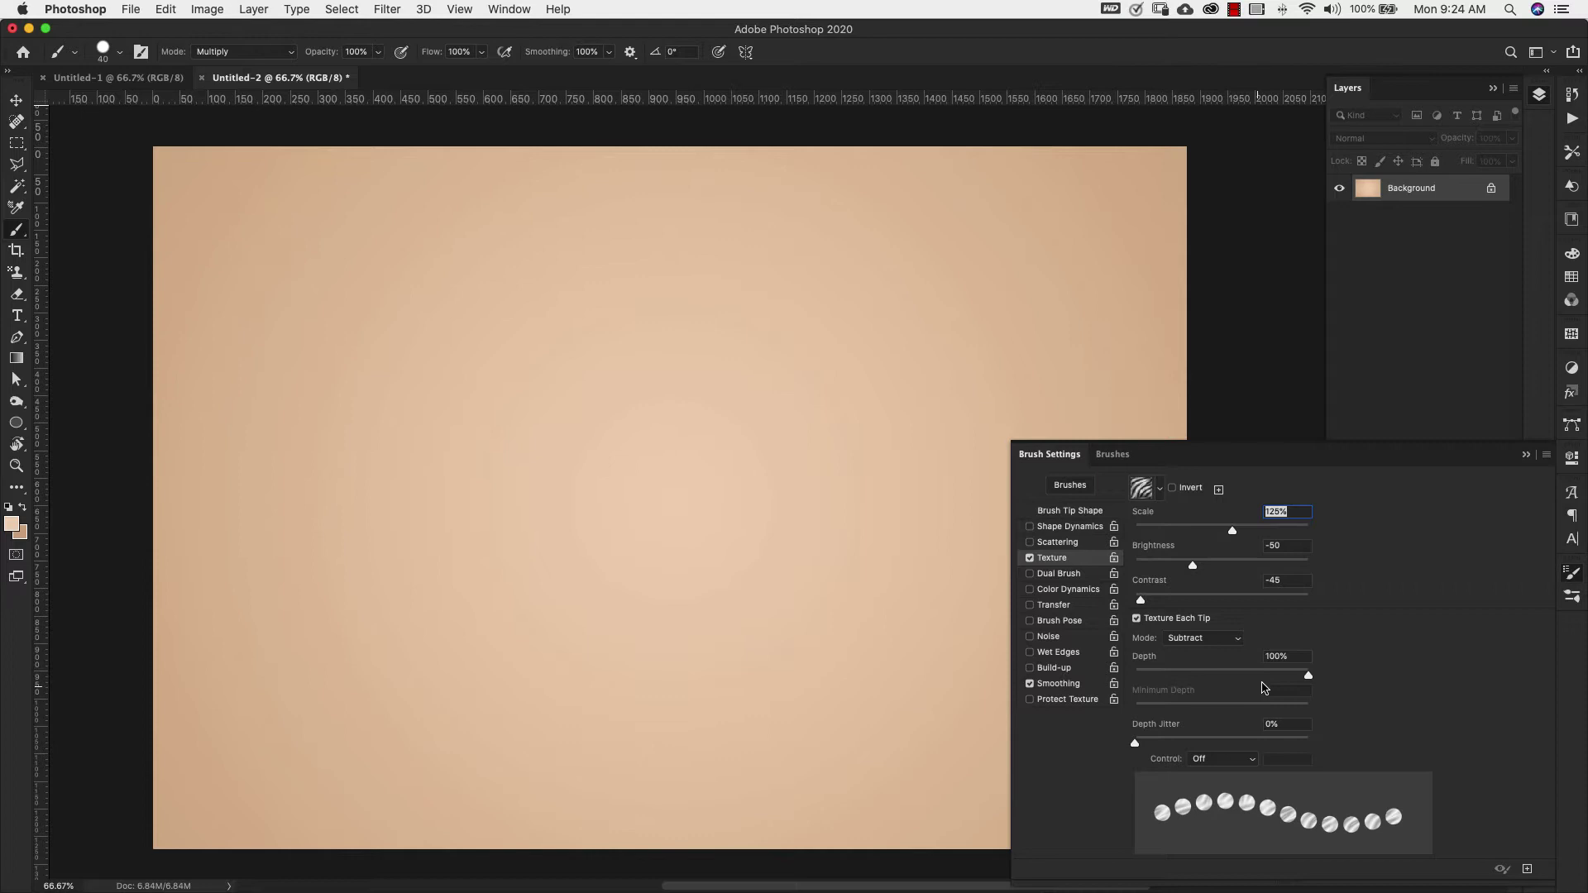
click(1289, 656)
text(60)
key(Return)
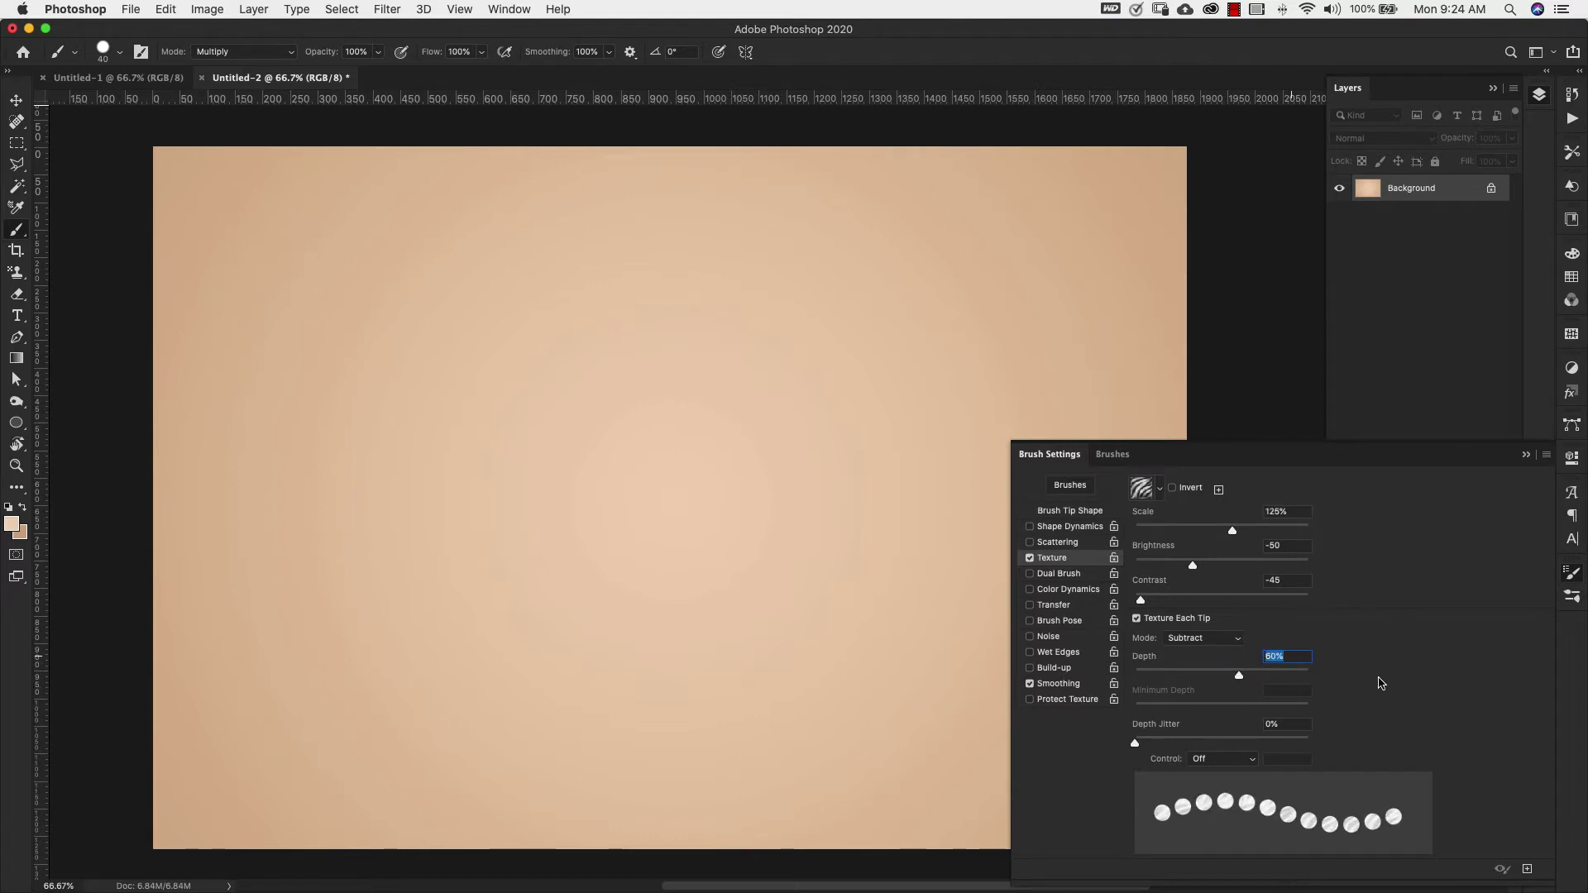
click(1031, 683)
click(1546, 455)
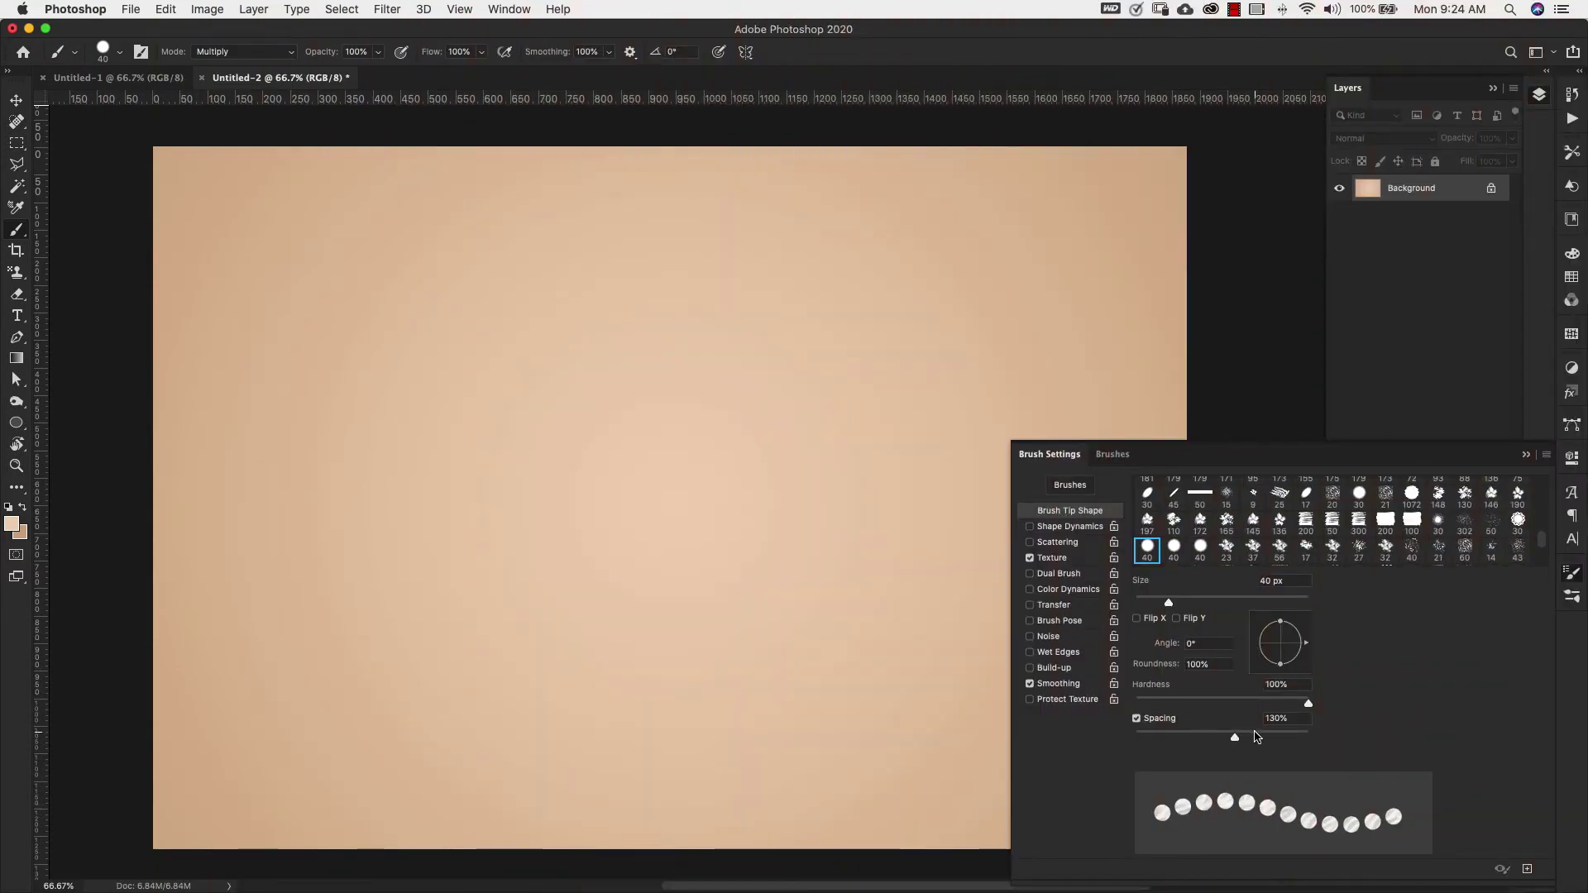
- Enter 100% as the round tip's Spacing, then show the Brushes preset list
drag(1235, 738, 1220, 739)
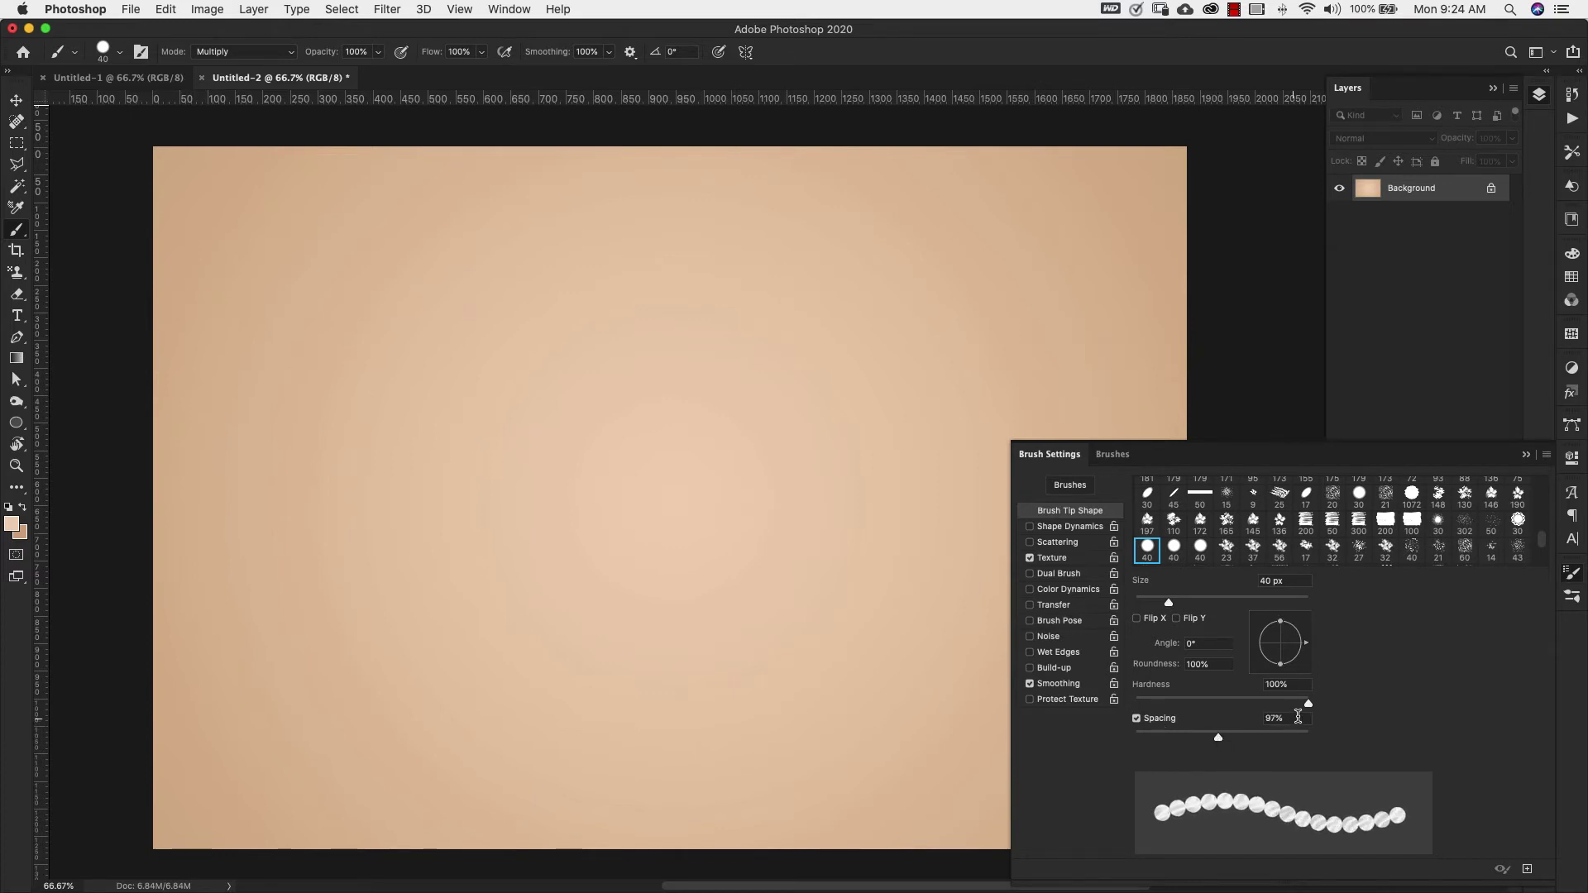
click(1263, 720)
text(100)
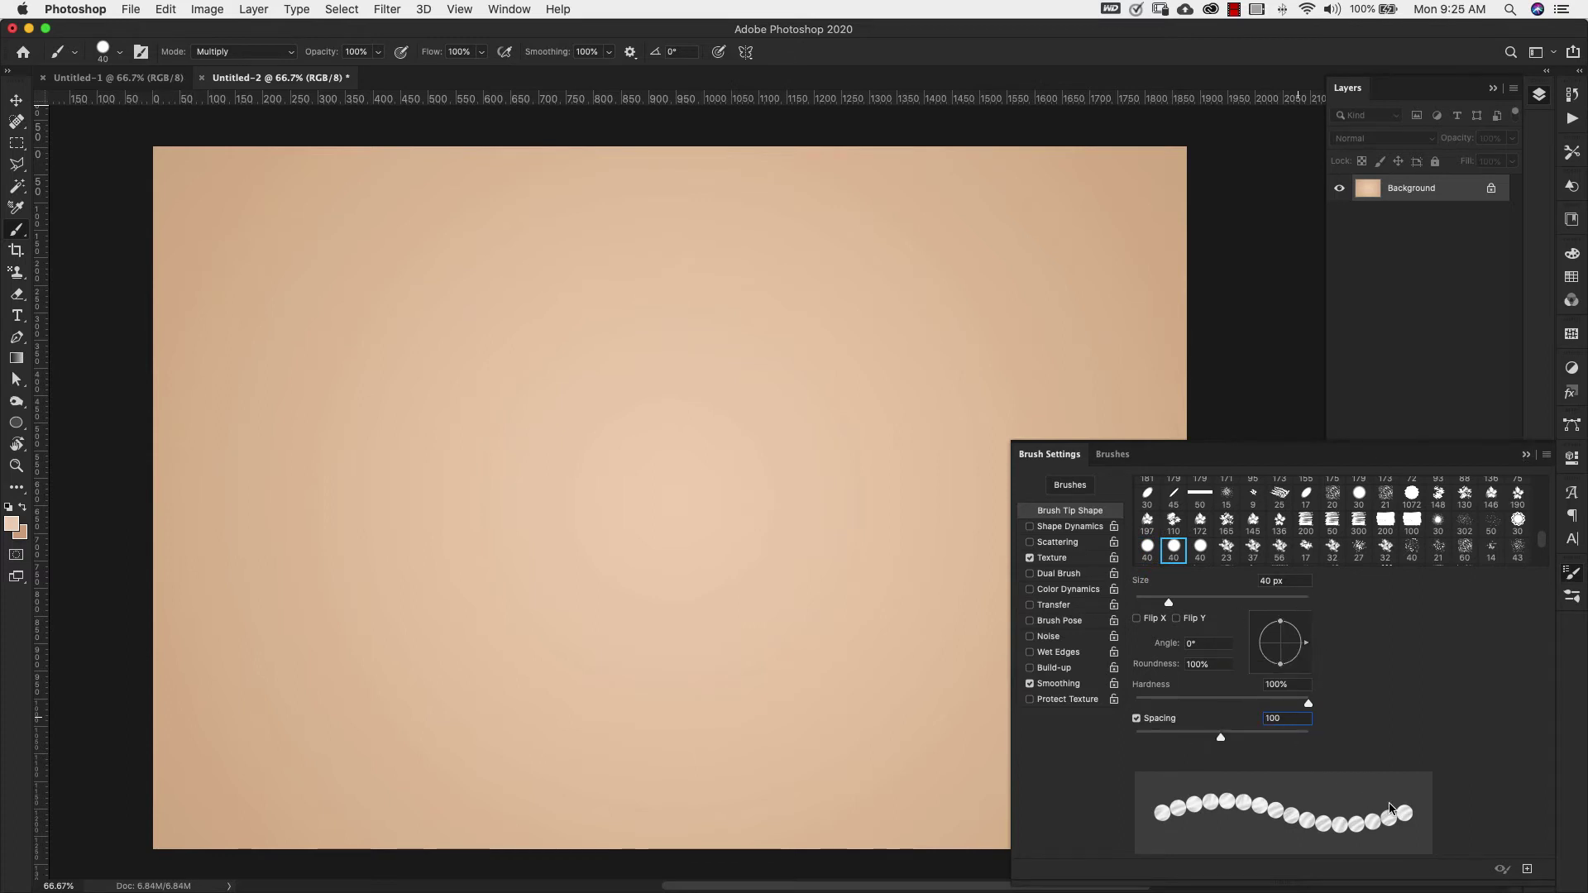
click(1576, 601)
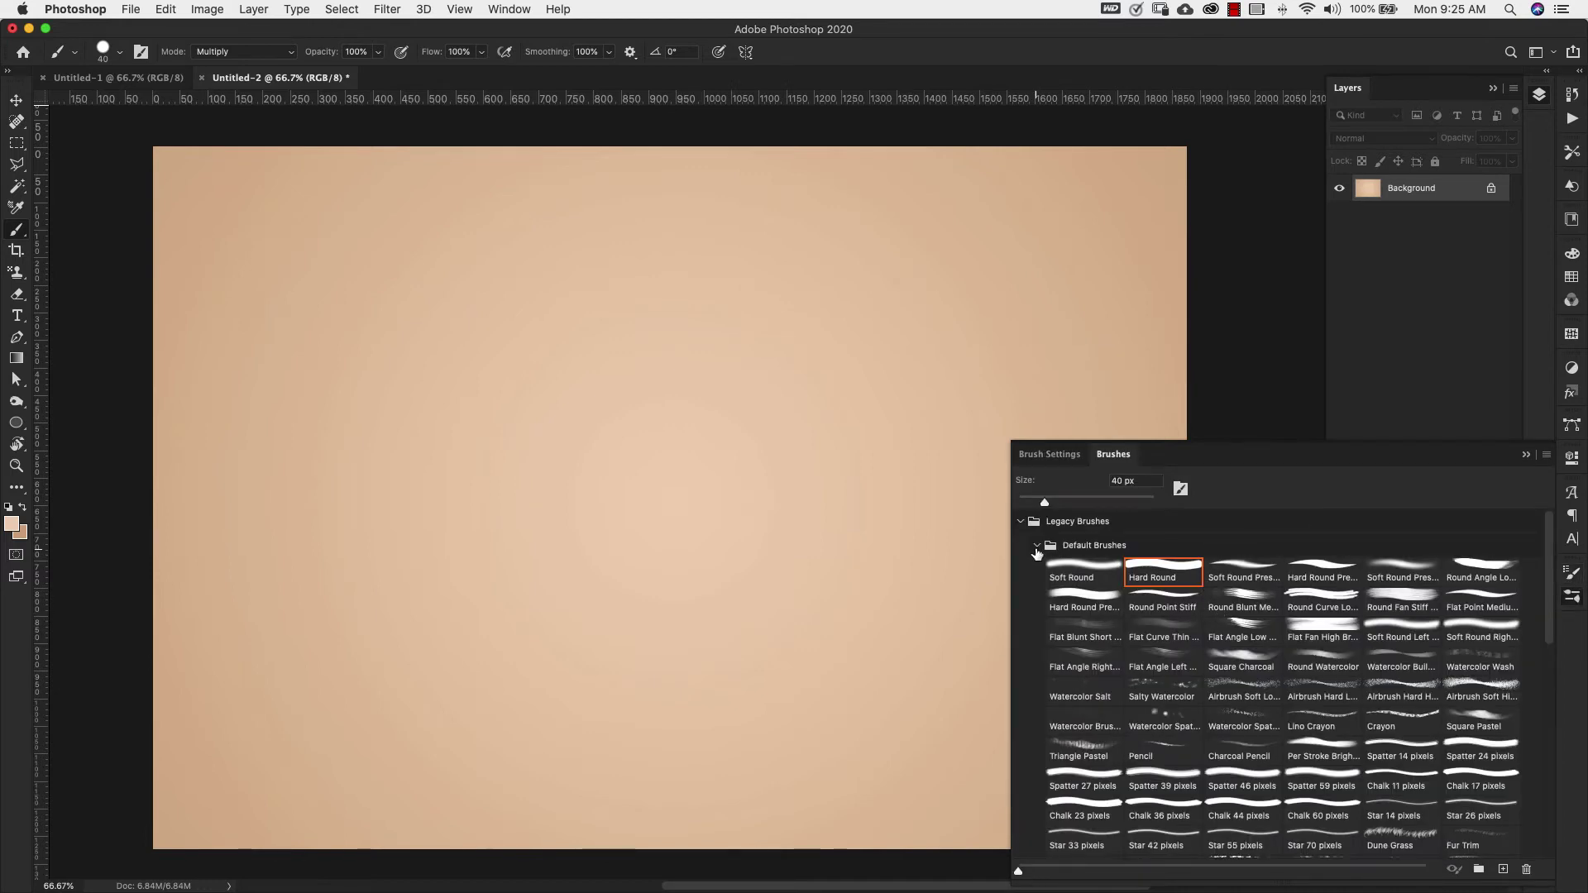
- Collapse Legacy Brushes and select the Pearl Scatter brush from Lace and Pearls
click(1021, 521)
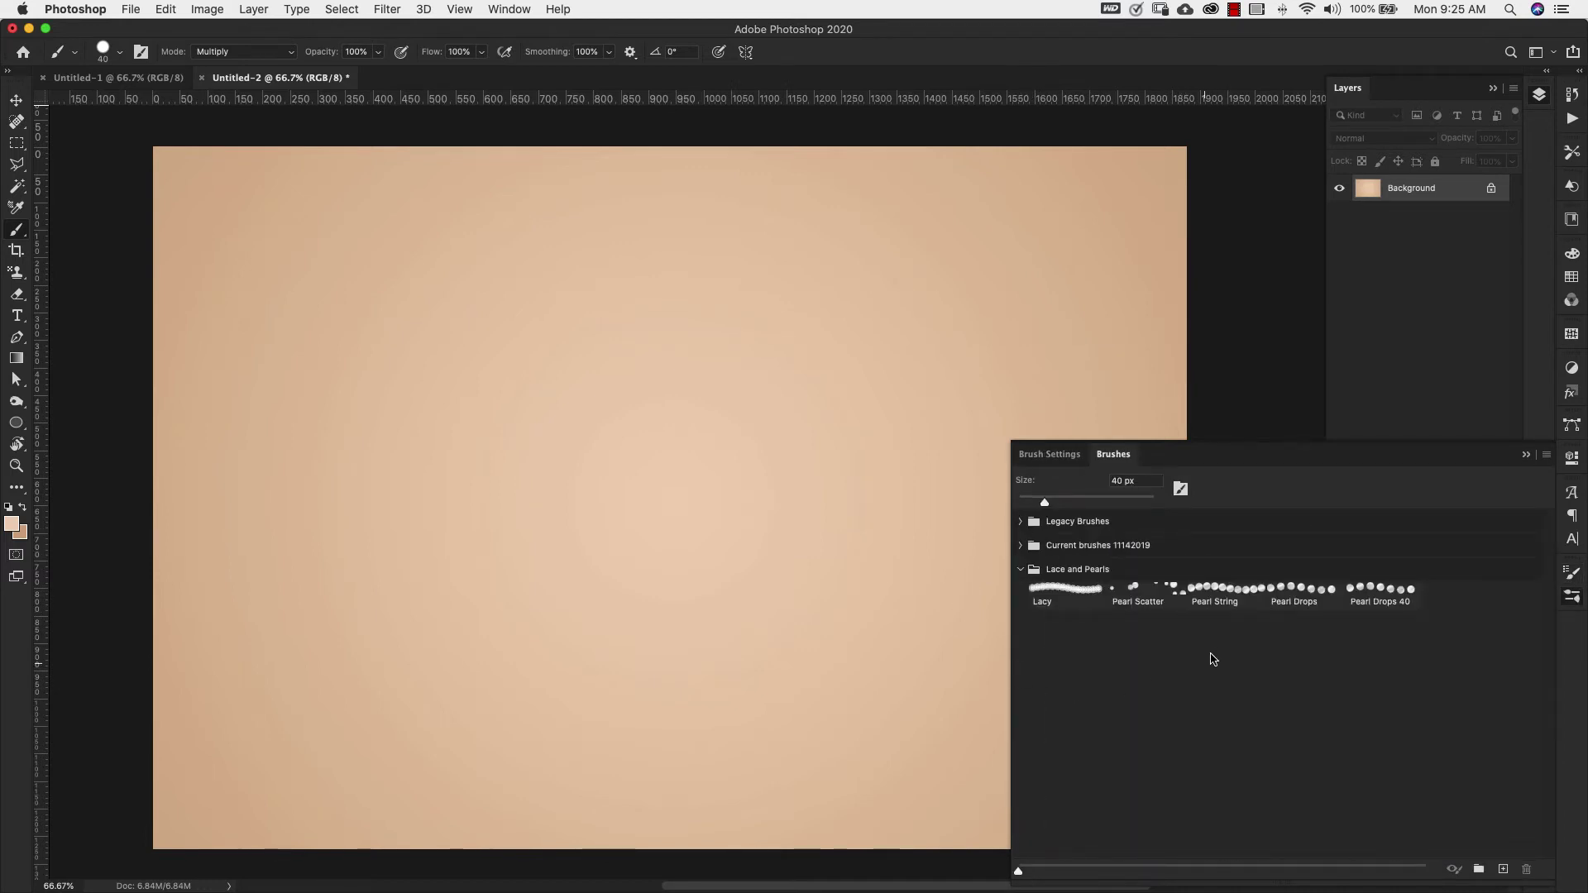
click(1131, 598)
click(1048, 454)
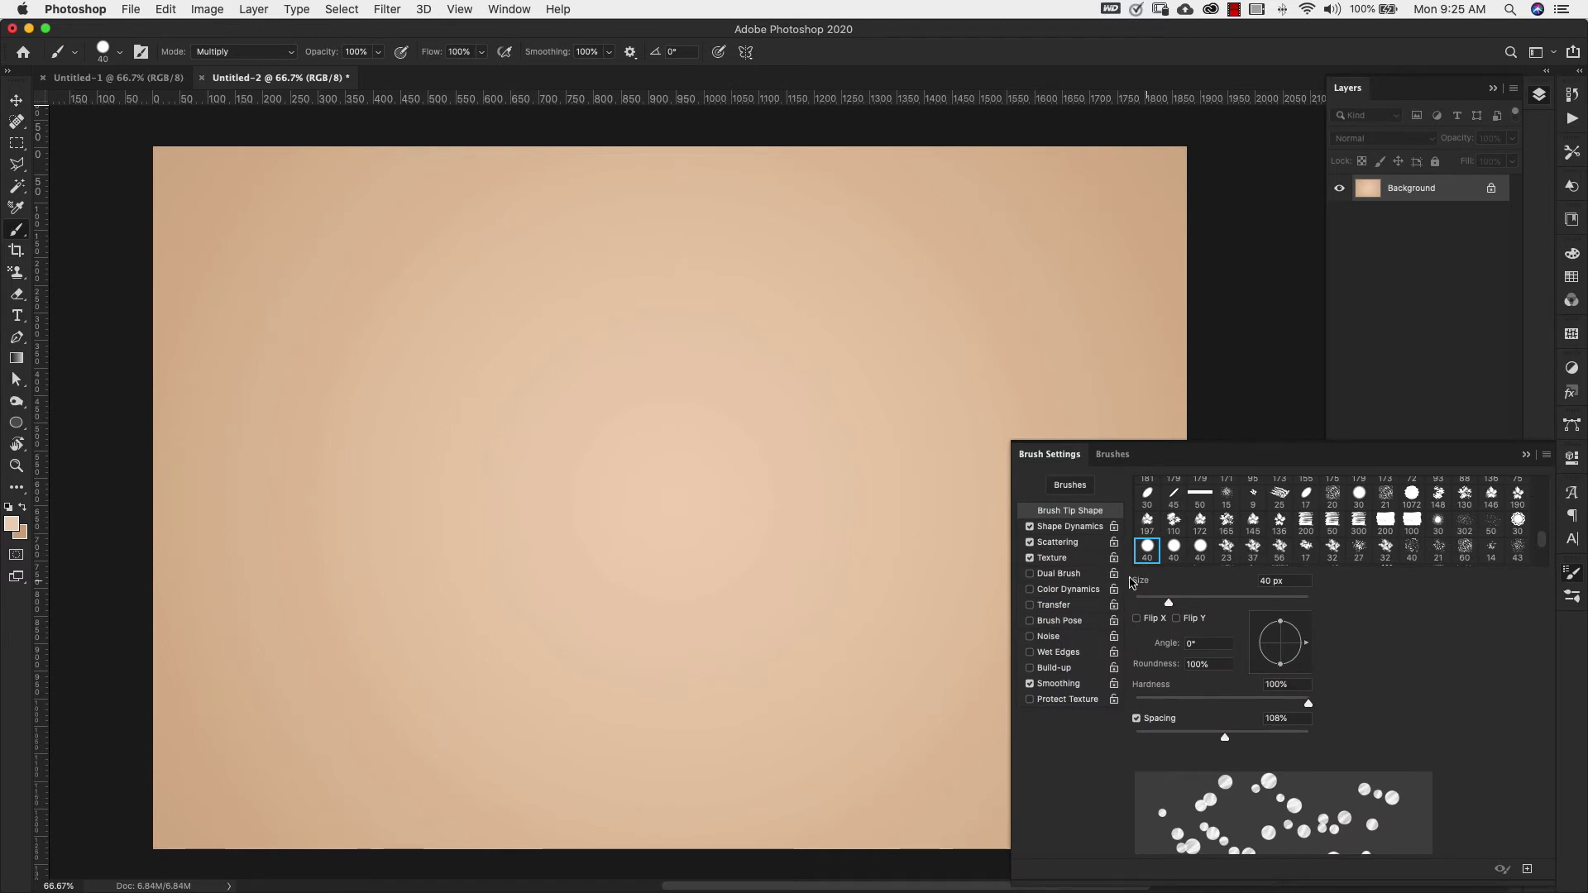
- Review Pearl Scatter's Shape Dynamics (Angle Jitter 0%), Scattering and Texture settings
click(1082, 528)
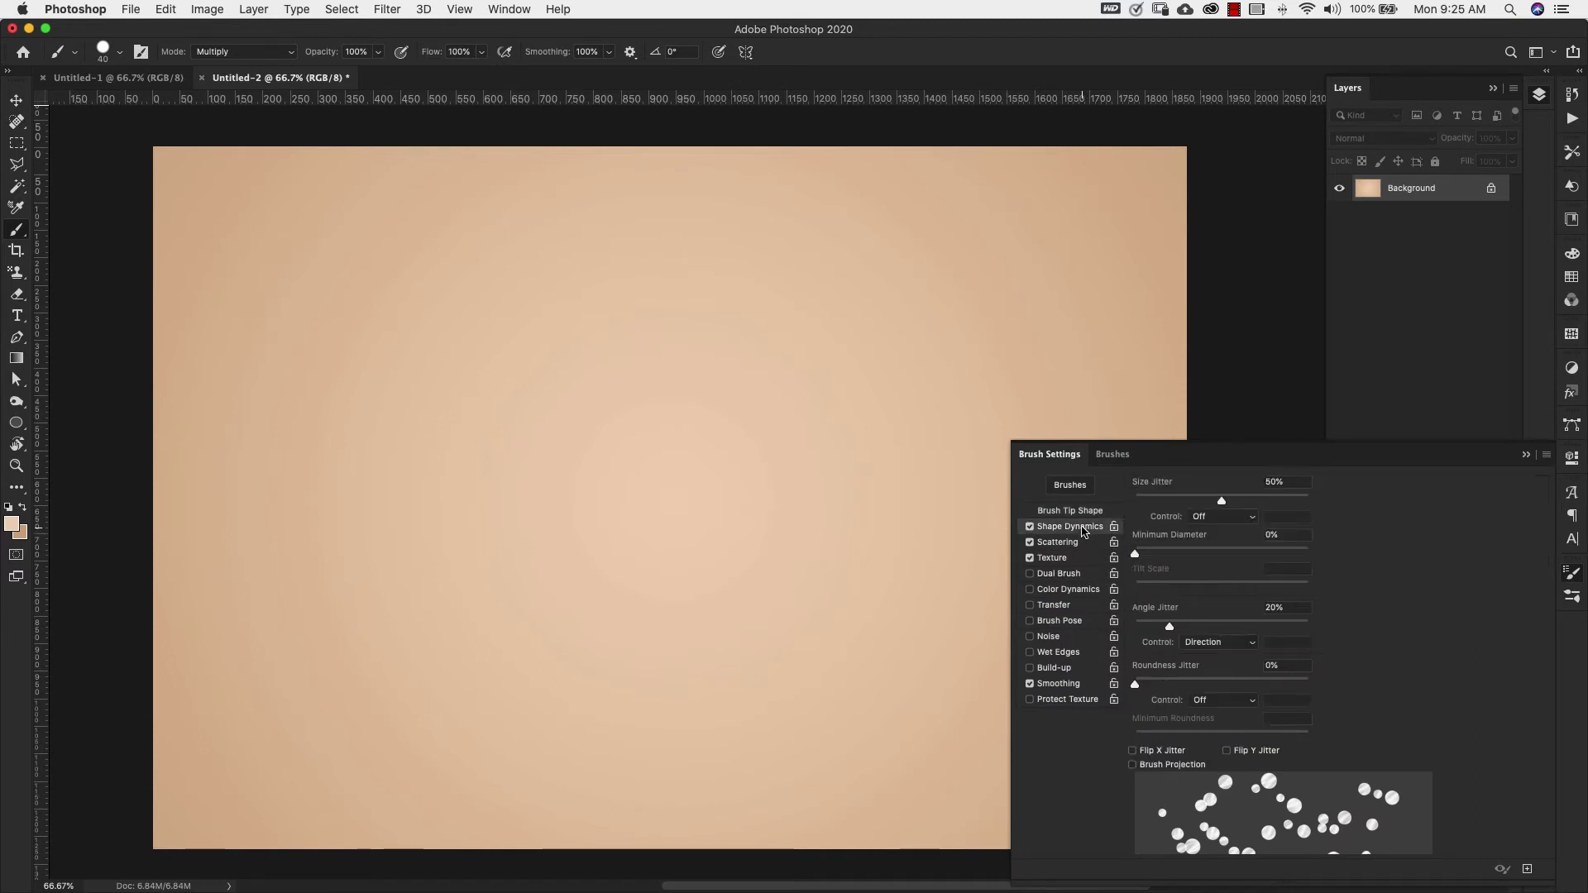
click(1030, 513)
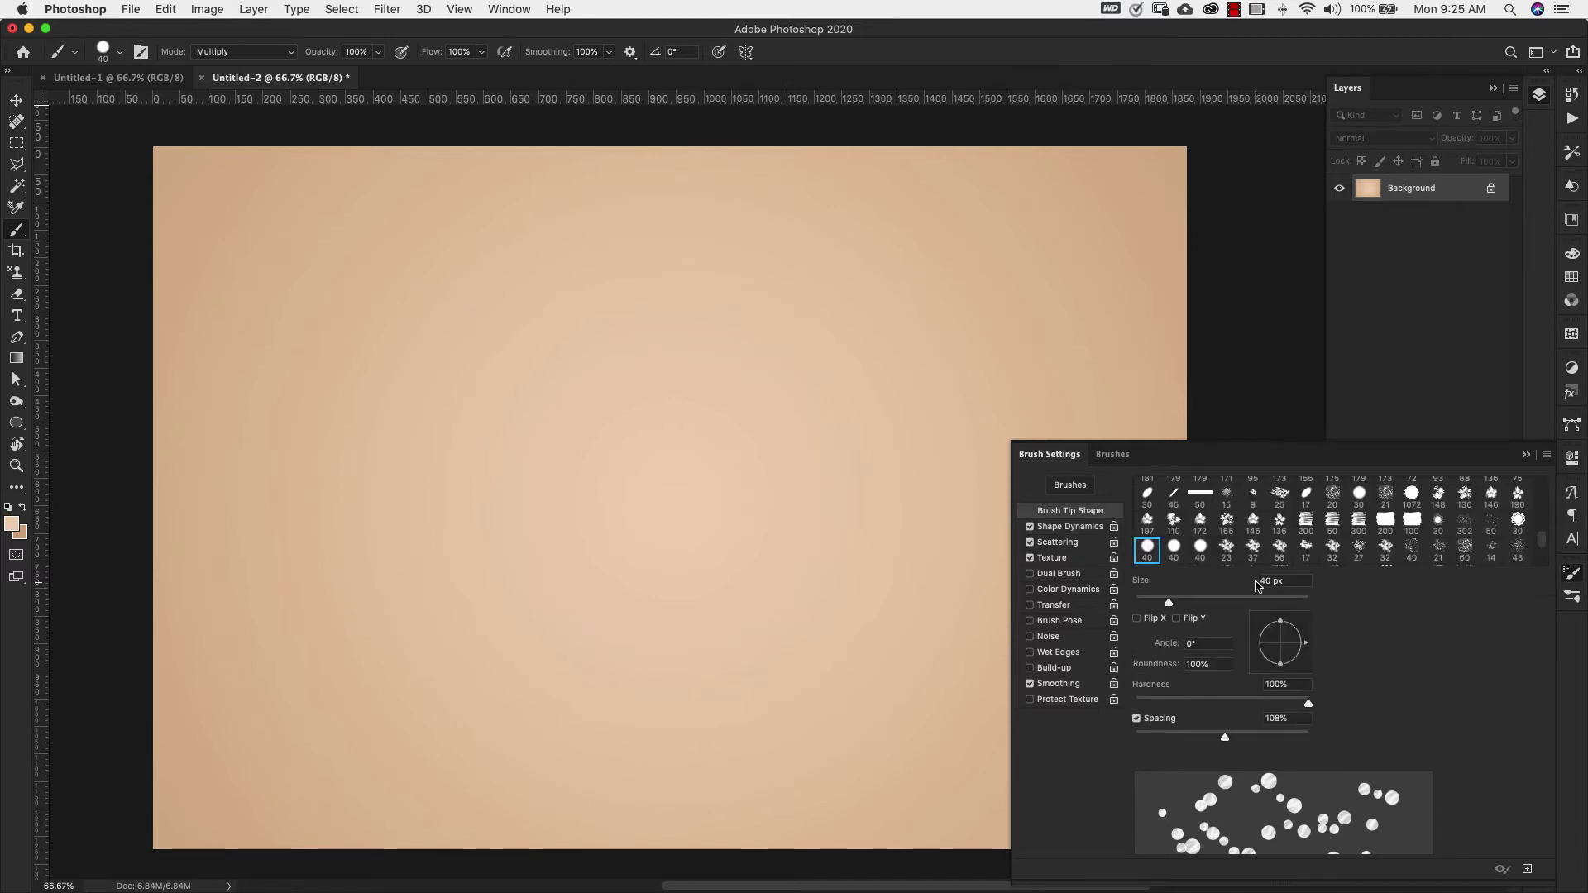
click(1059, 527)
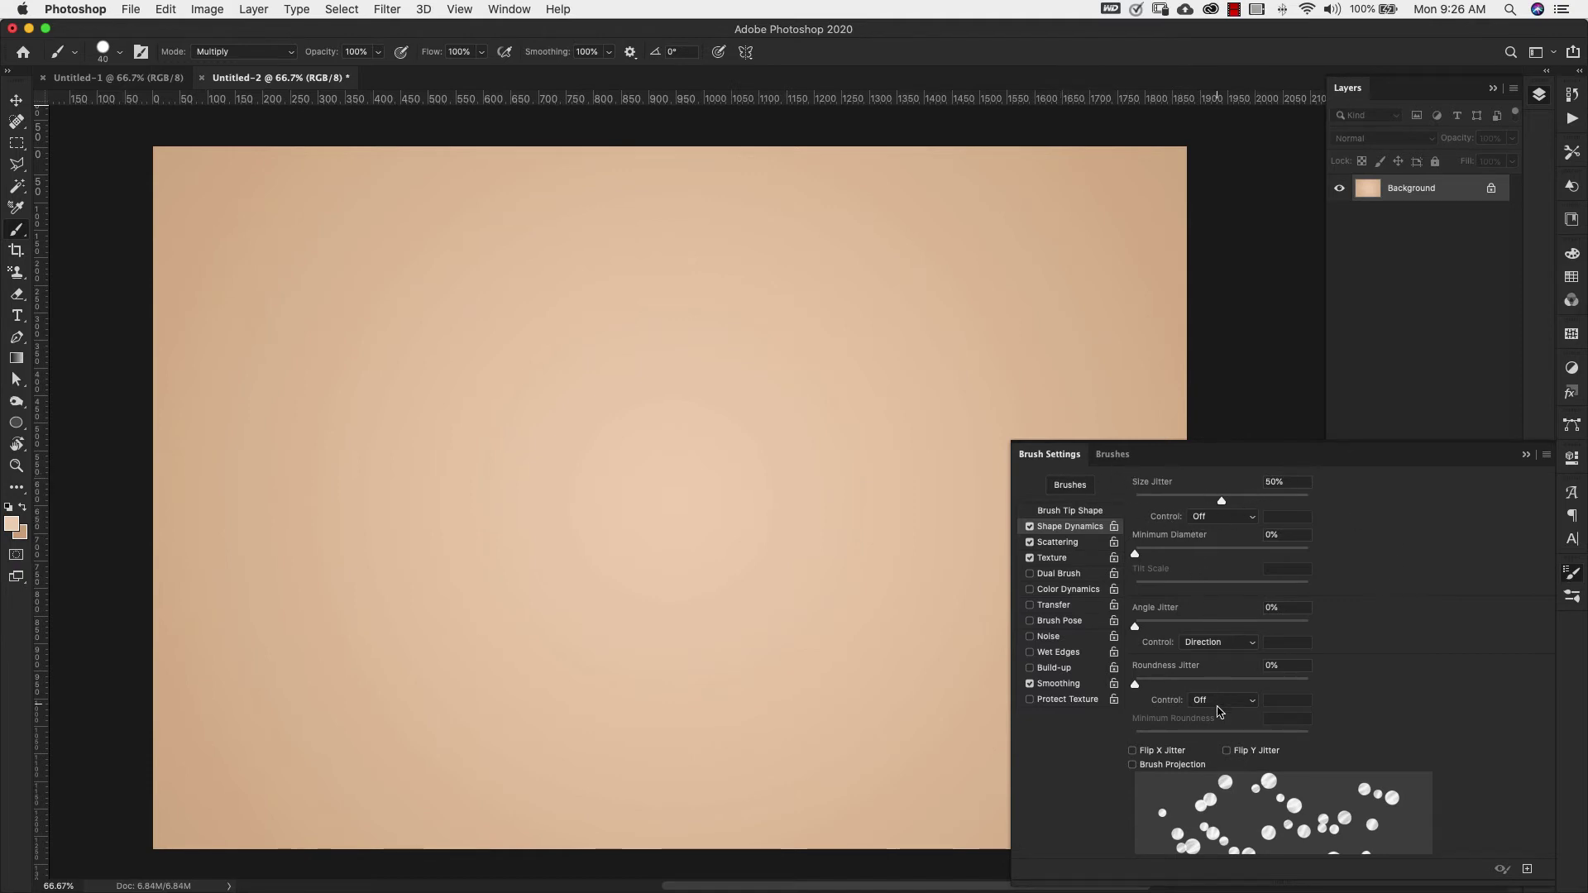
click(1072, 546)
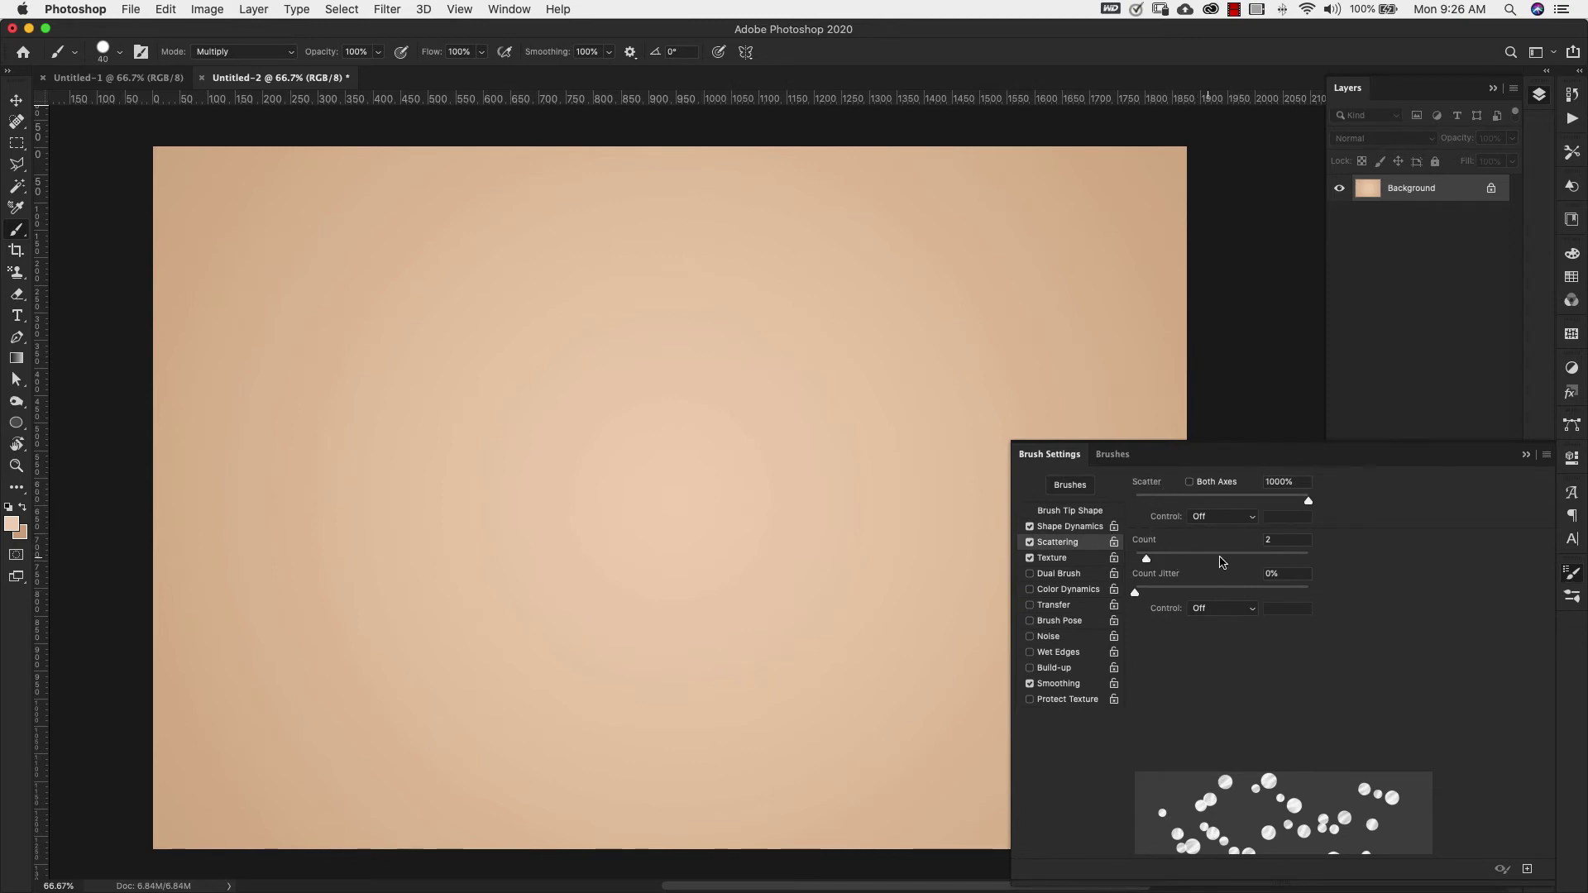
click(1056, 560)
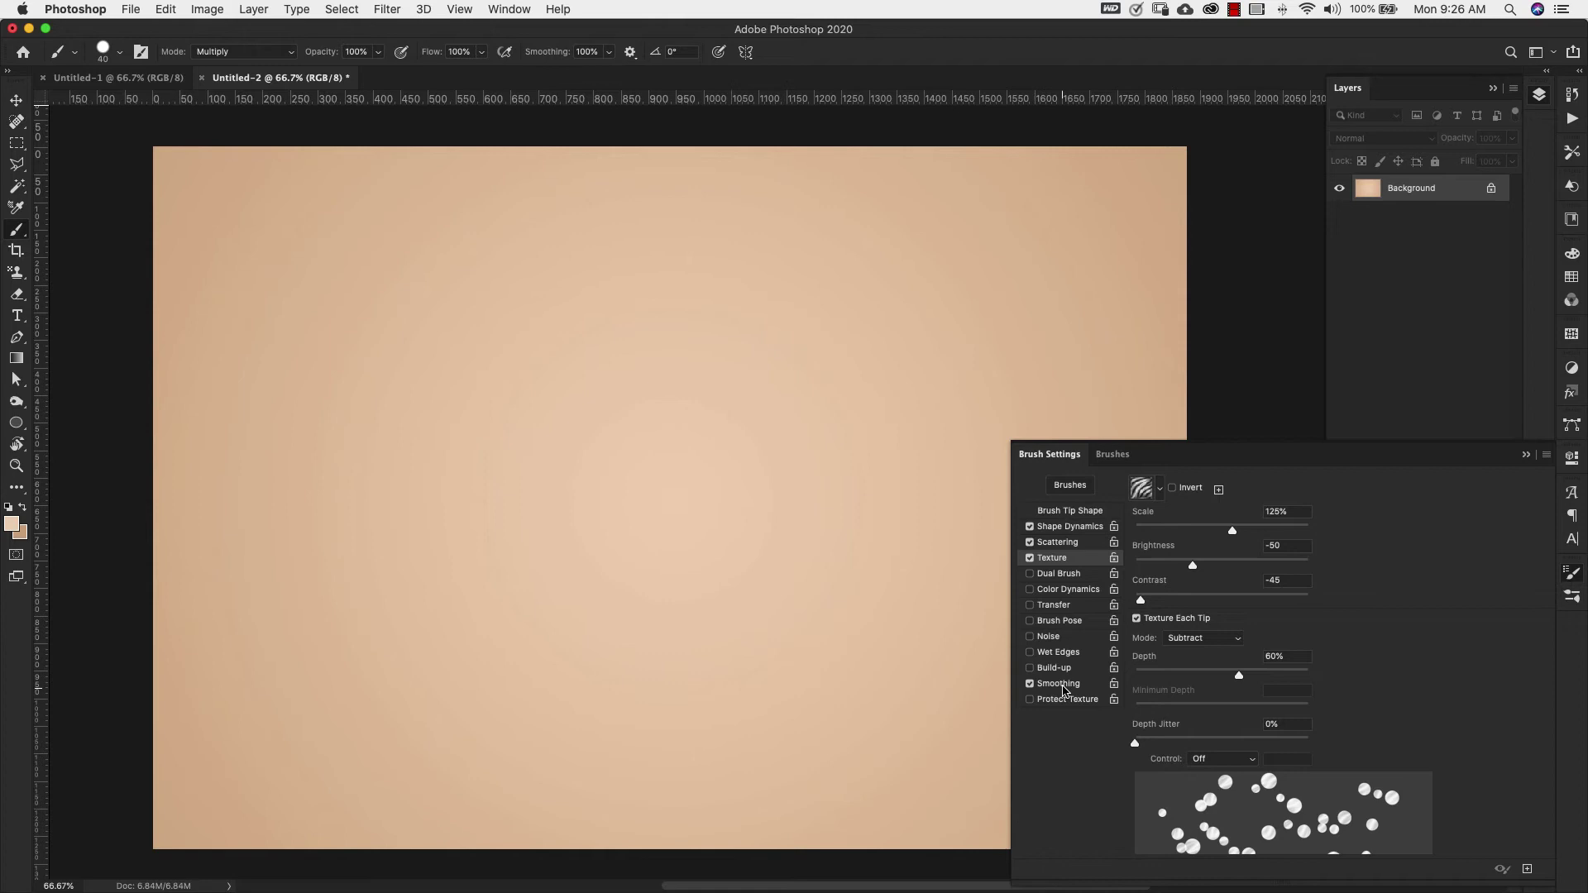
click(1546, 454)
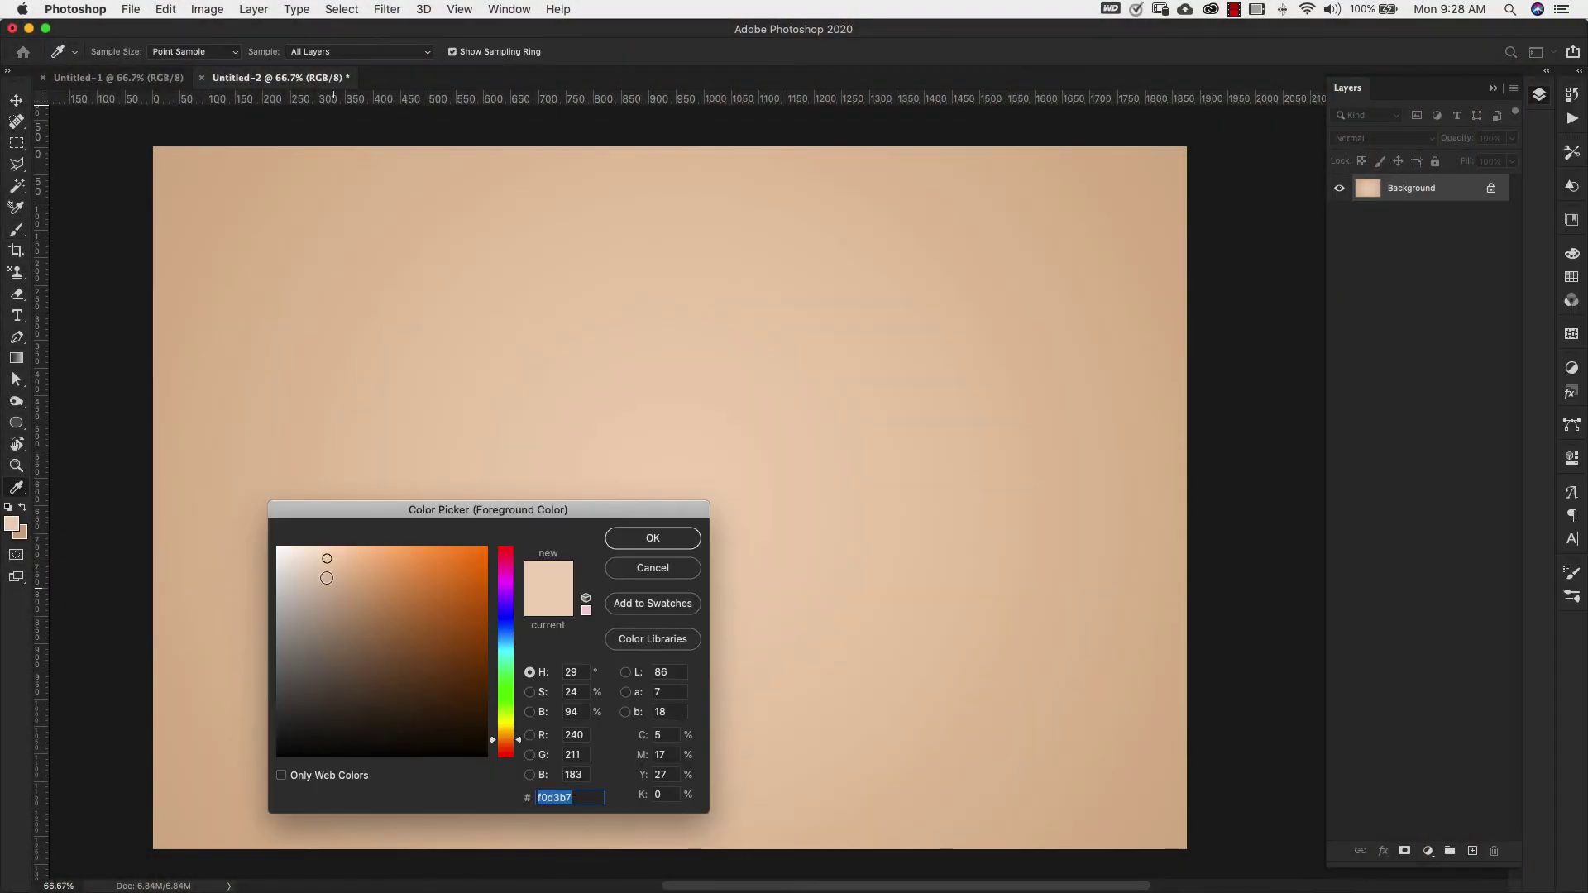
- Set the foreground to fffbf3, add Layer 1, and brush scattered pearls across the centre
text(fffbf3)
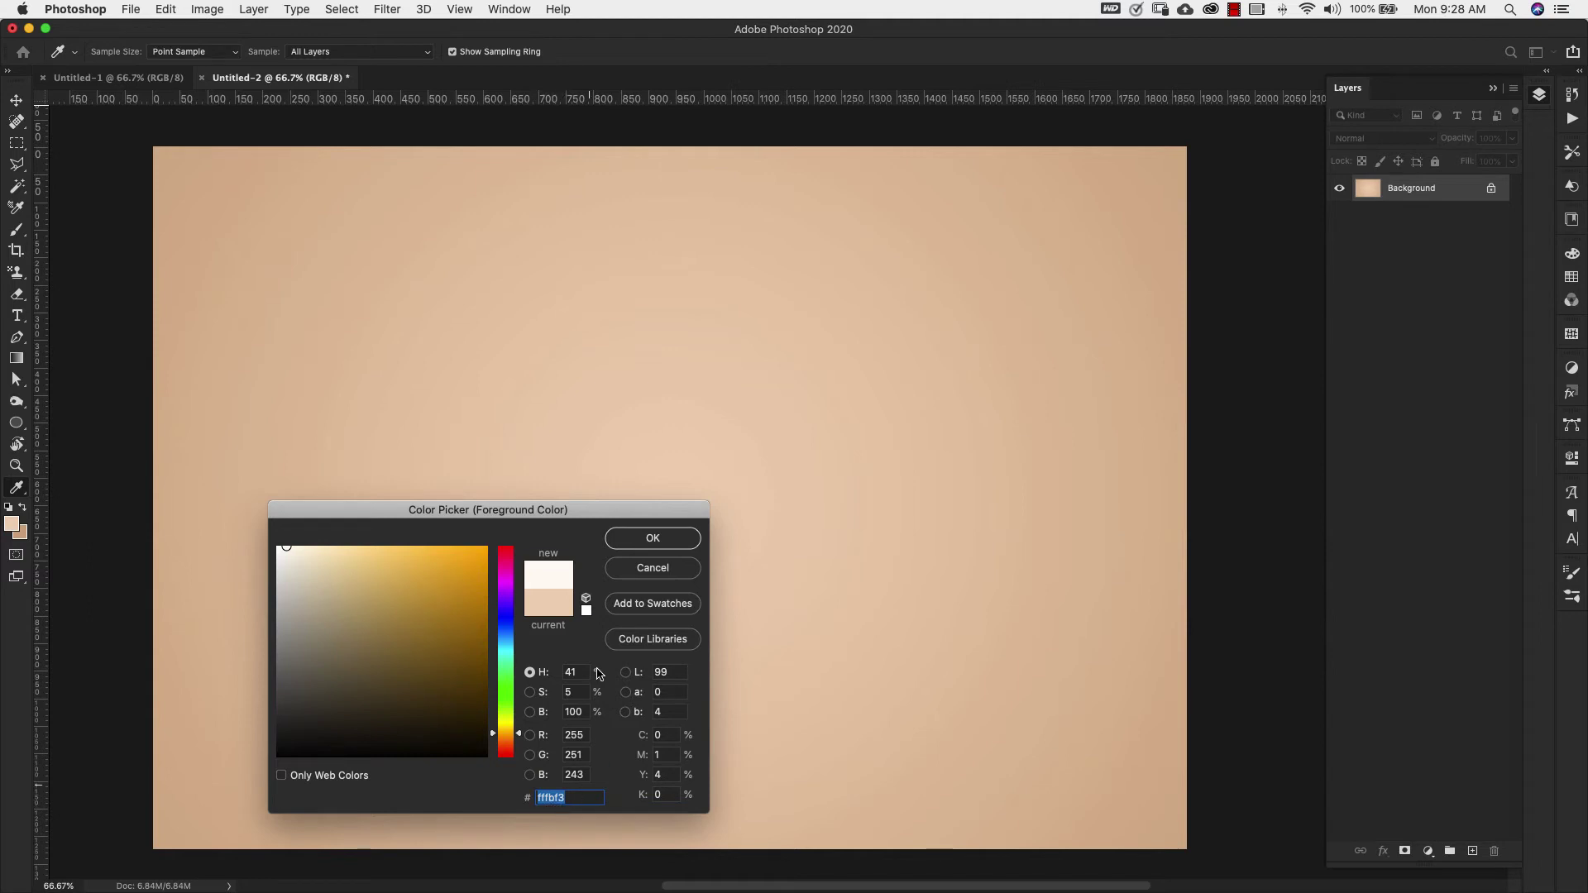
click(630, 539)
key(b)
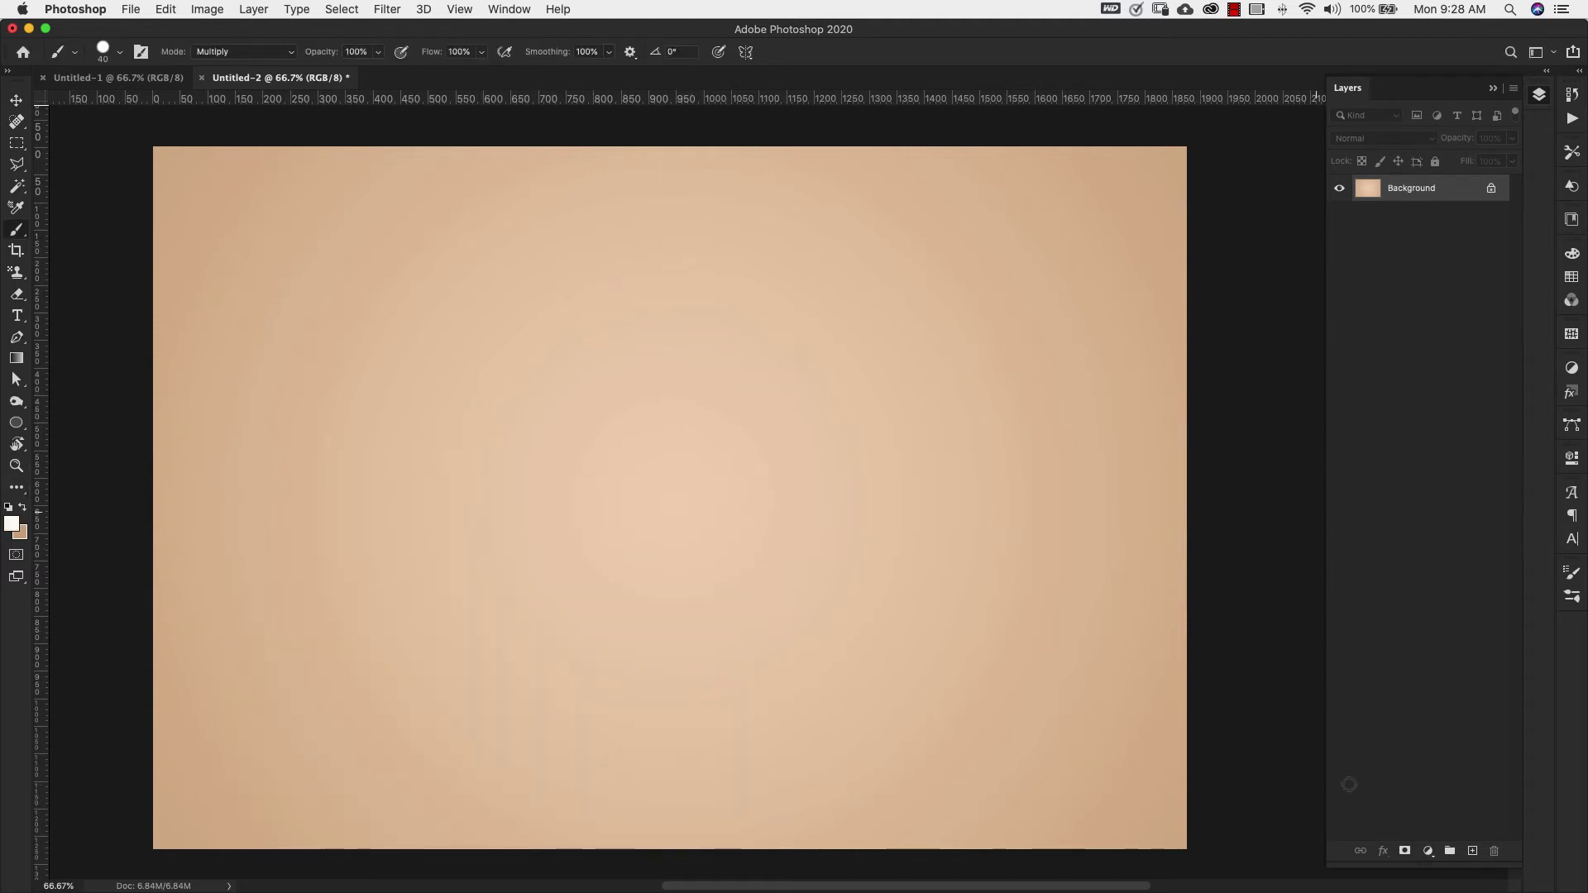
click(1472, 852)
mouse_move(498, 410)
mouse_down()
mouse_move(661, 413)
mouse_move(786, 464)
mouse_up()
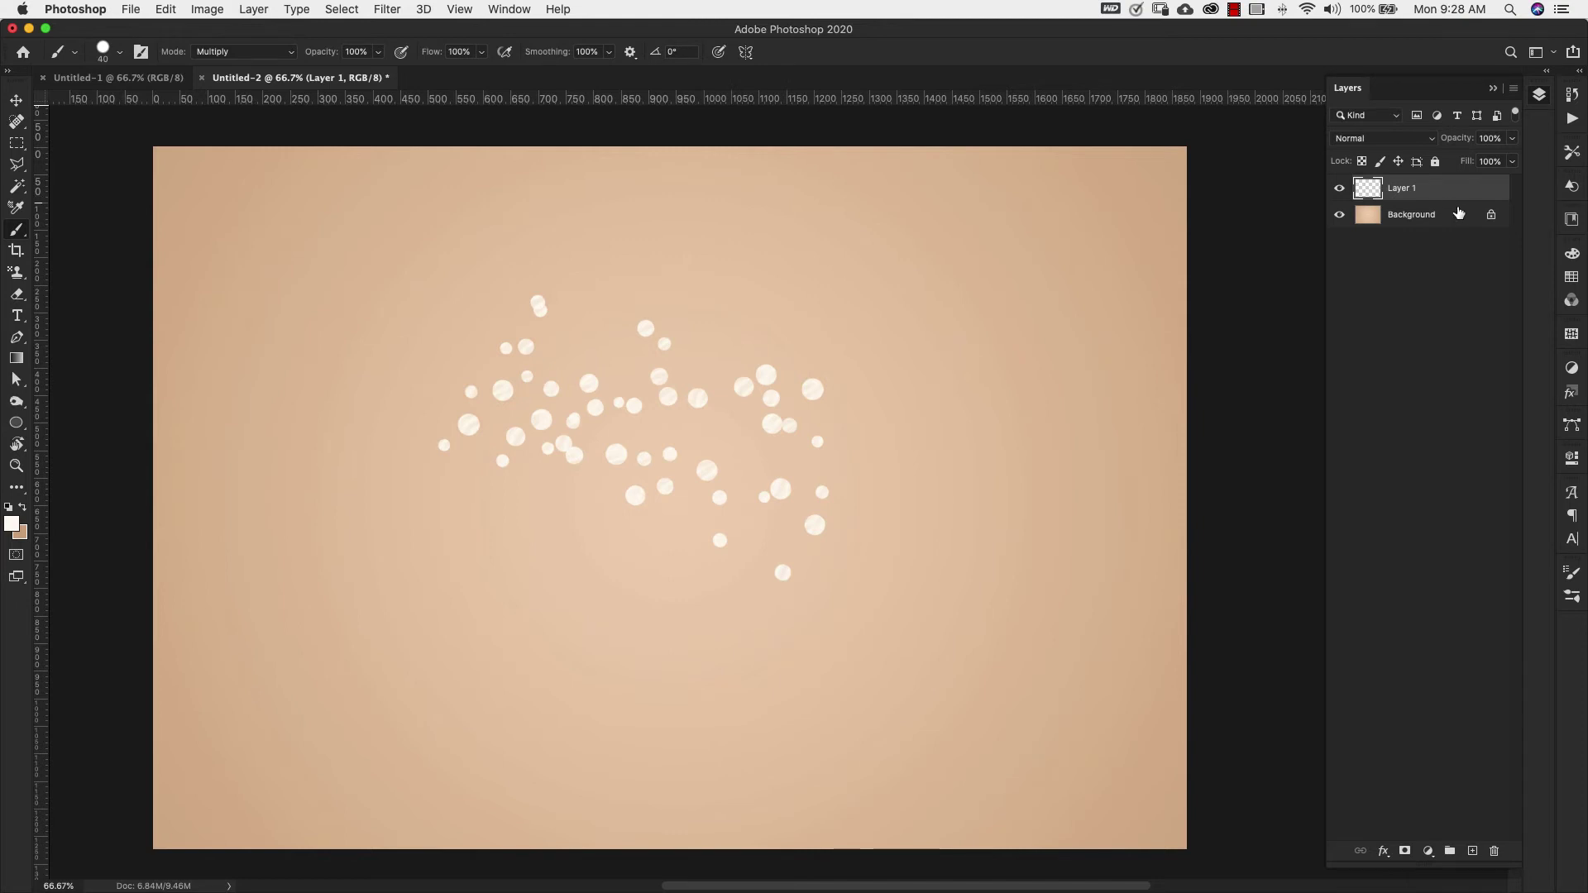
- Open Layer 1's Layer Style and add Bevel & Emboss with 400% depth and 12 px size
double_click(1467, 189)
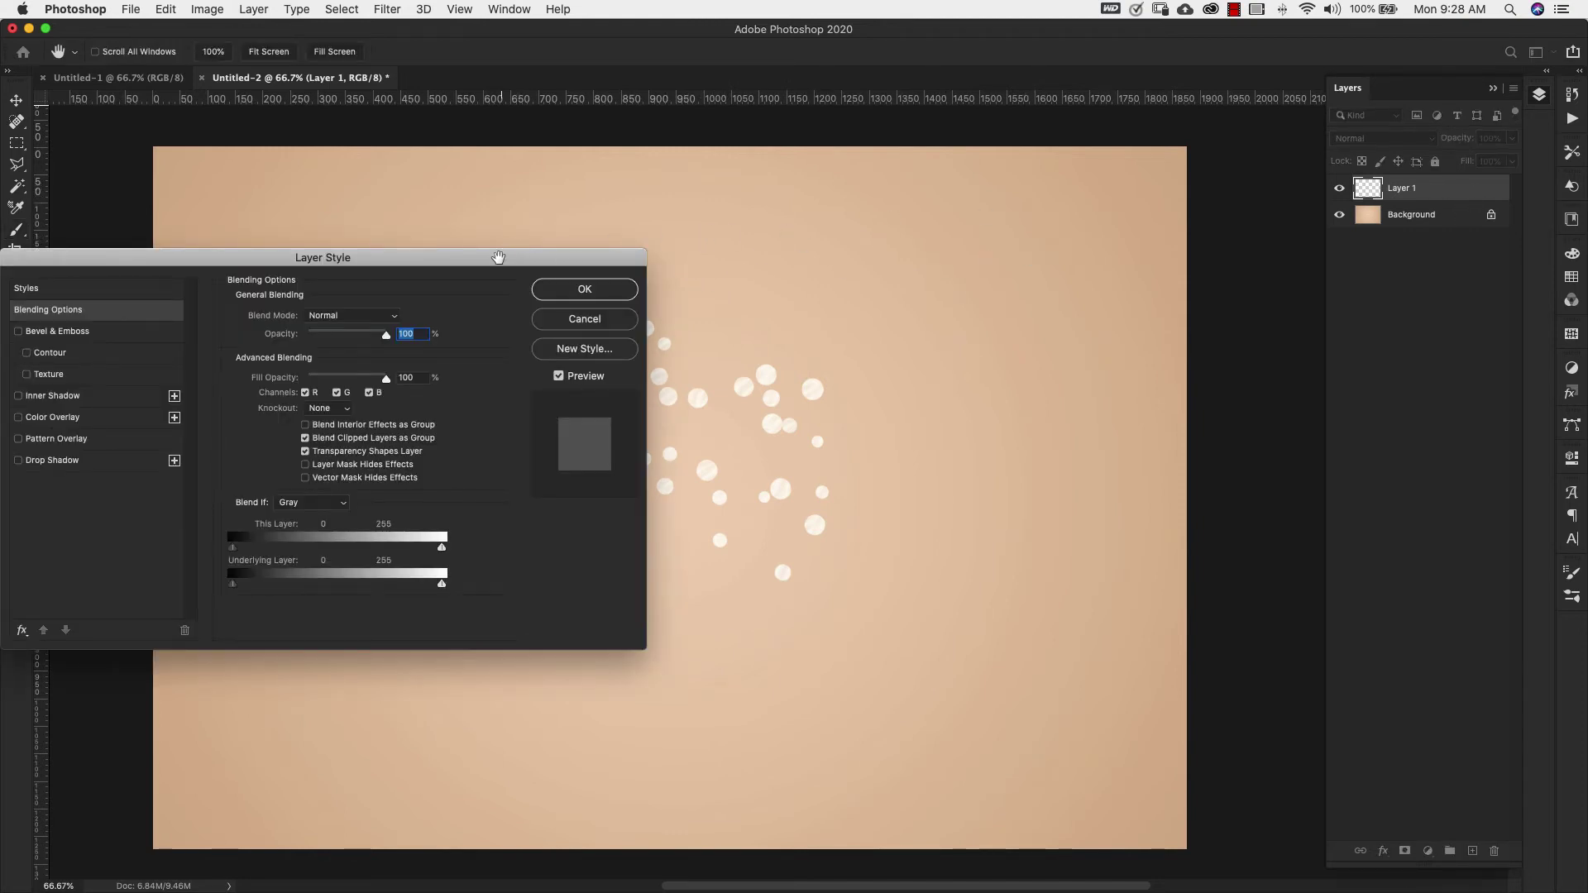
drag(496, 263, 1361, 271)
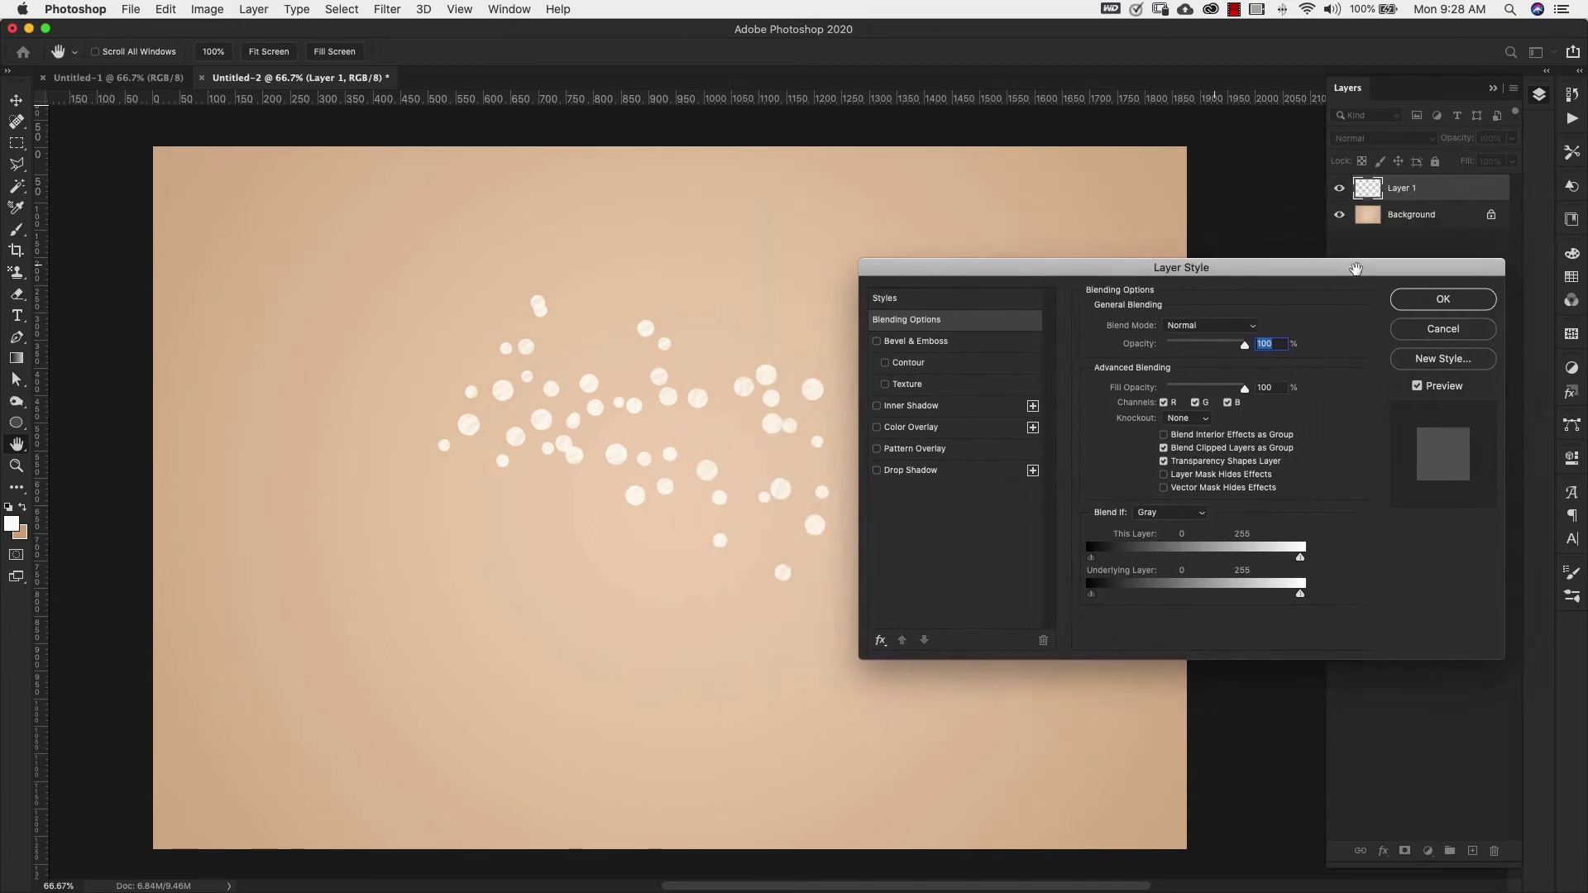
click(947, 335)
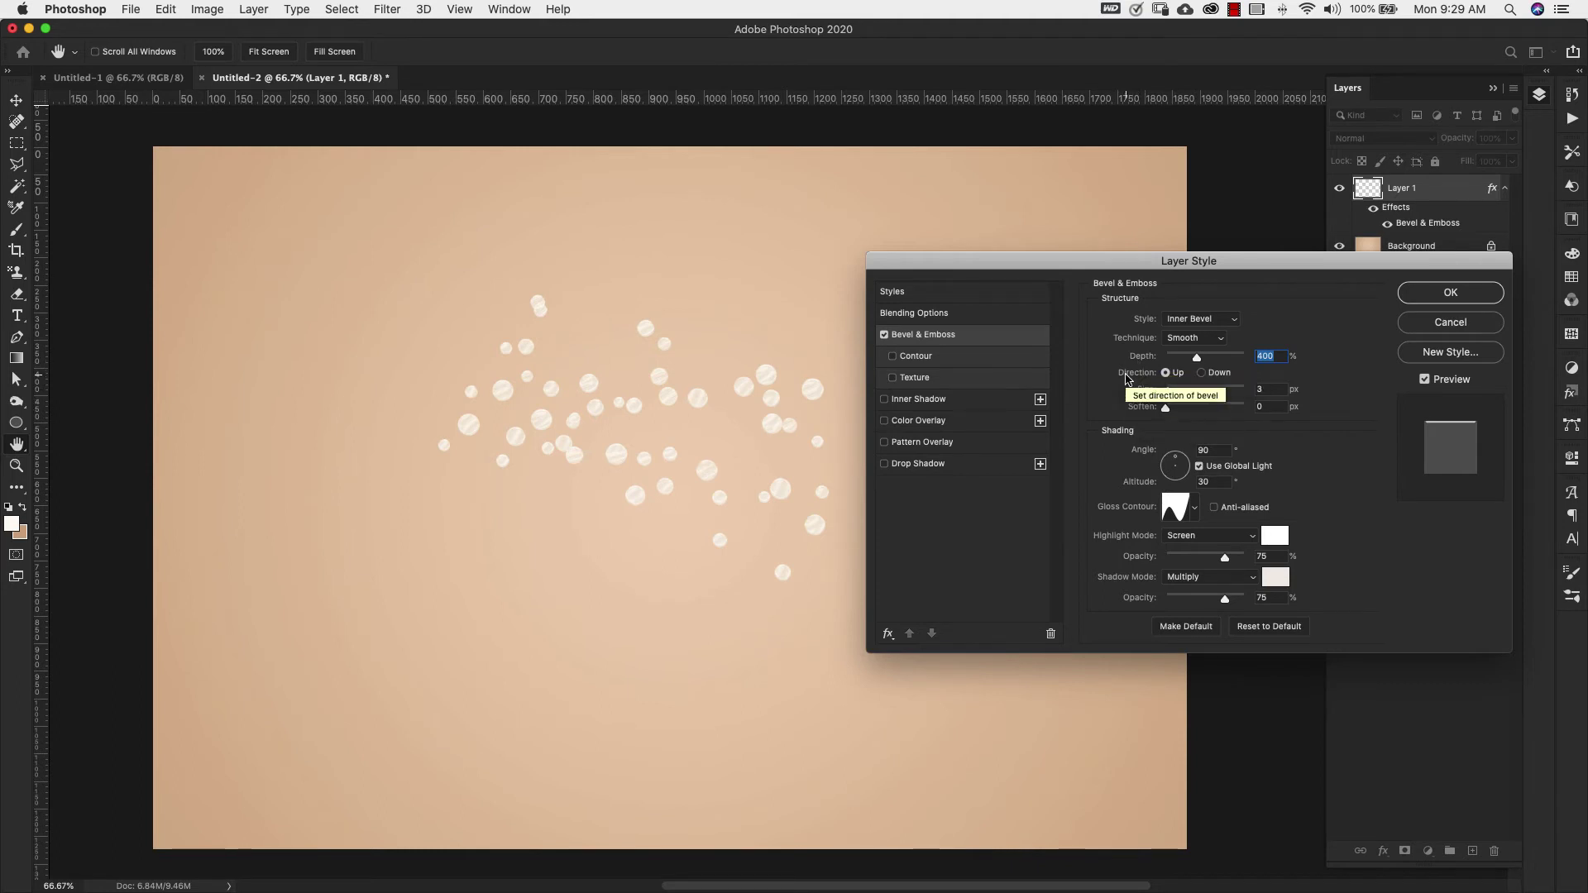
click(1267, 388)
text(12)
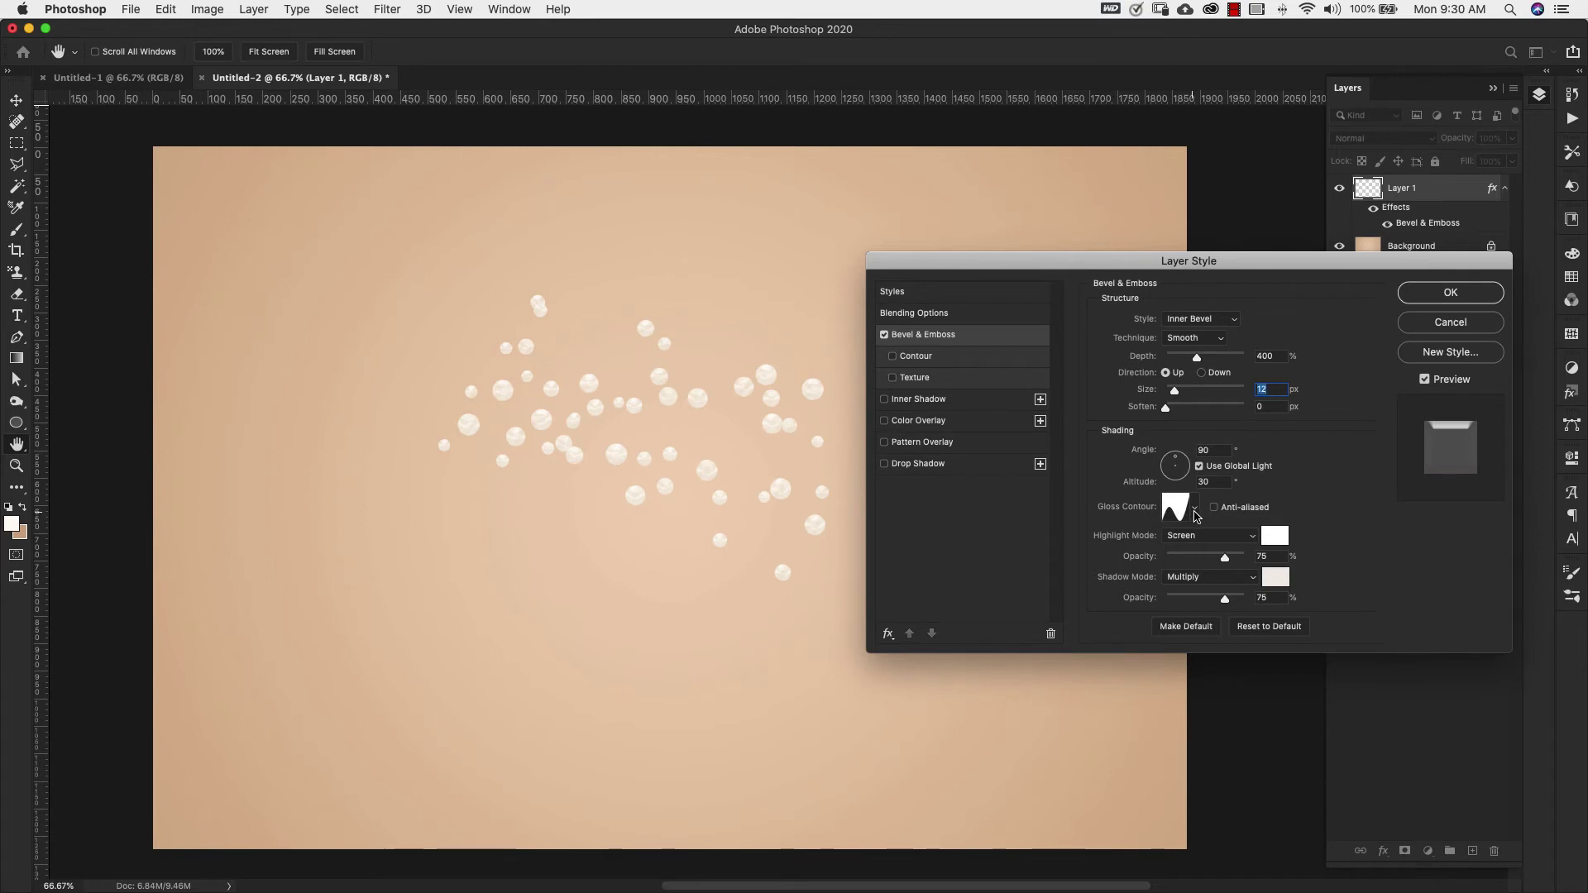
- Set the bevel's gloss contour to the Valley - Low preset
click(1196, 518)
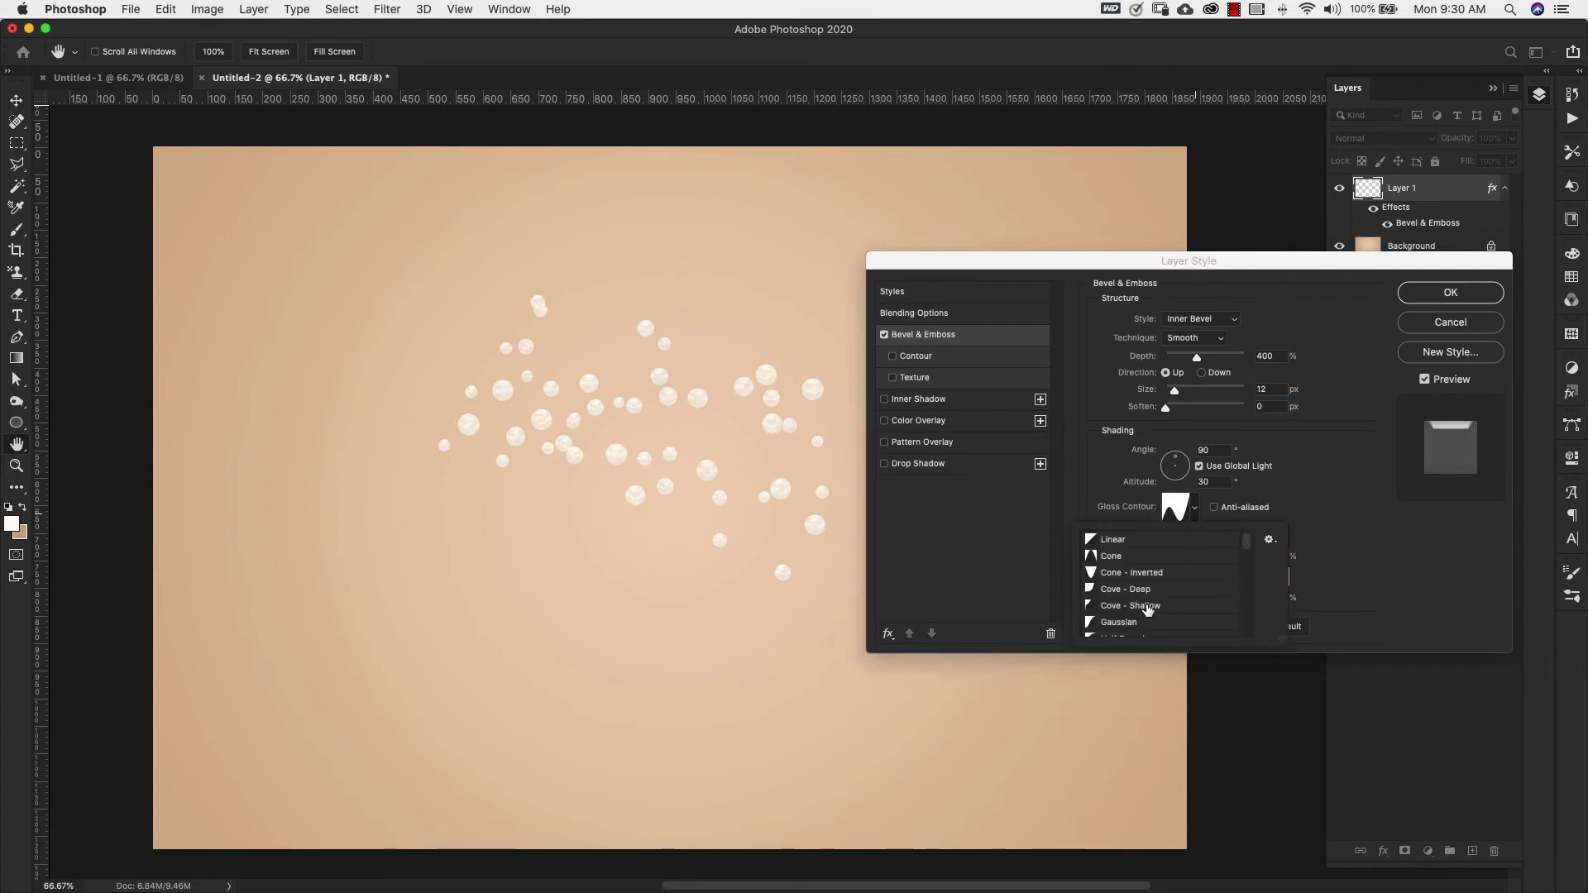
scroll(1148, 611, down, 5)
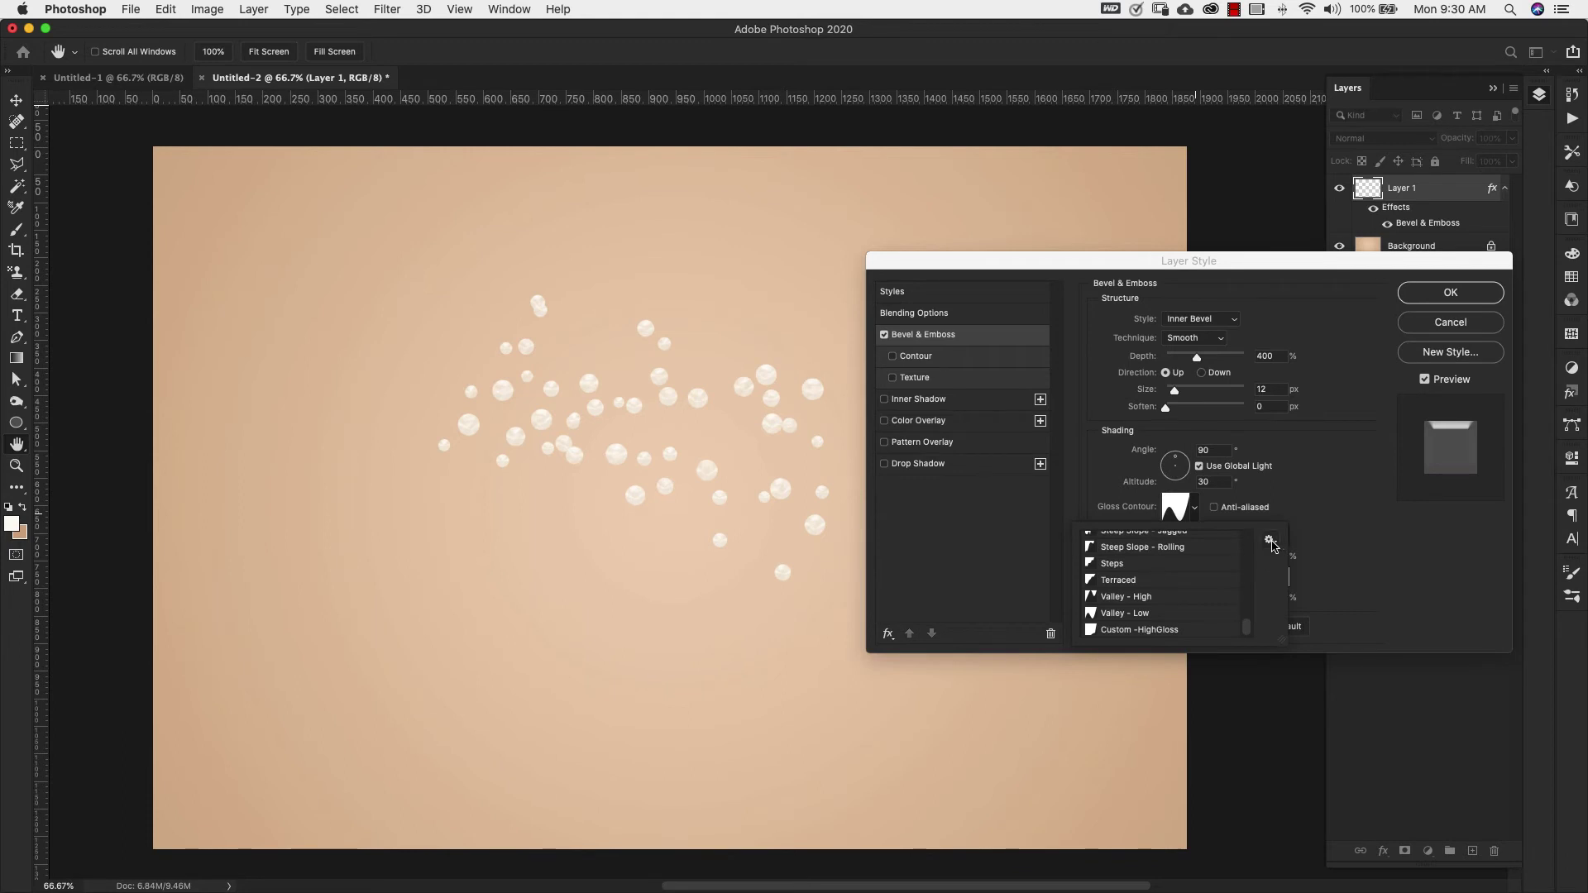
click(1272, 542)
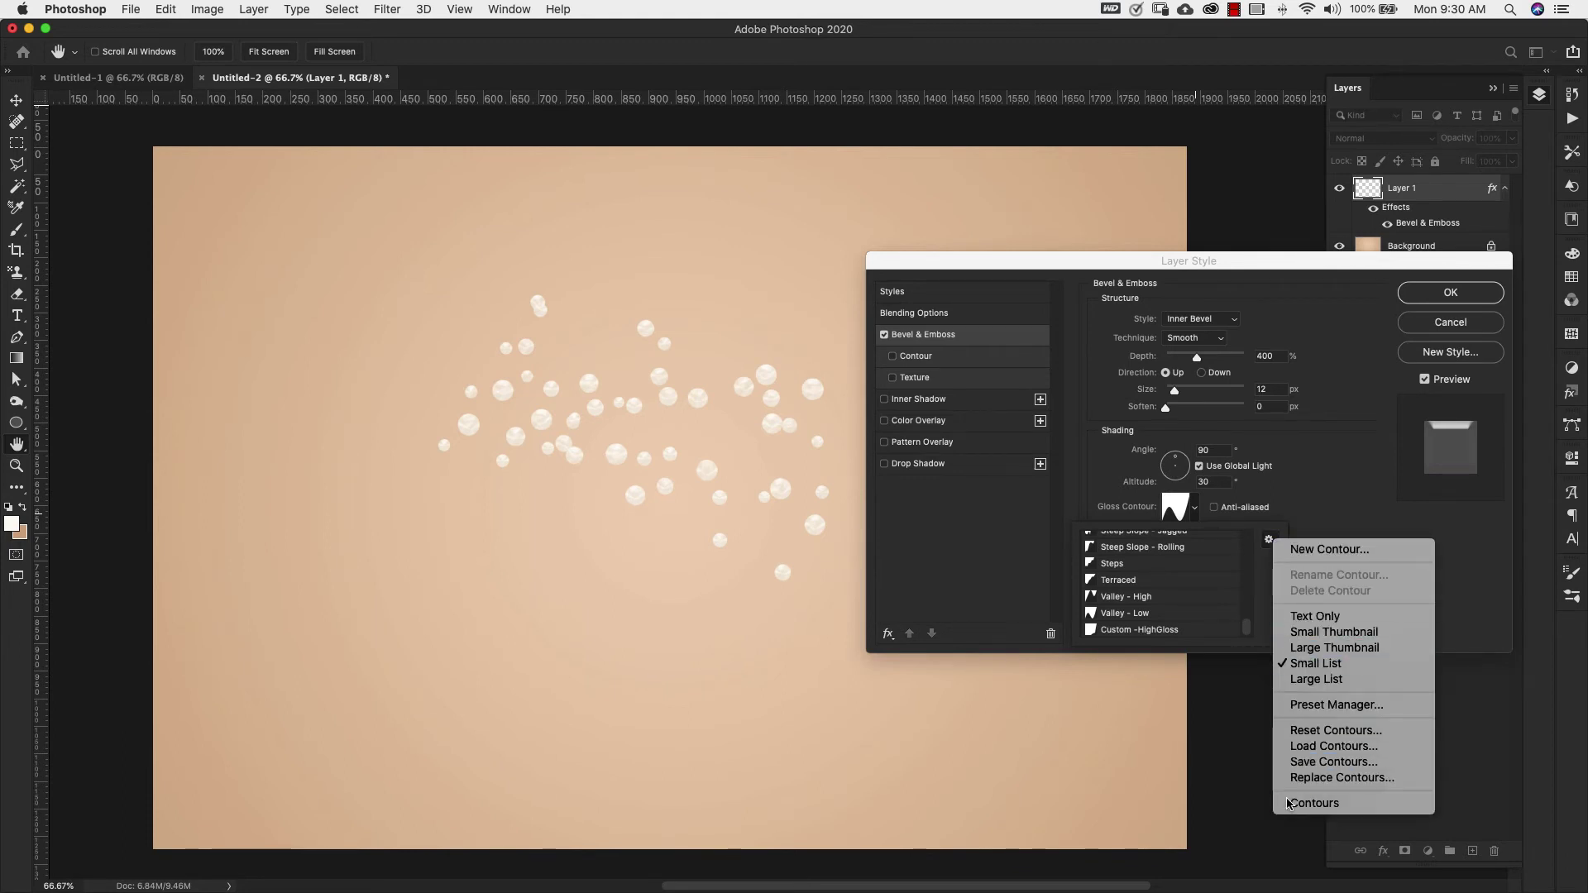
click(1491, 616)
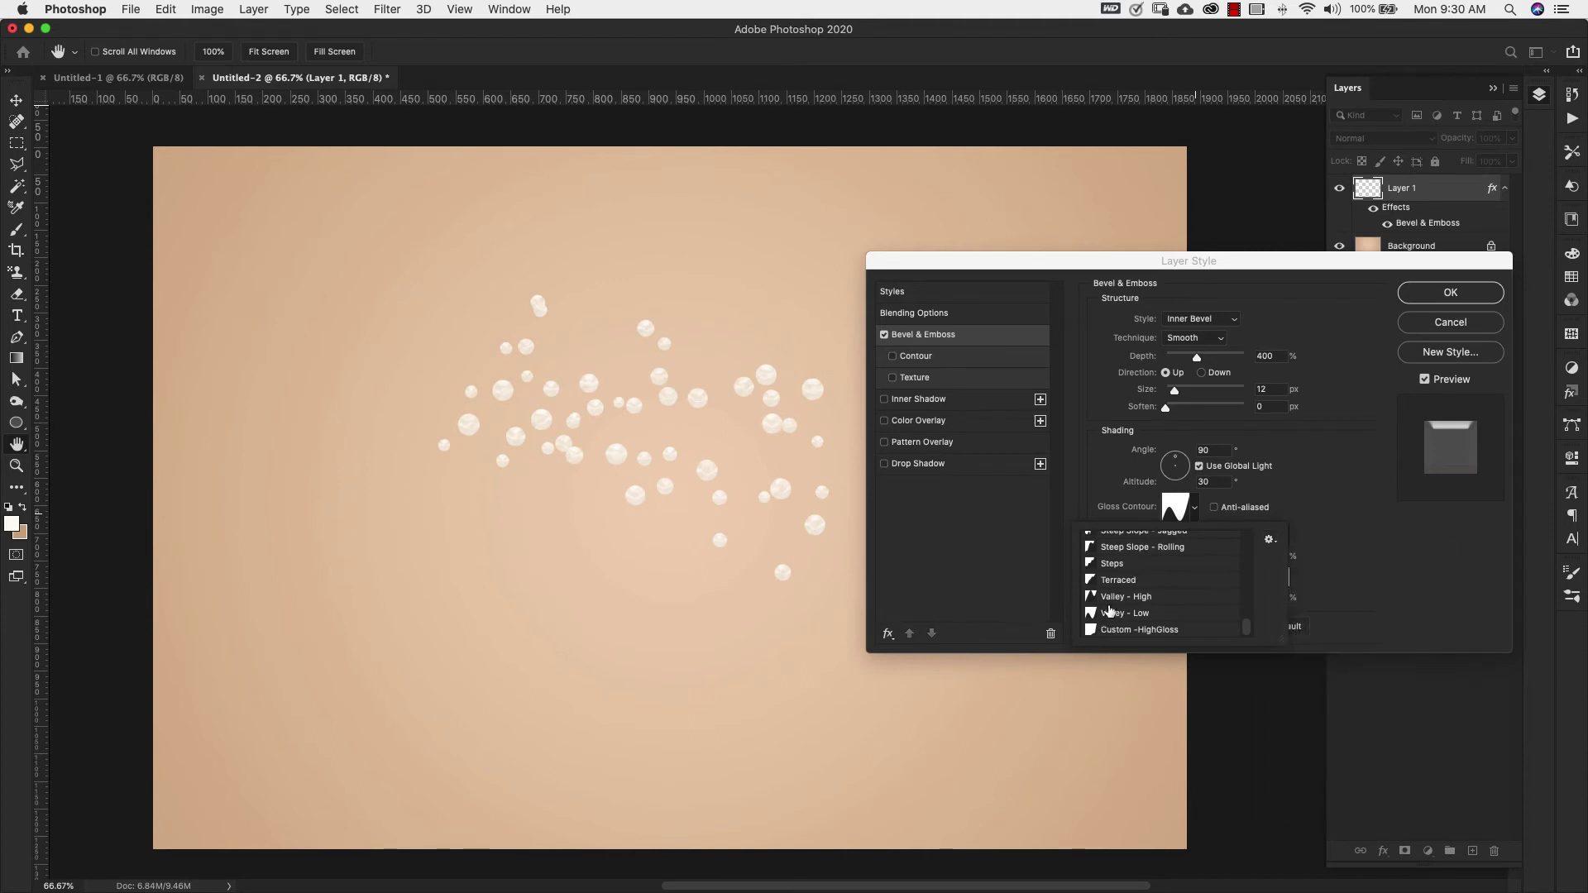
click(1112, 621)
click(1376, 589)
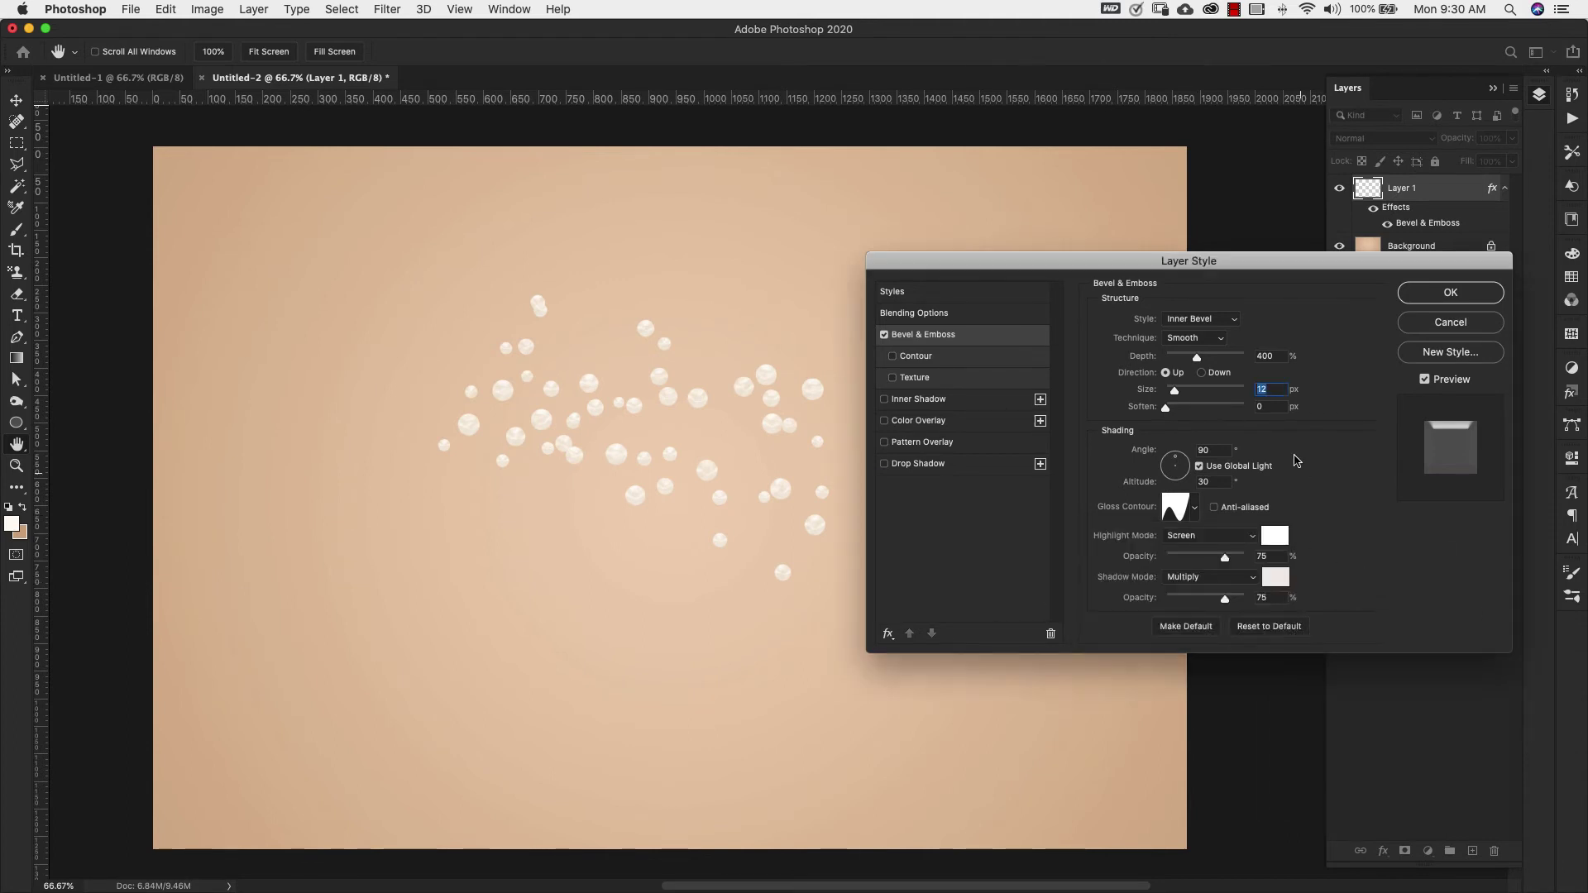
- Confirm the bevel highlight and pale f0ece7 shadow colours, then enable the bevel's Contour element
click(1275, 543)
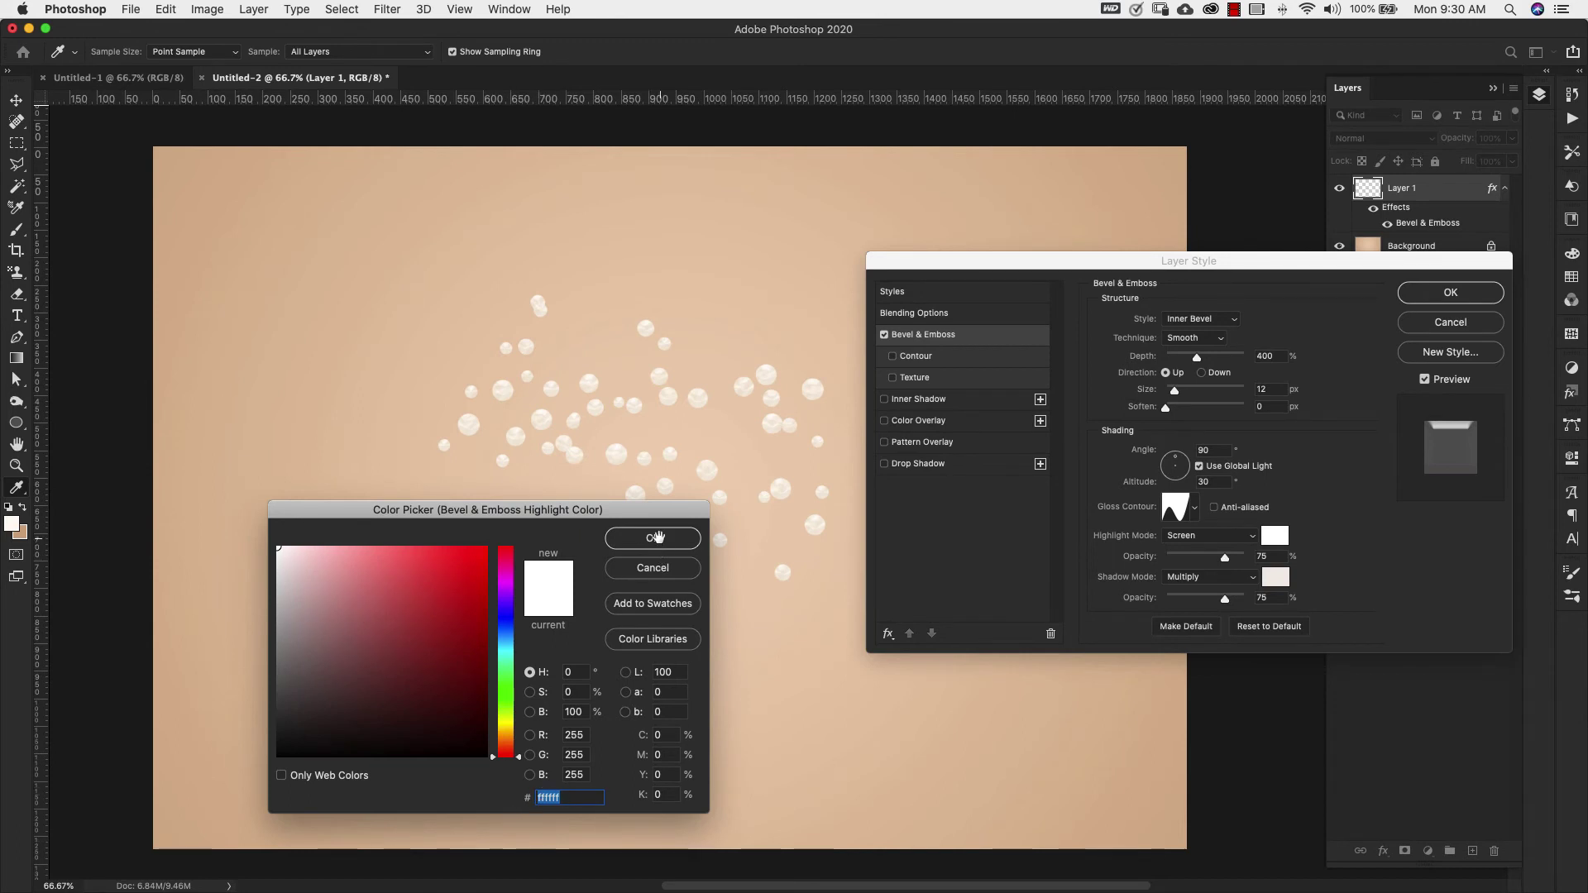
click(652, 539)
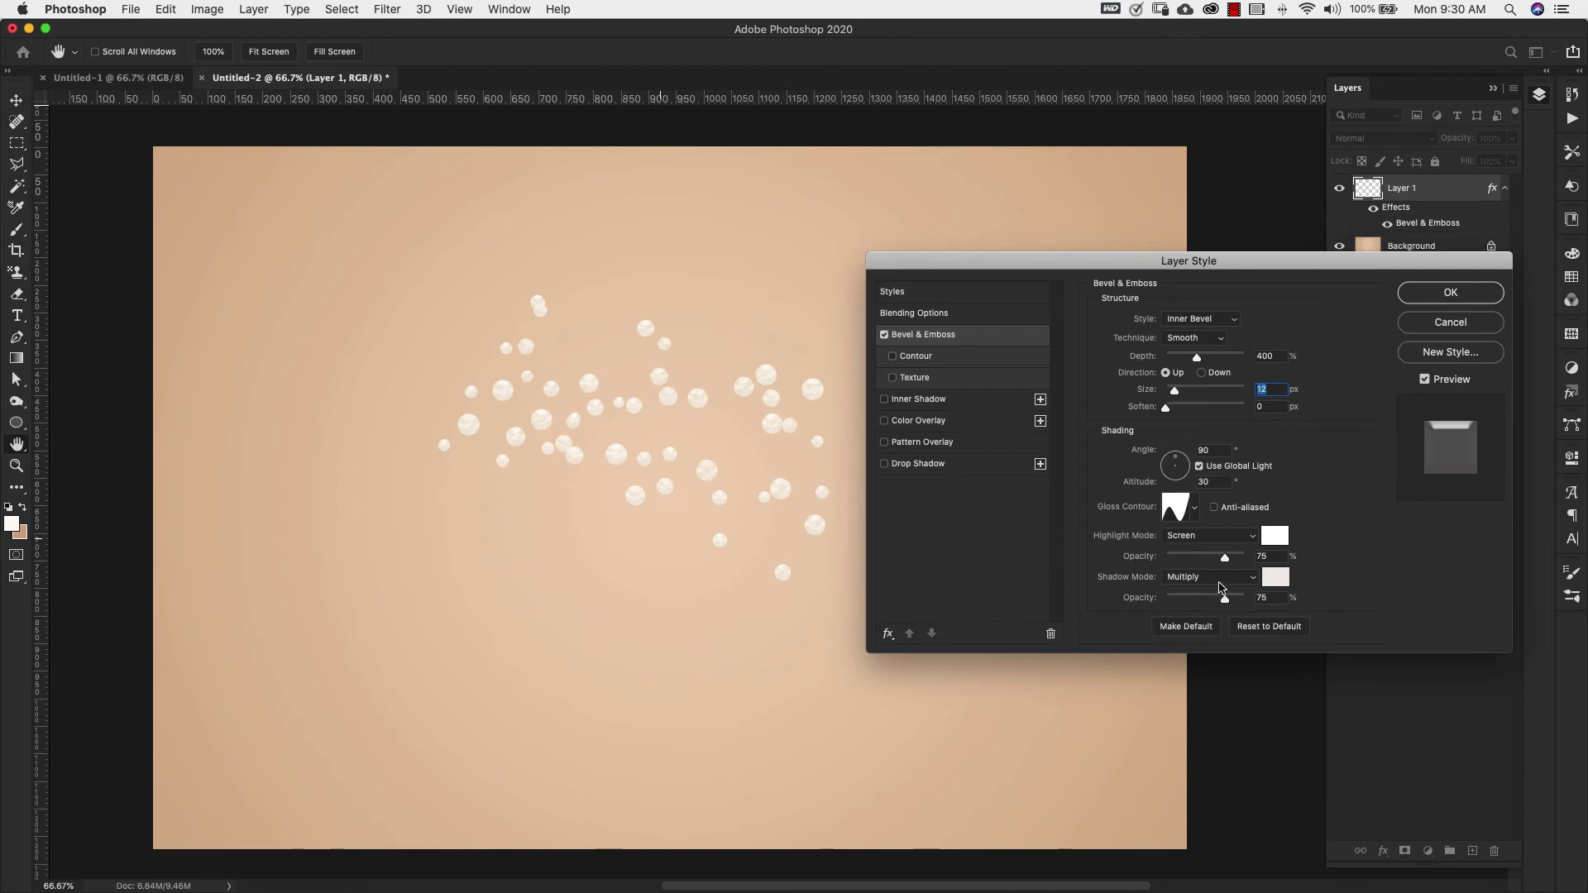
click(1284, 581)
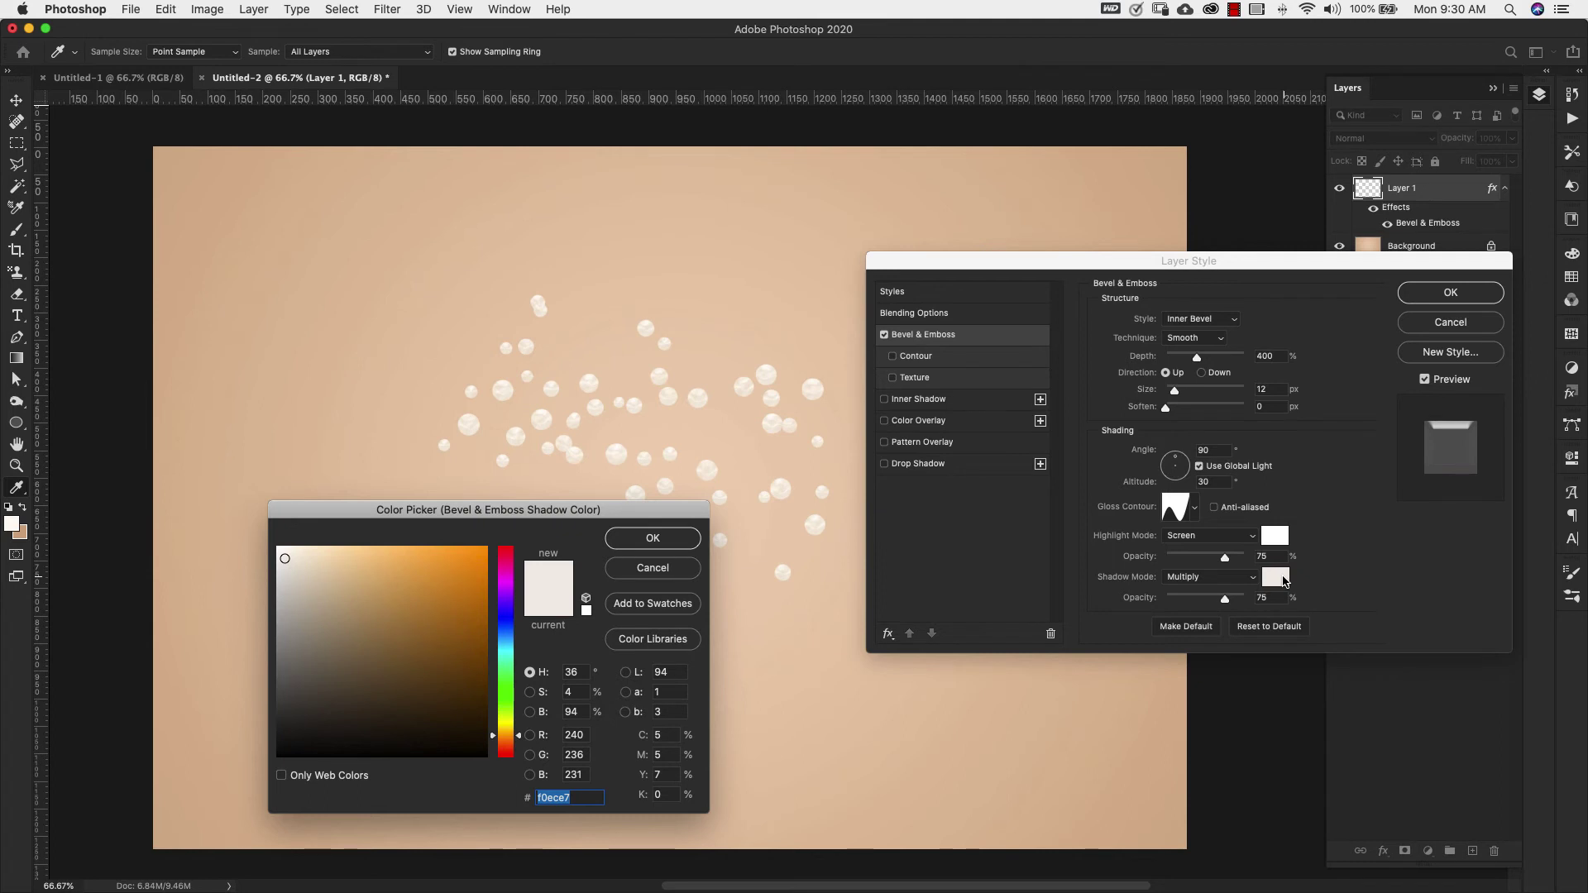
click(631, 540)
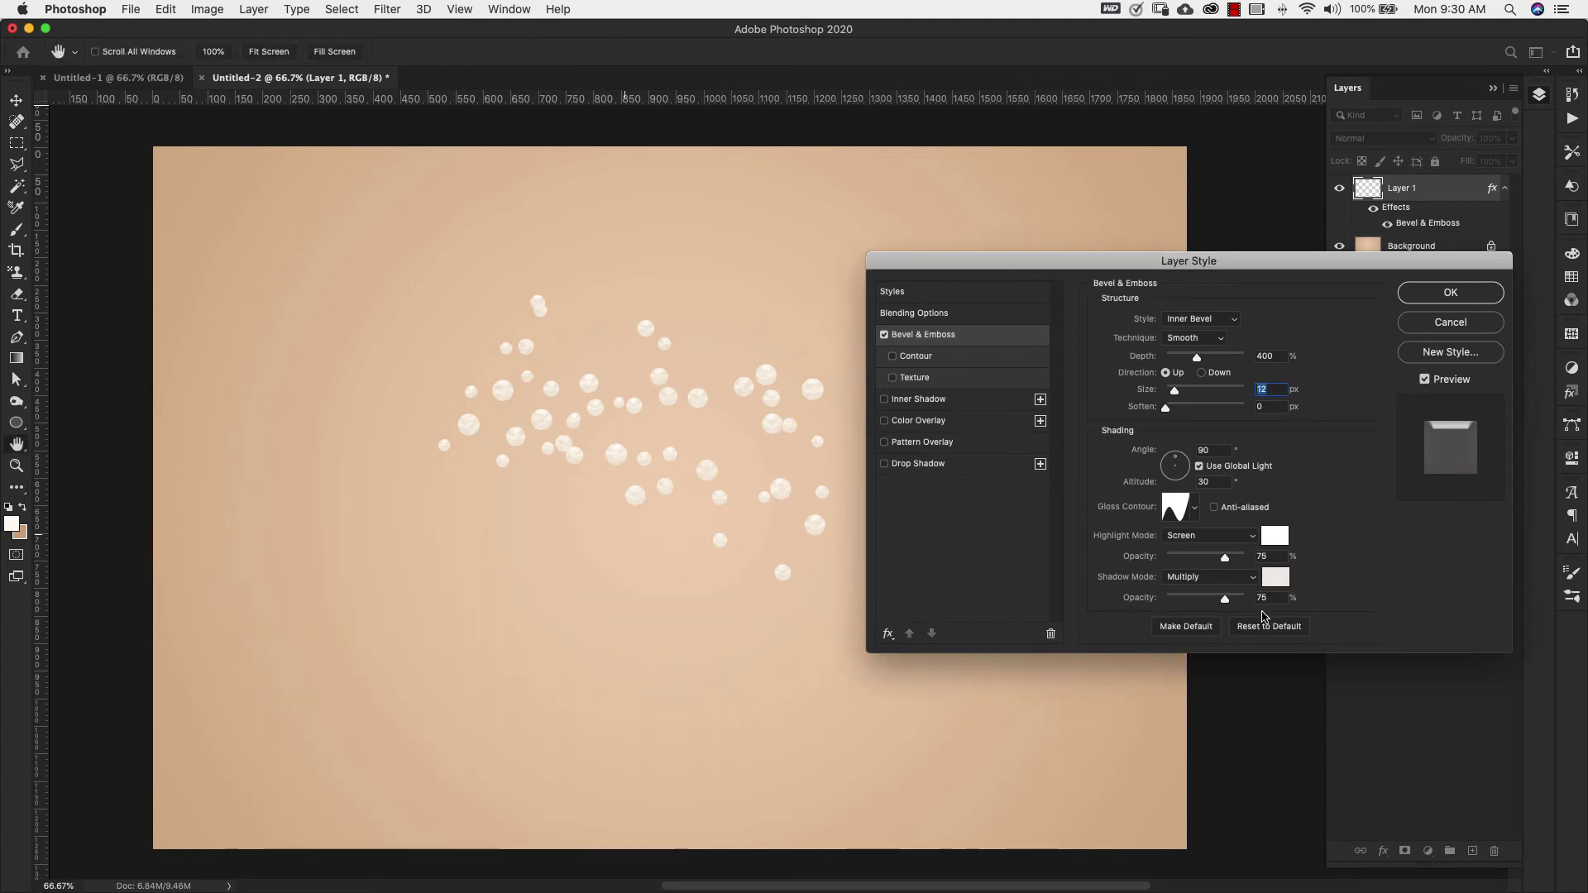
click(915, 357)
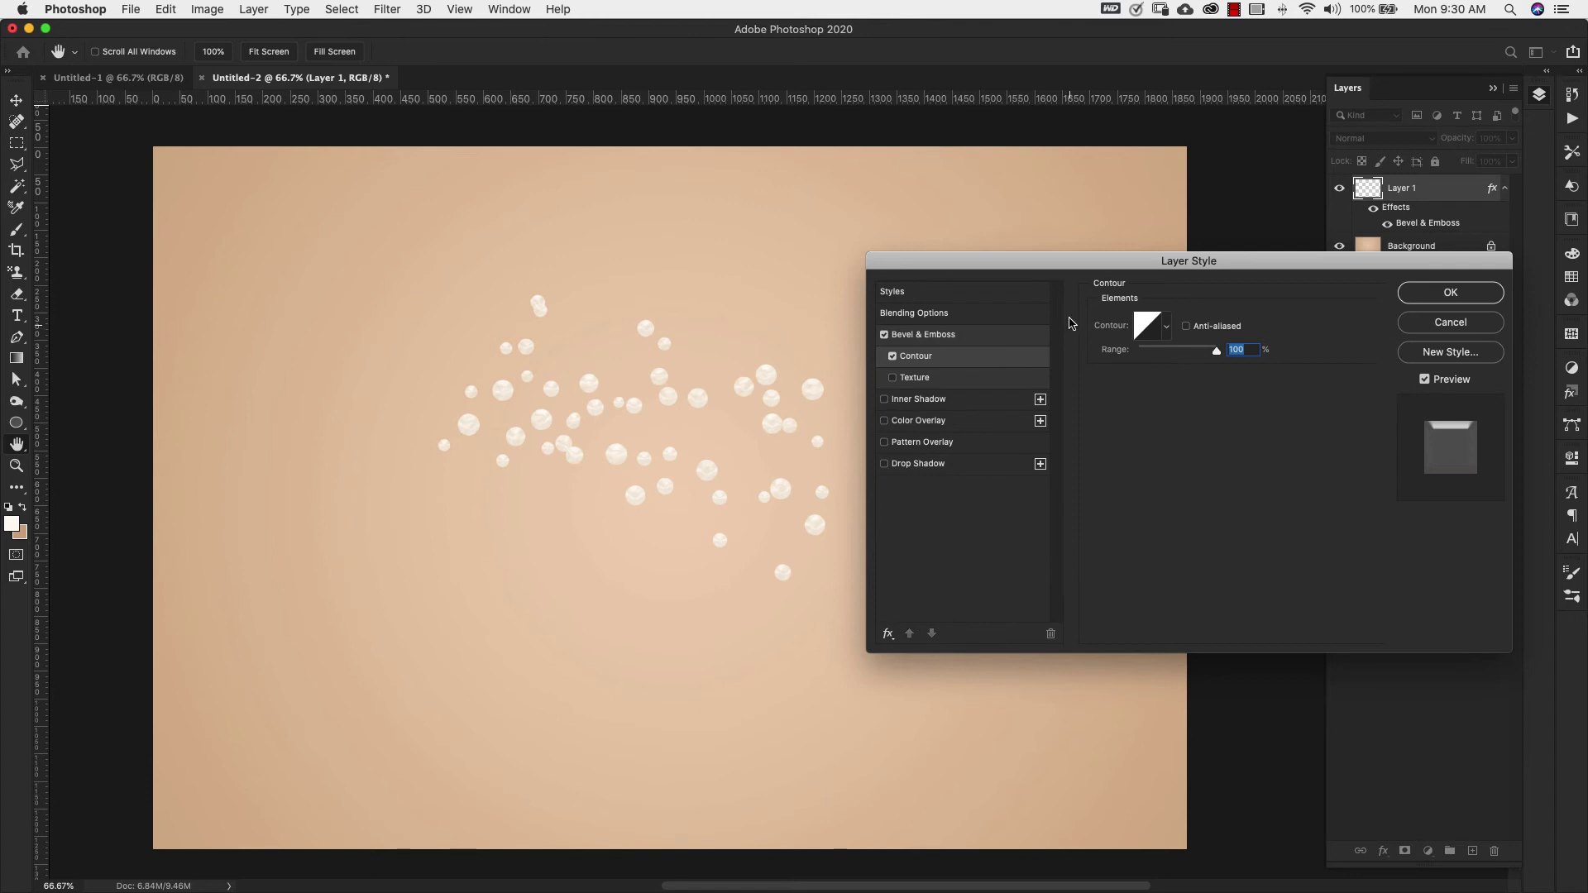
- Give the bevel contour the Ring shape with a 50% range
click(1168, 329)
scroll(1073, 426, up, 3)
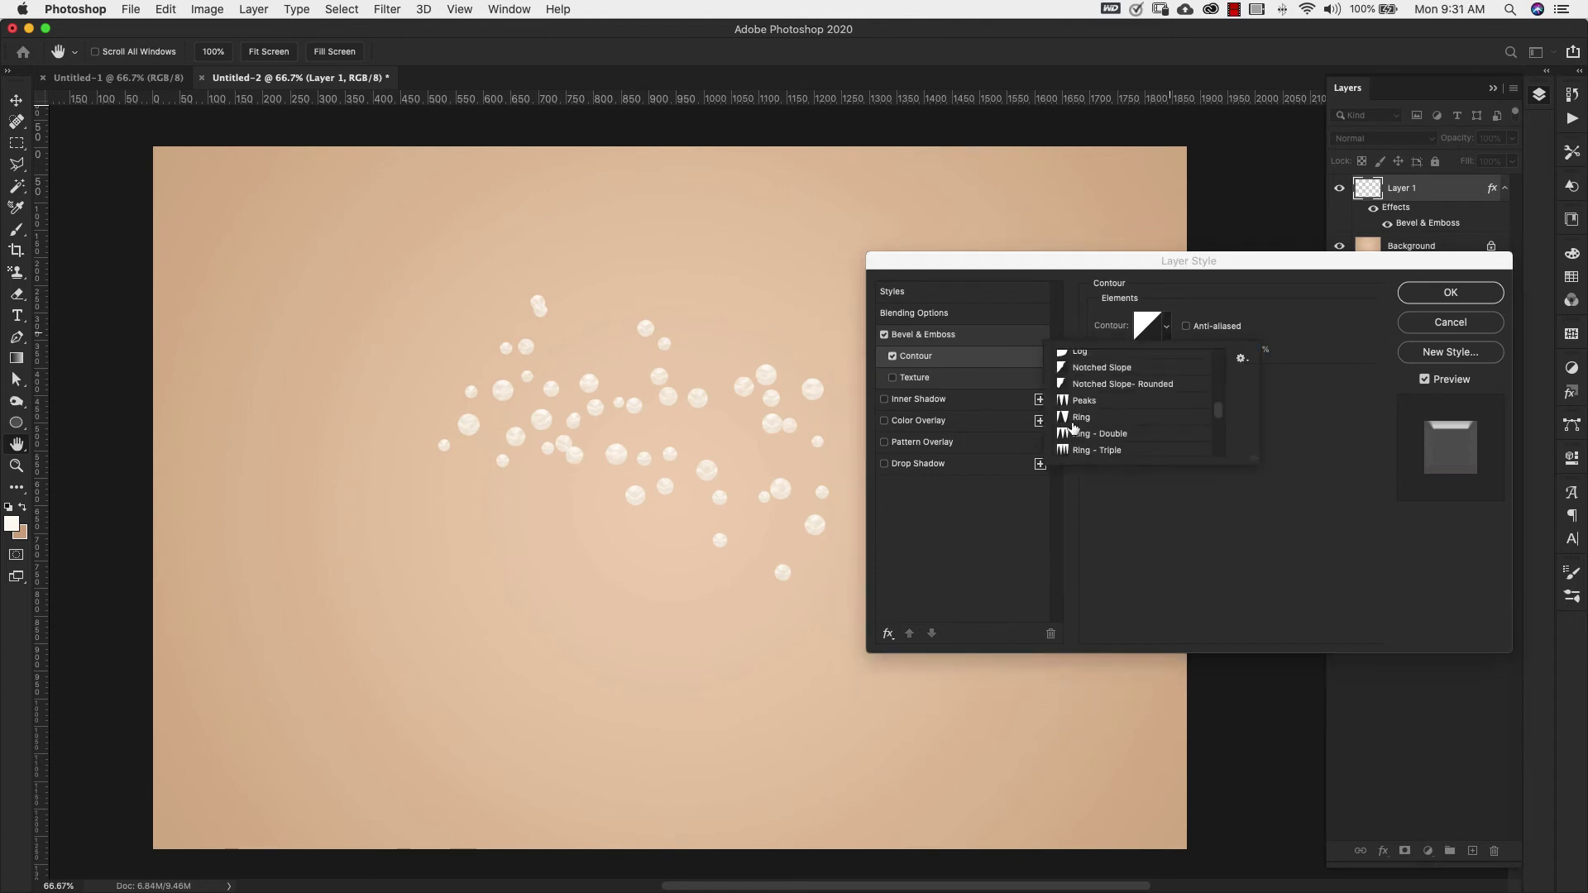
click(1083, 420)
click(1305, 354)
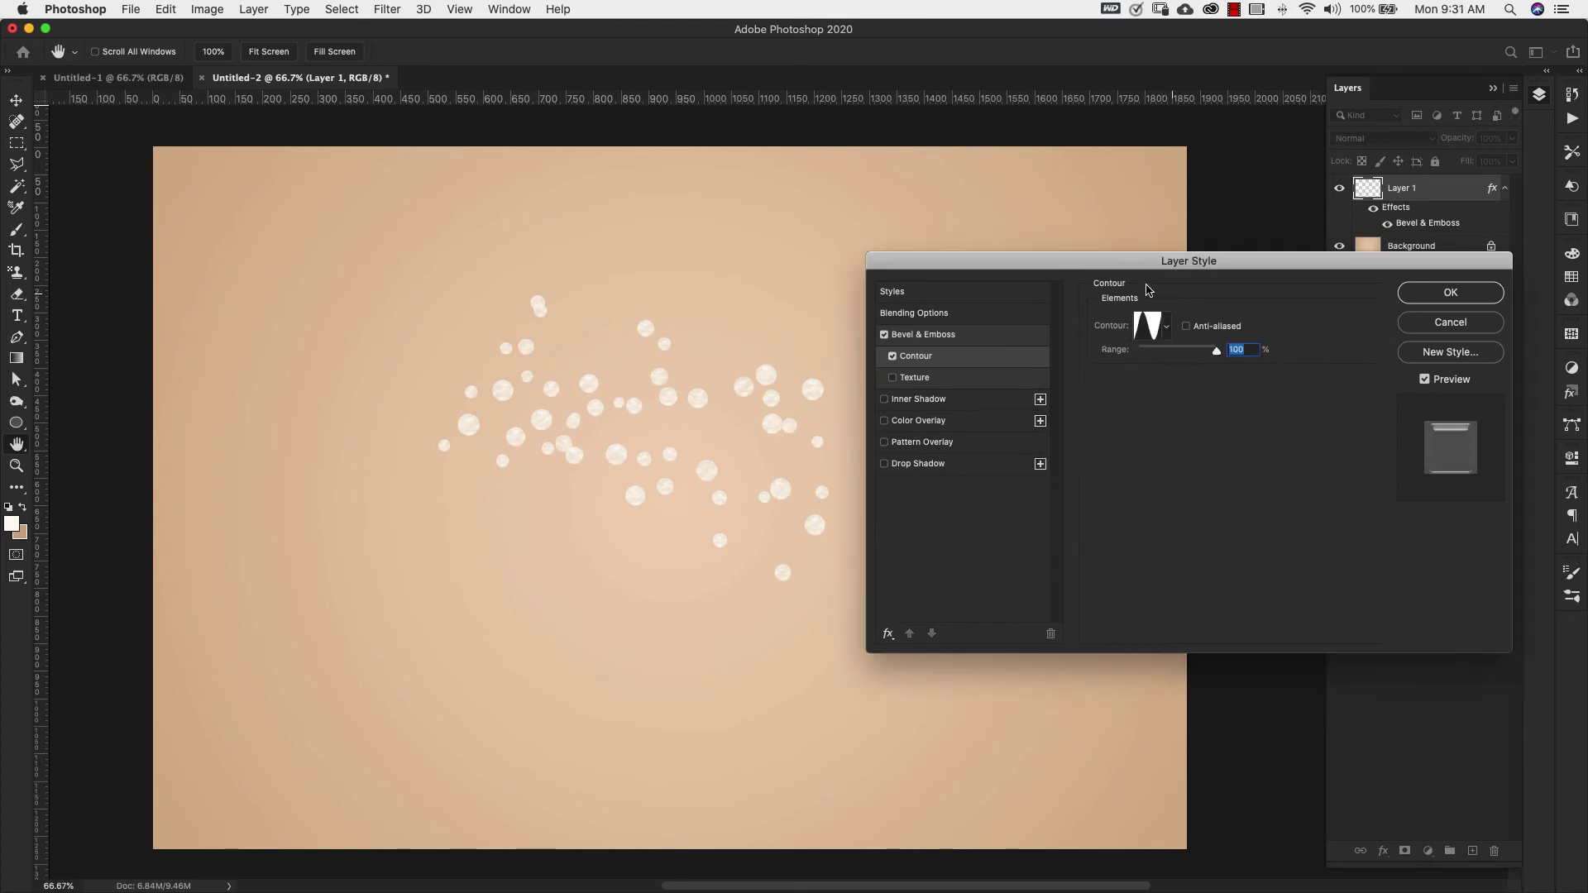
mouse_move(1171, 351)
mouse_down()
mouse_move(1223, 352)
mouse_move(1177, 351)
mouse_up()
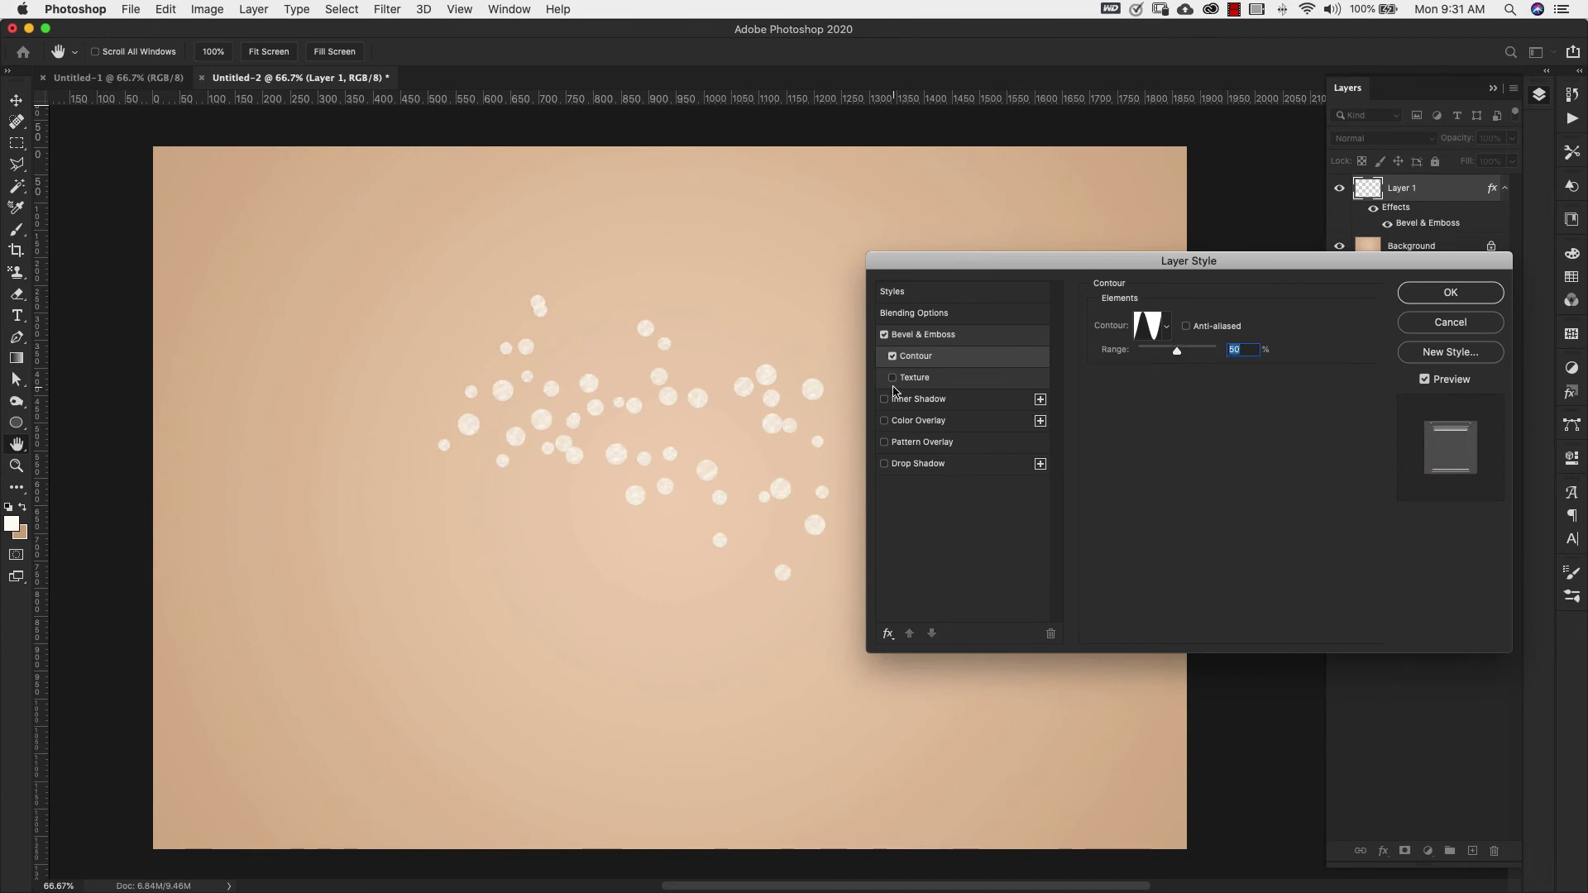
- Add an Inner Shadow effect to the pearls, adding no other effects
click(884, 400)
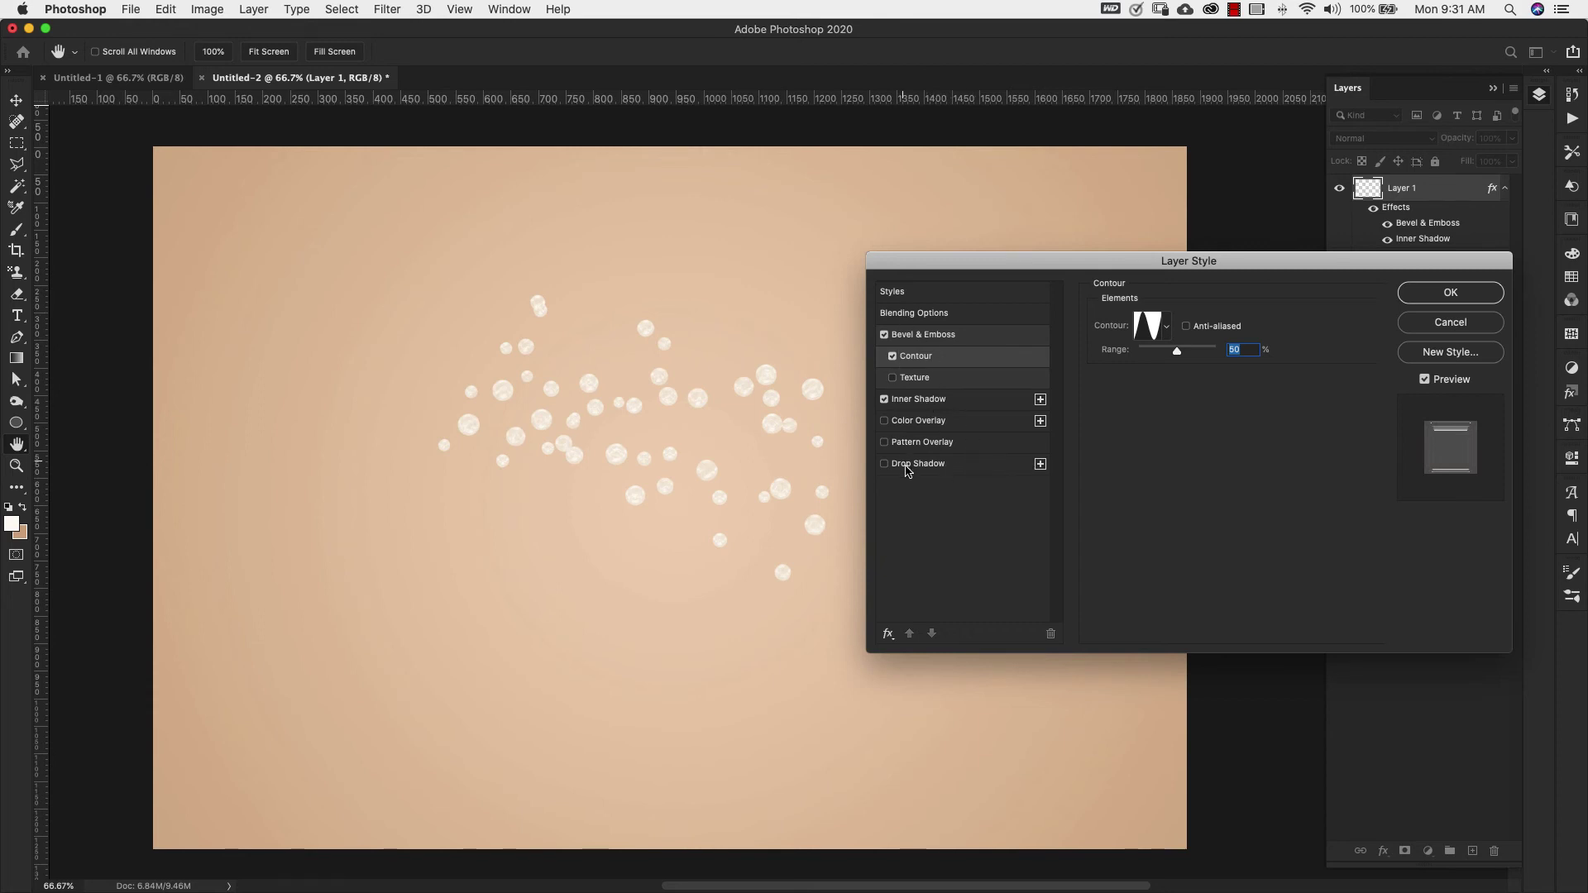
click(888, 635)
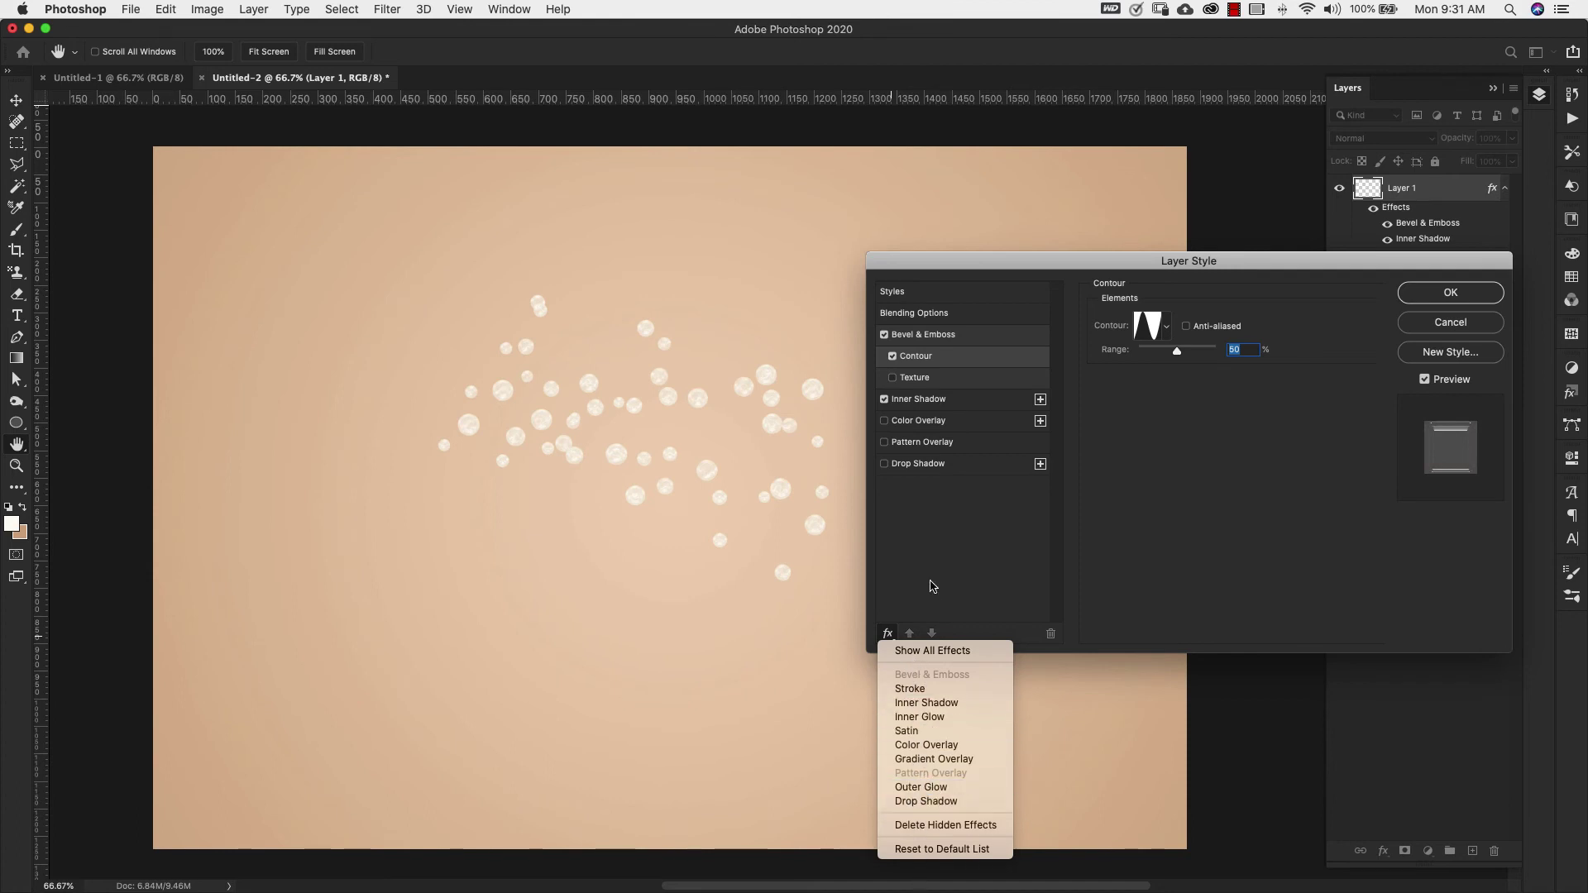
click(939, 544)
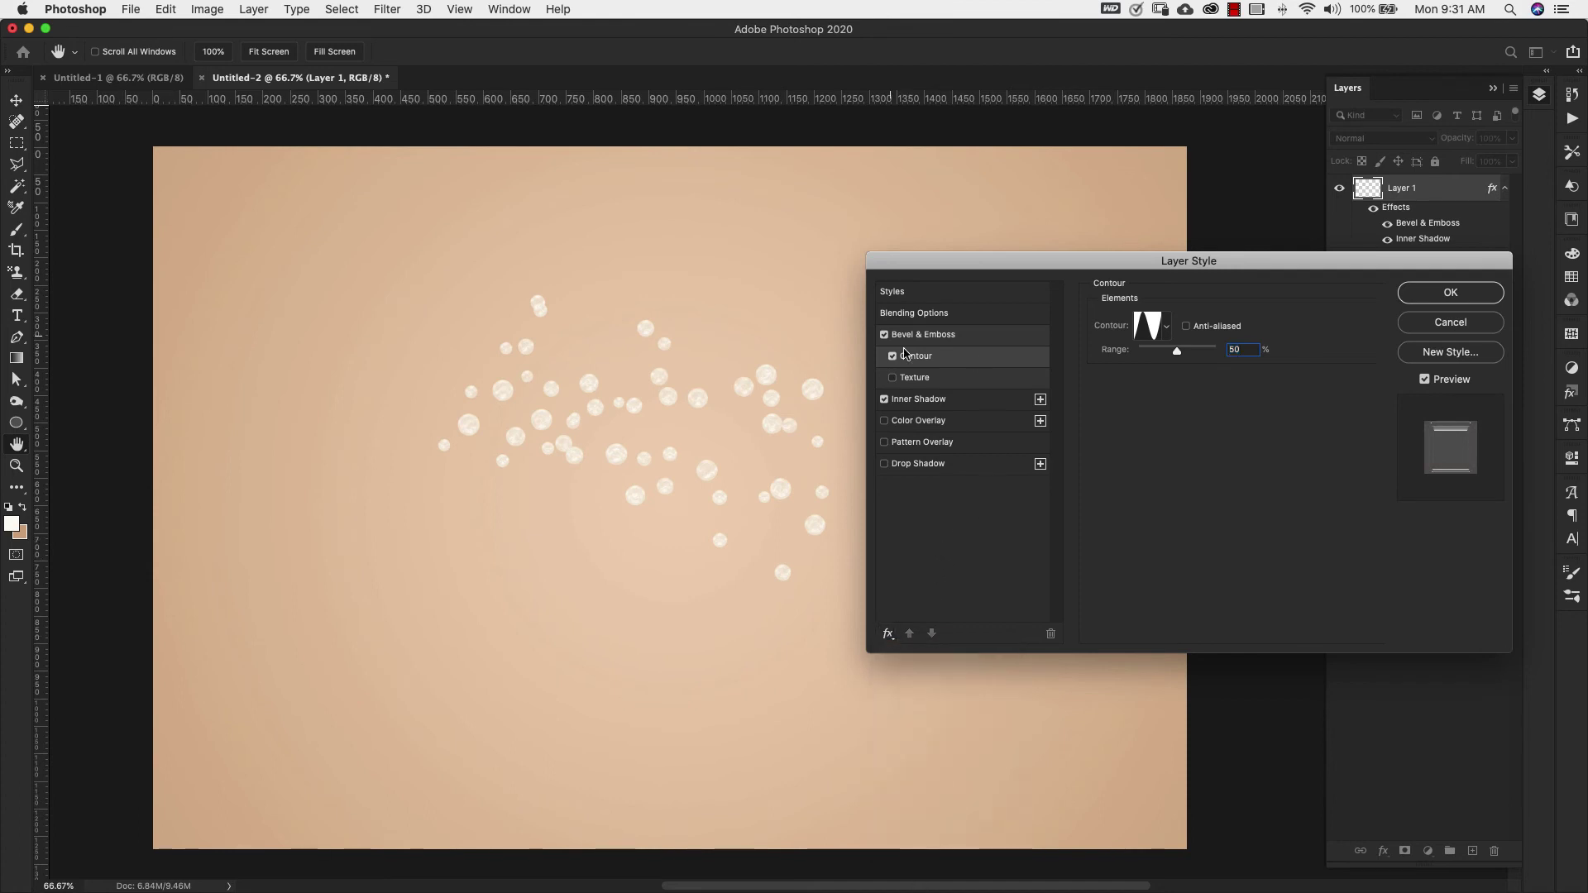
- Confirm the inner shadow's fffaee cream colour
click(904, 400)
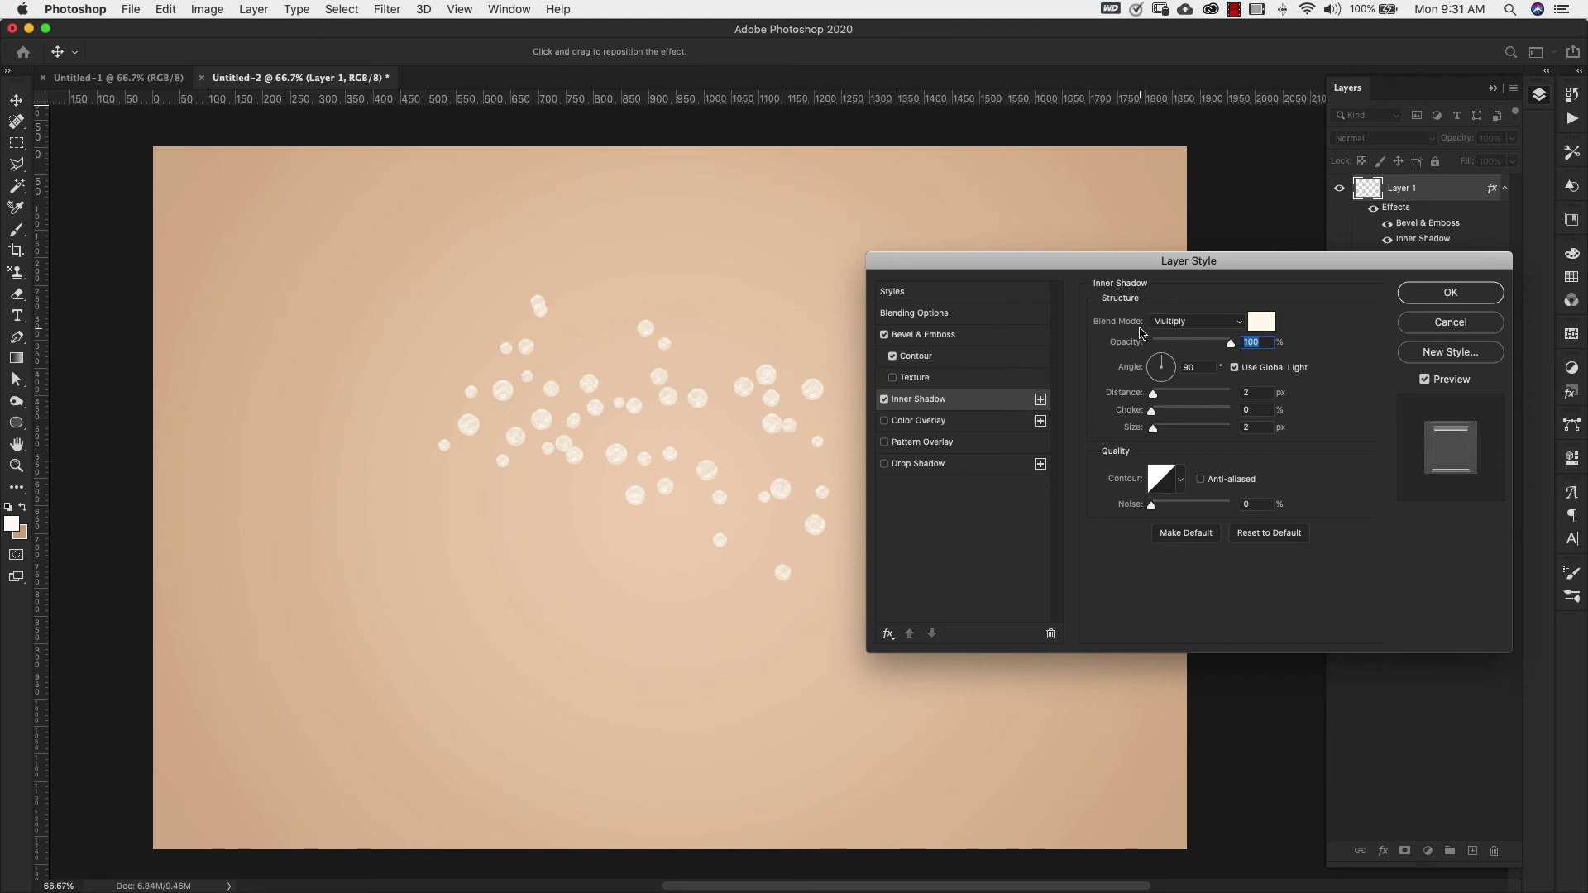
click(1259, 322)
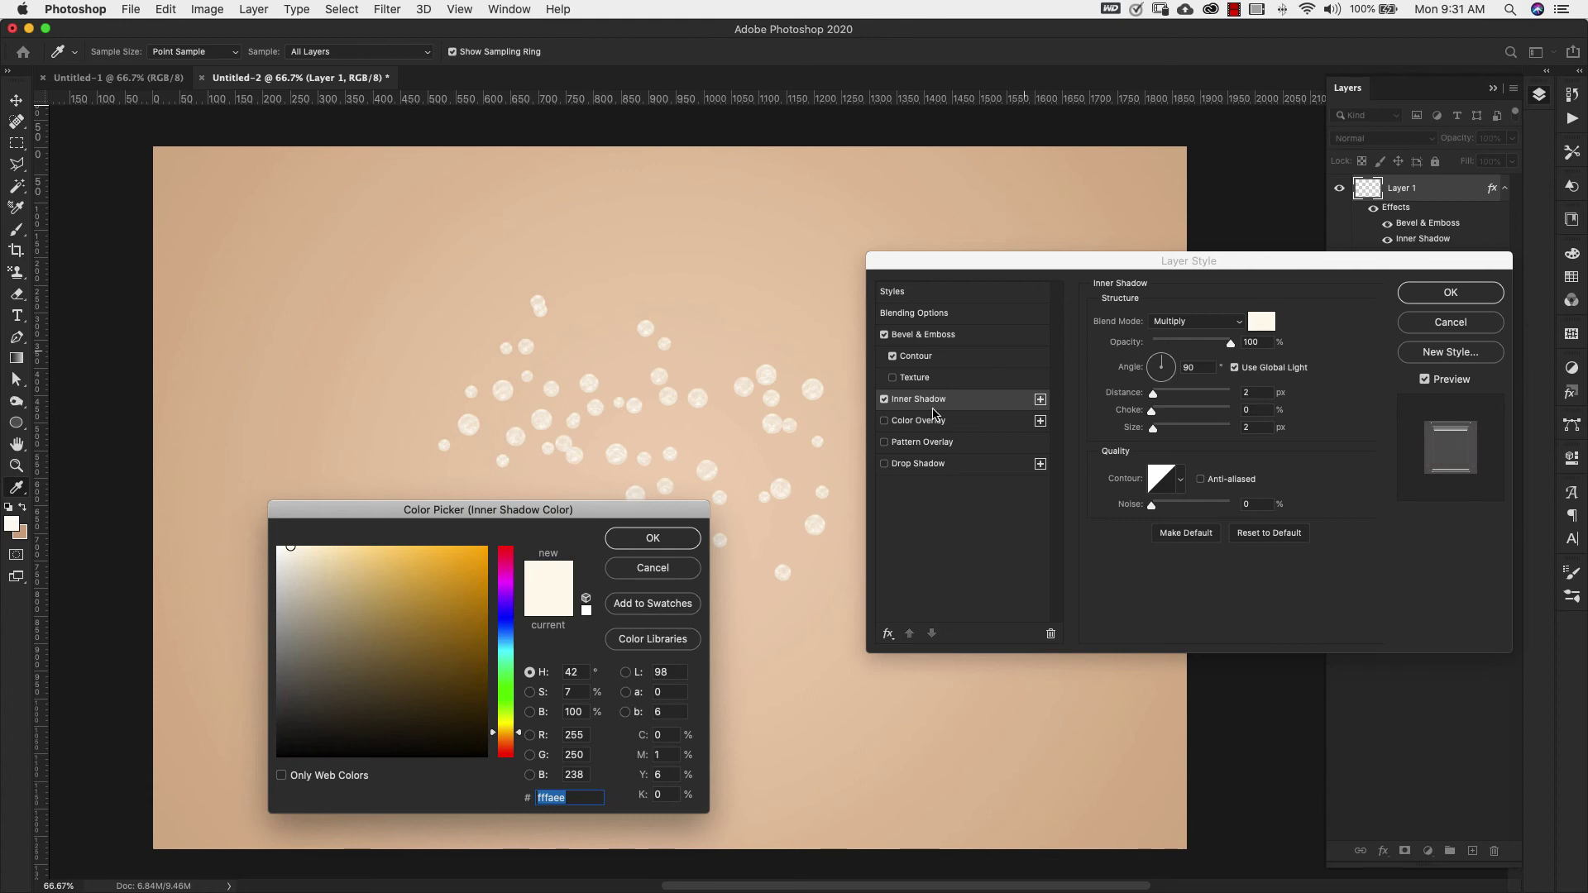
click(688, 539)
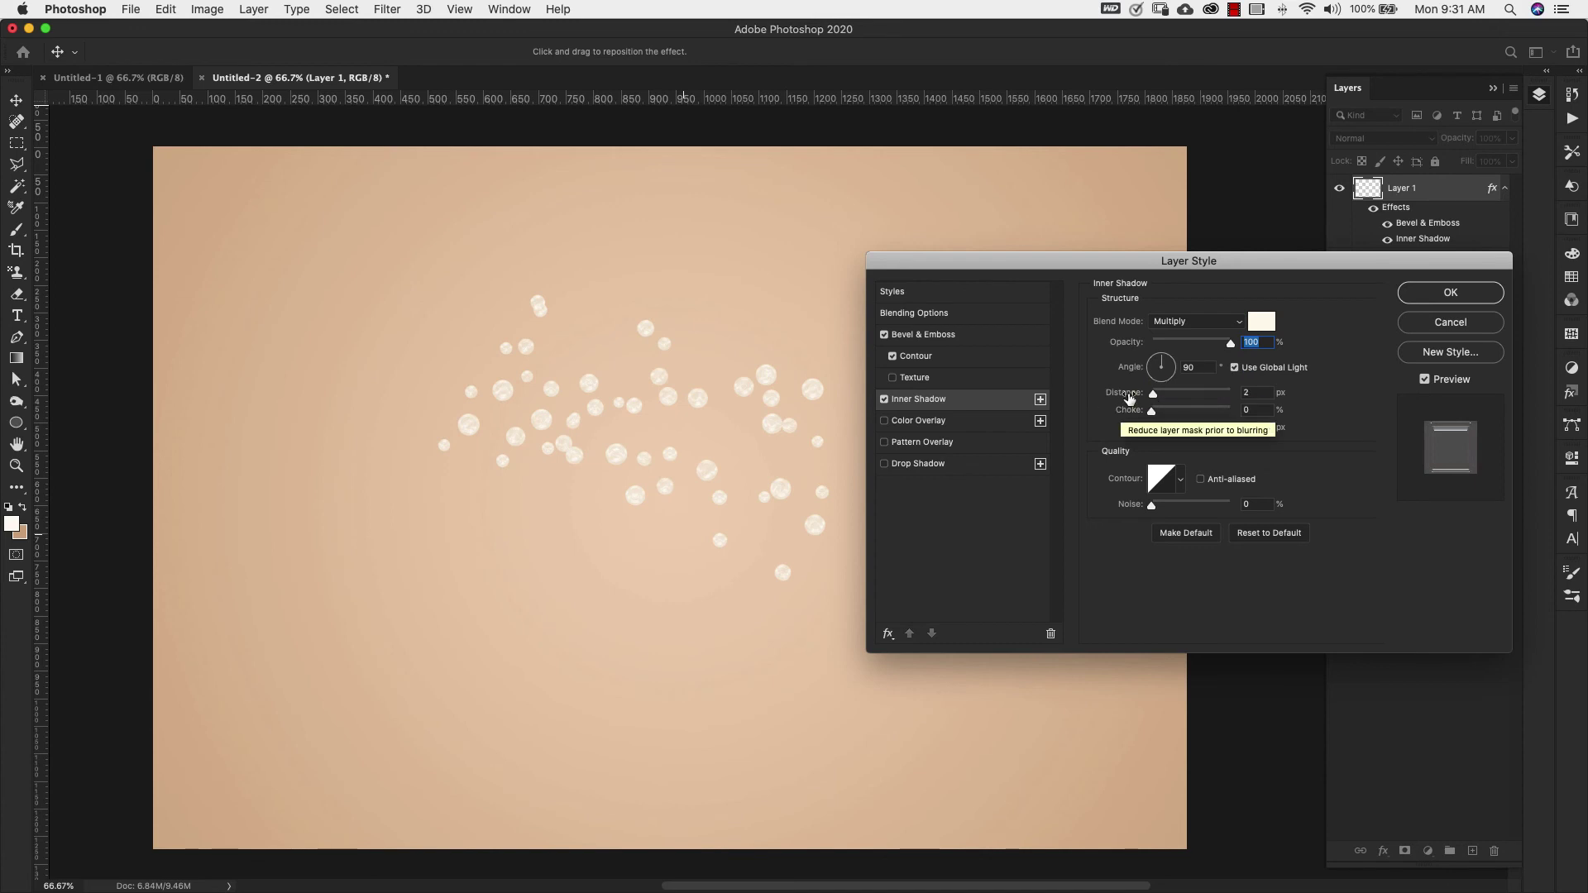
- Set the inner shadow distance to 10 px and enable Drop Shadow
click(1255, 393)
text(10)
key(Return)
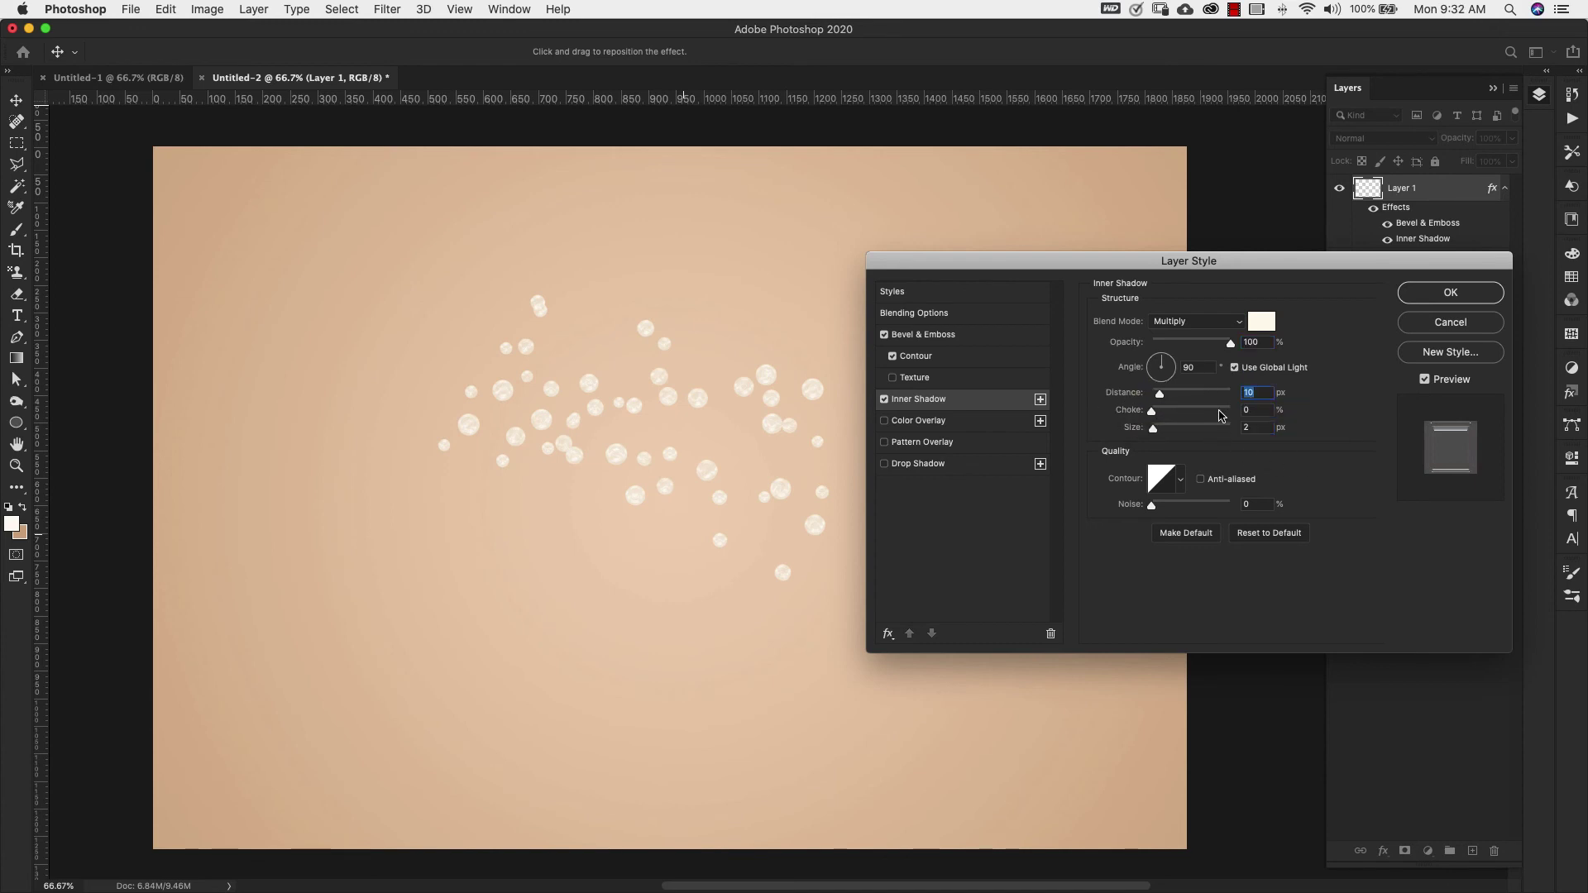
click(1261, 427)
click(930, 466)
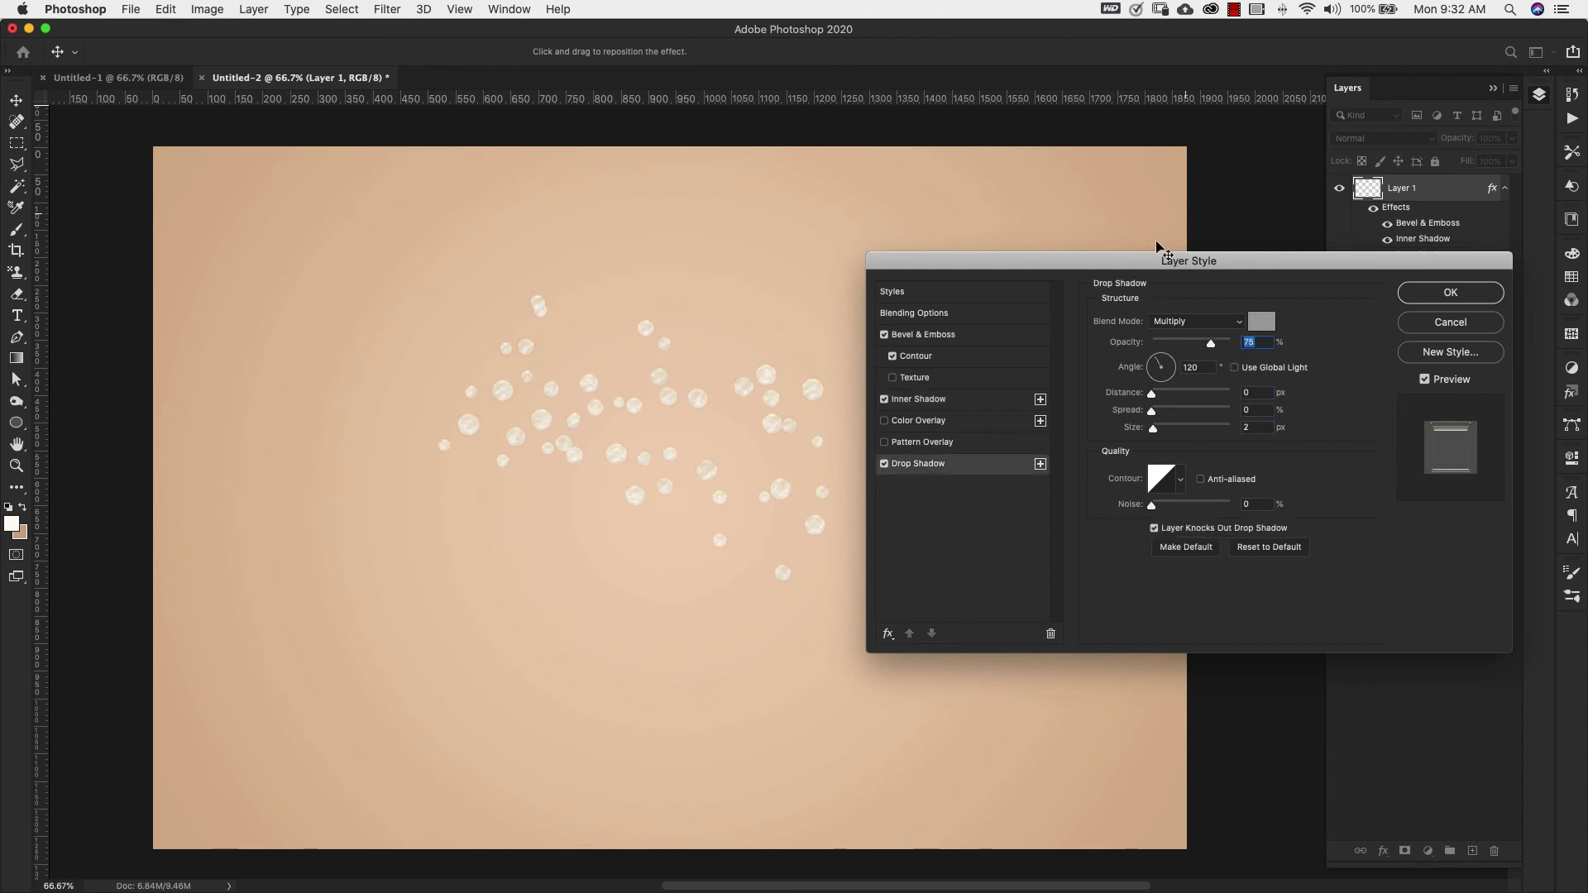
- Keep the grey drop shadow colour and set its distance to 1 px and size to 10 px
click(1261, 322)
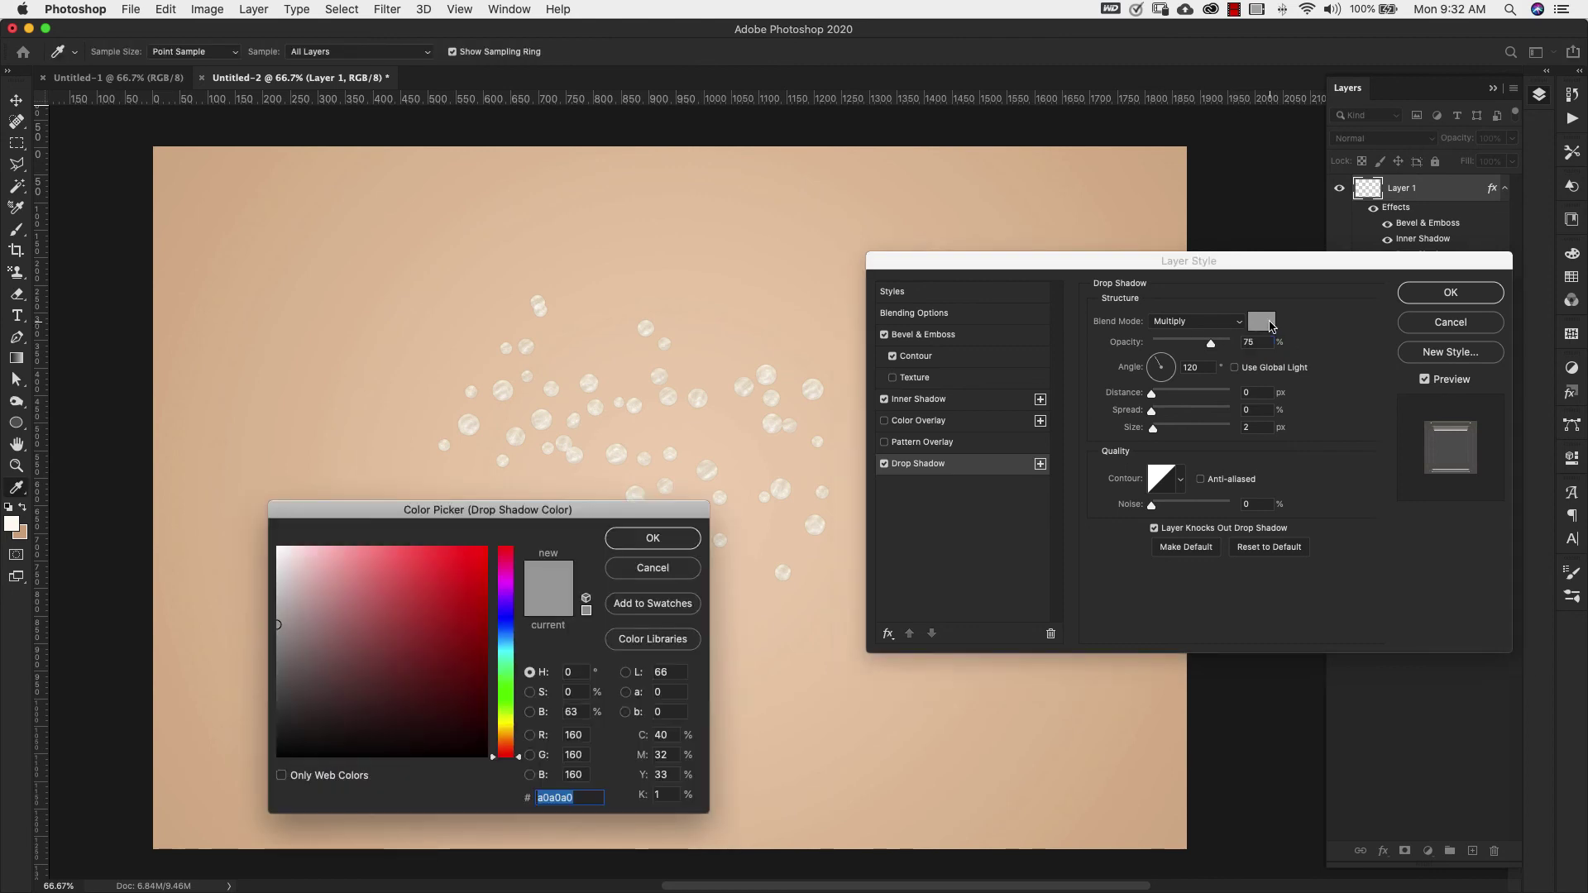
key(Return)
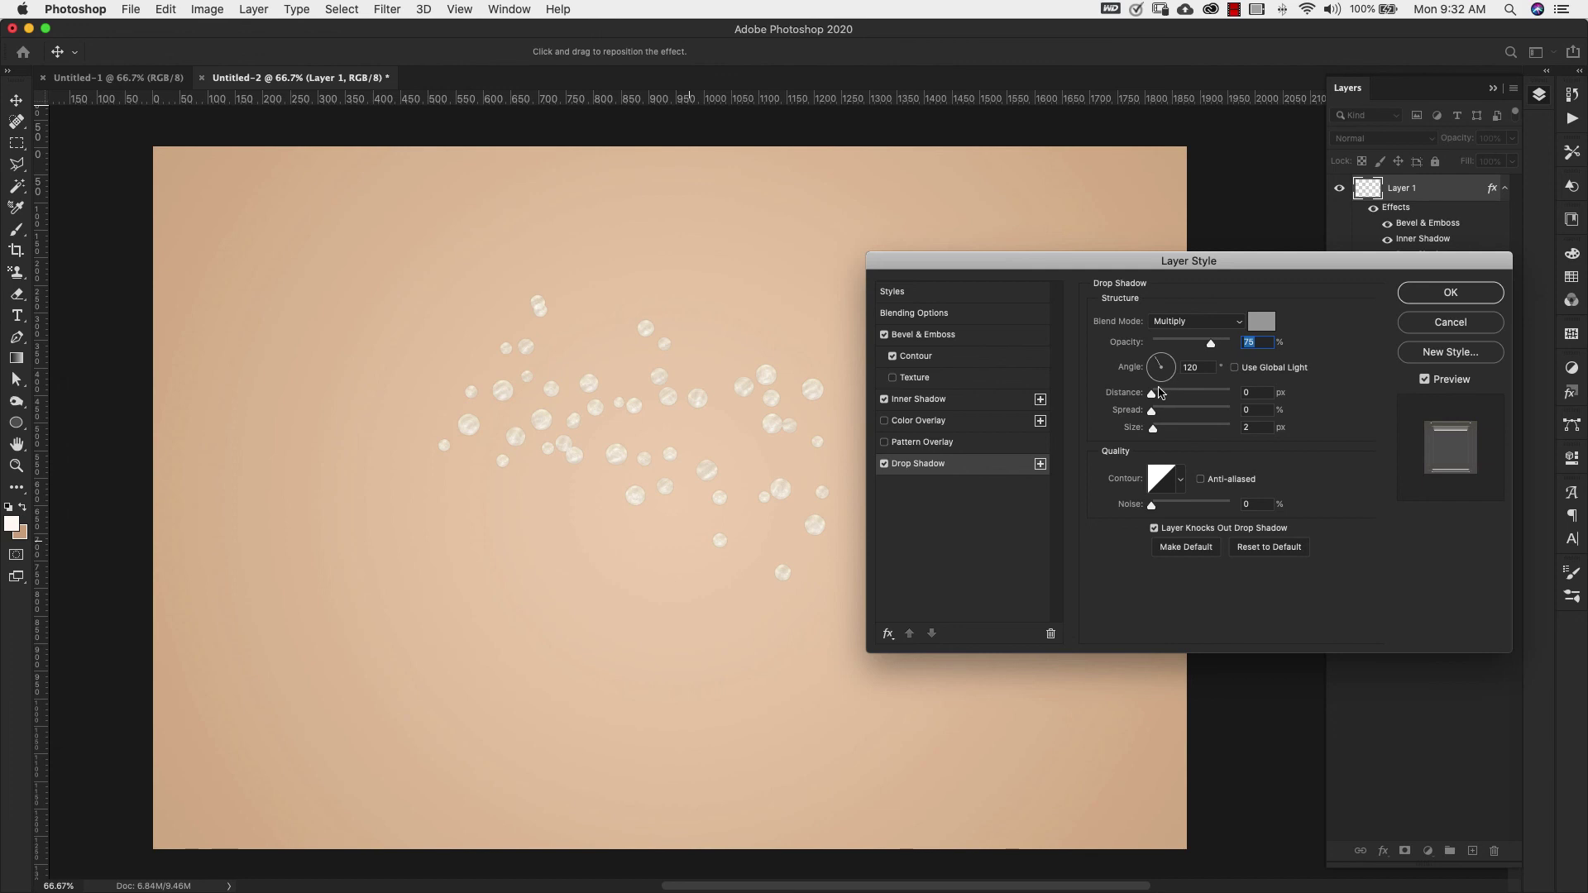
click(1247, 391)
click(1256, 428)
text(10)
key(Return)
- Open New Style for the pearl effects (offered as Style 1) and close it without saving
click(1452, 353)
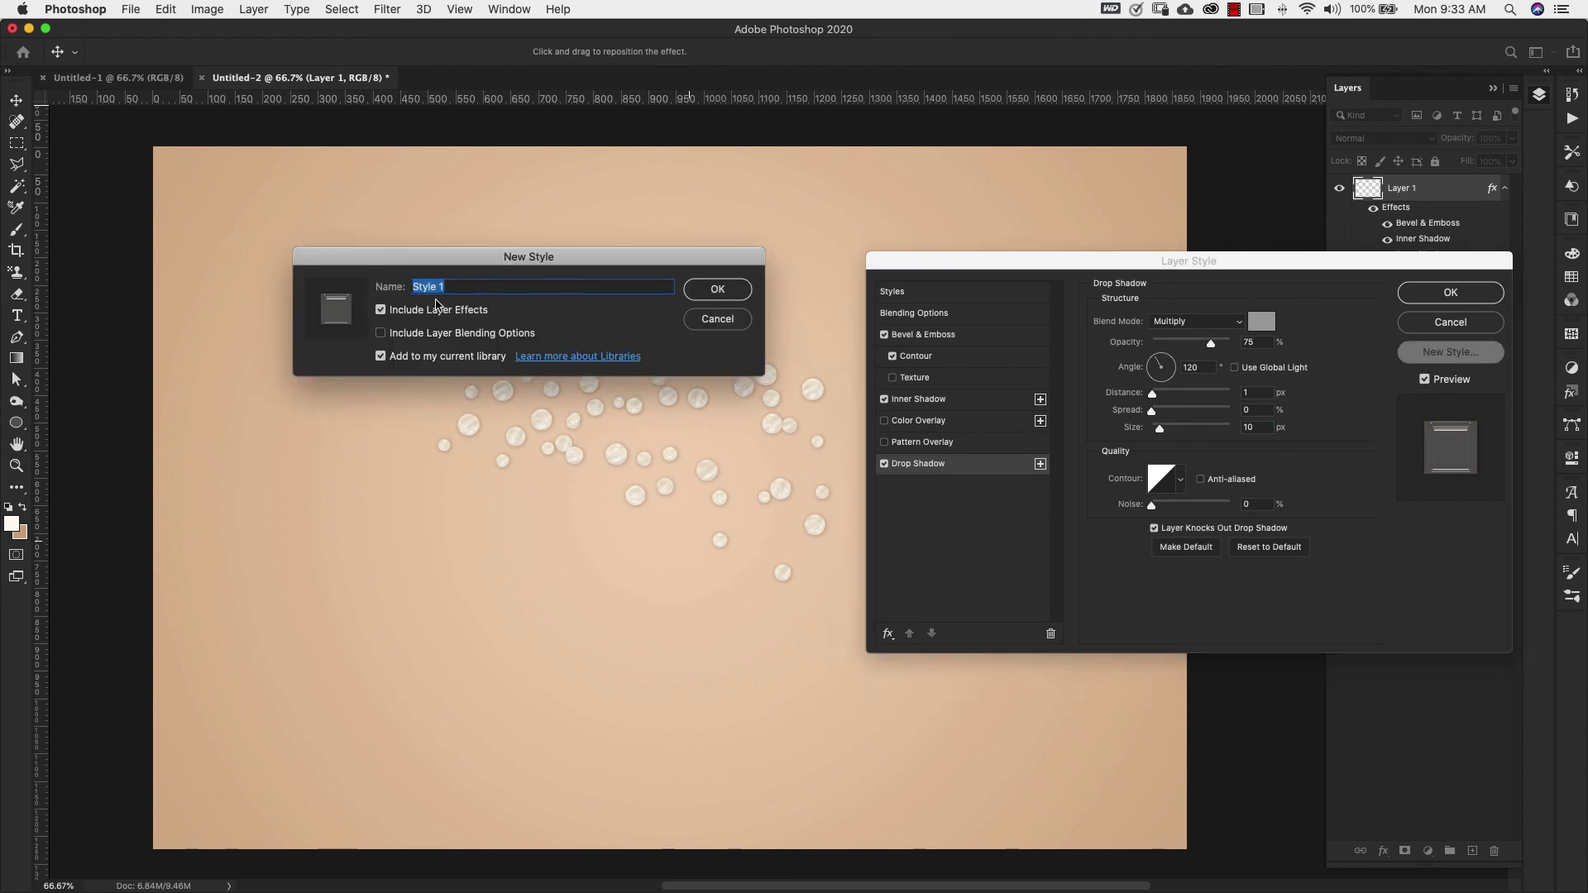
click(718, 291)
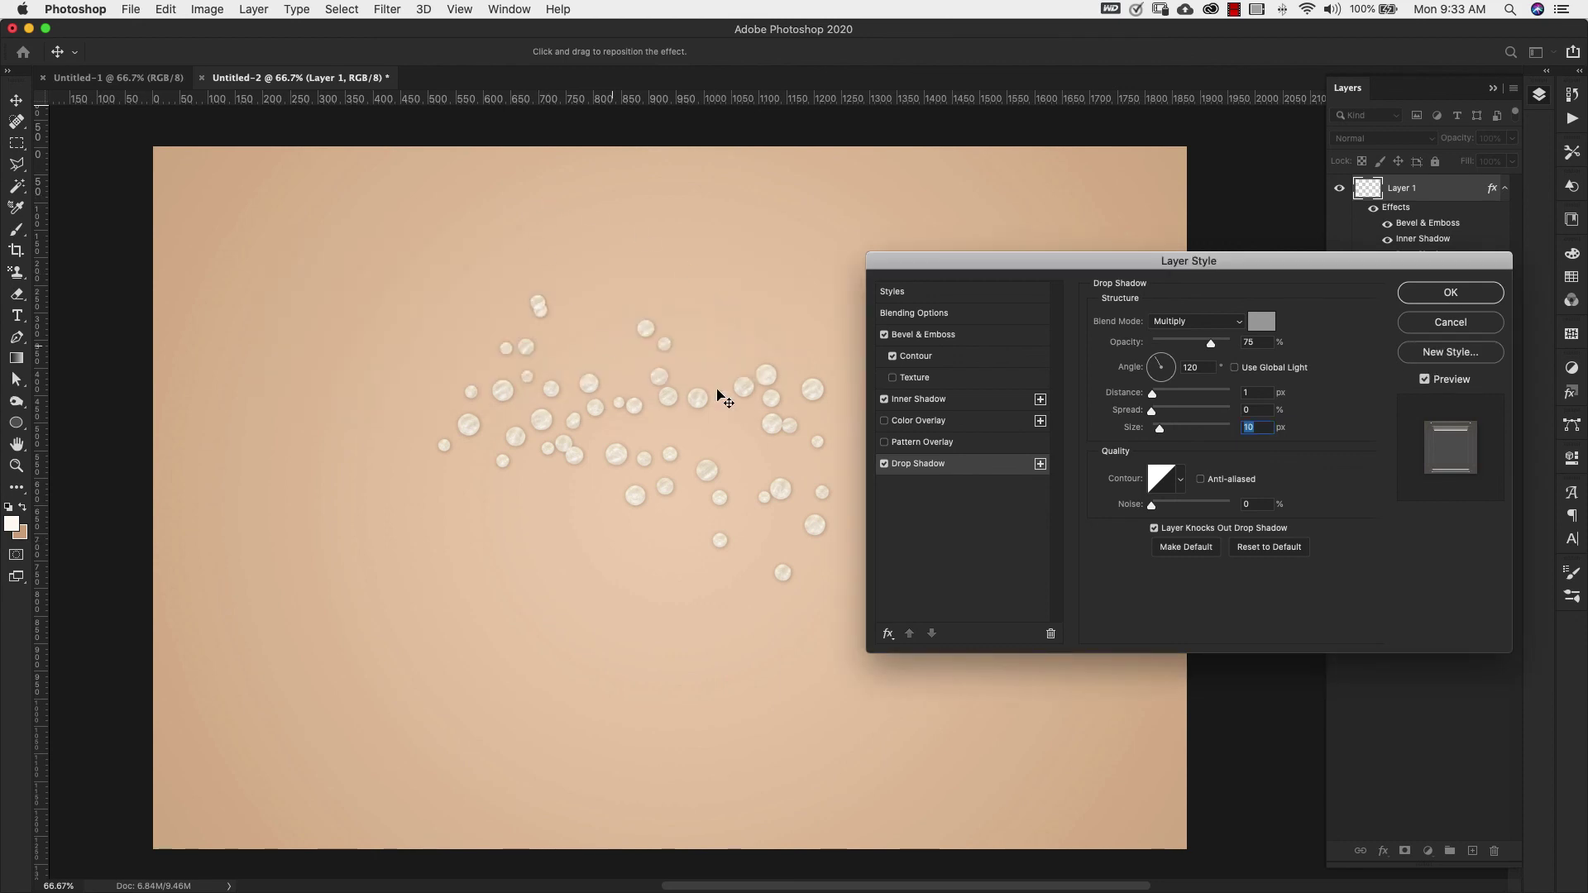